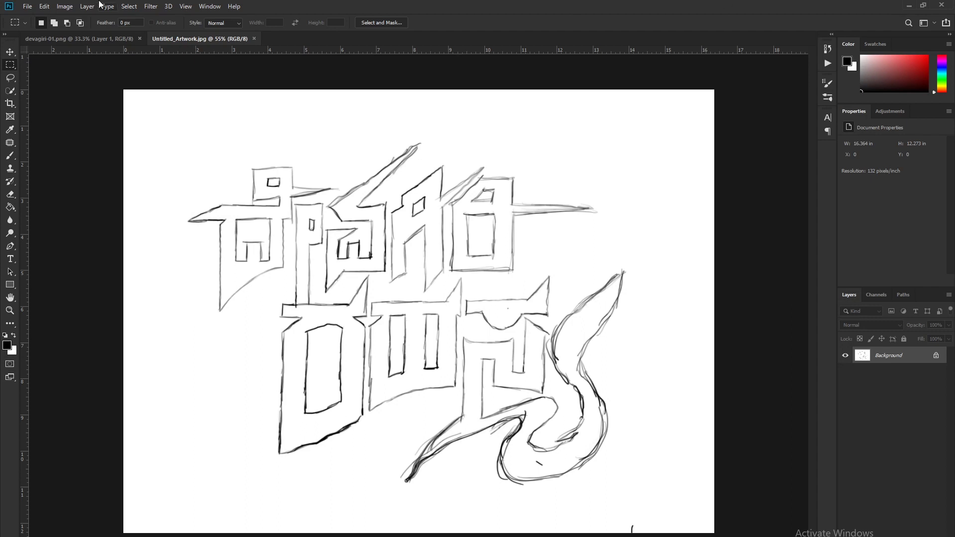
Step: Marquee-select and deselect the sketch canvas, then bring up the finished devagiri-01.png logo
left_click_drag(114, 87, 716, 534)
left_click(528, 364)
scroll(428, 326, "up", 3)
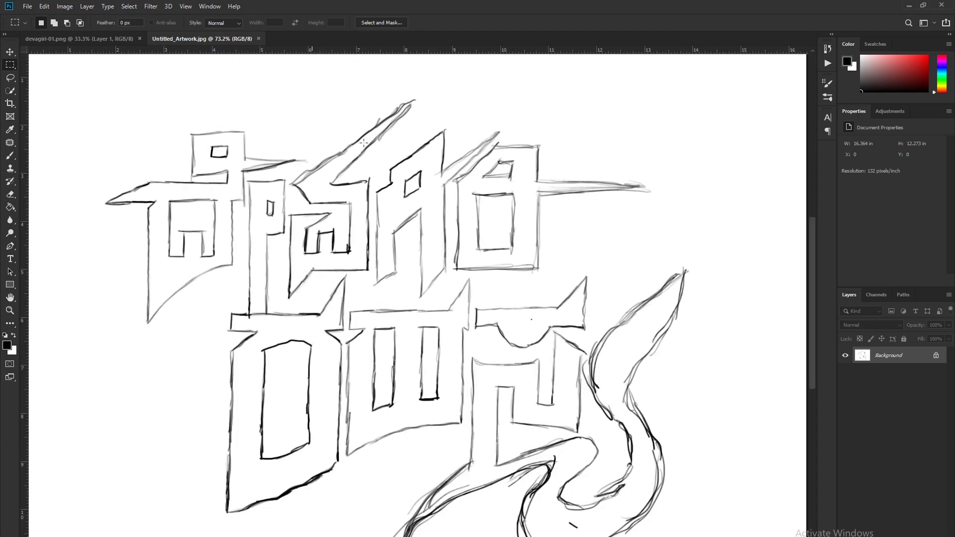
scroll(428, 326, "down", 2)
mouse_move(131, 107)
left_mouse_down()
mouse_move(552, 401)
mouse_move(708, 531)
left_mouse_up()
right_click(465, 304)
left_click(479, 310)
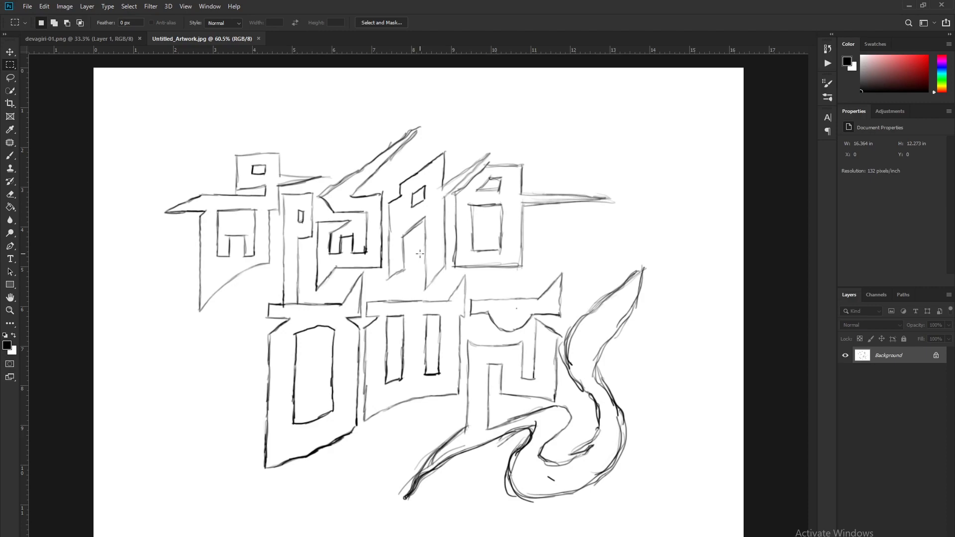
left_click(85, 40)
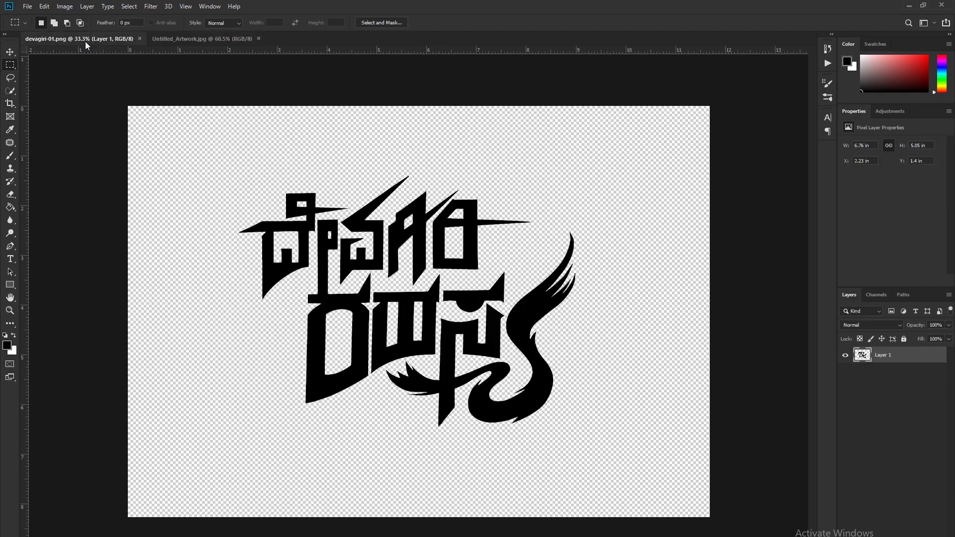
Step: Zoom in and out on the finished devagiri-01.png lettering, then return to Untitled_Artwork.jpg
scroll(502, 257, "up", 1)
scroll(435, 286, "up", 1)
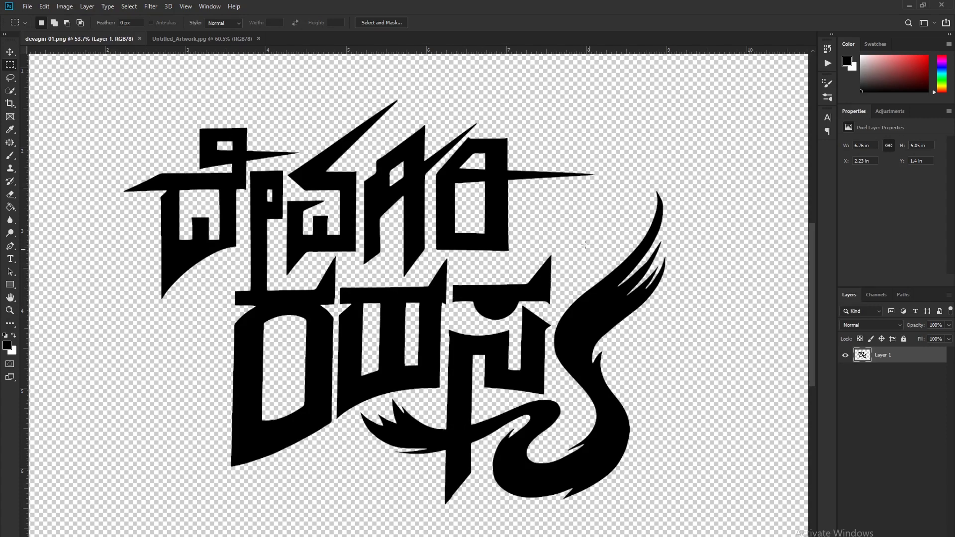
scroll(452, 259, "down", 3)
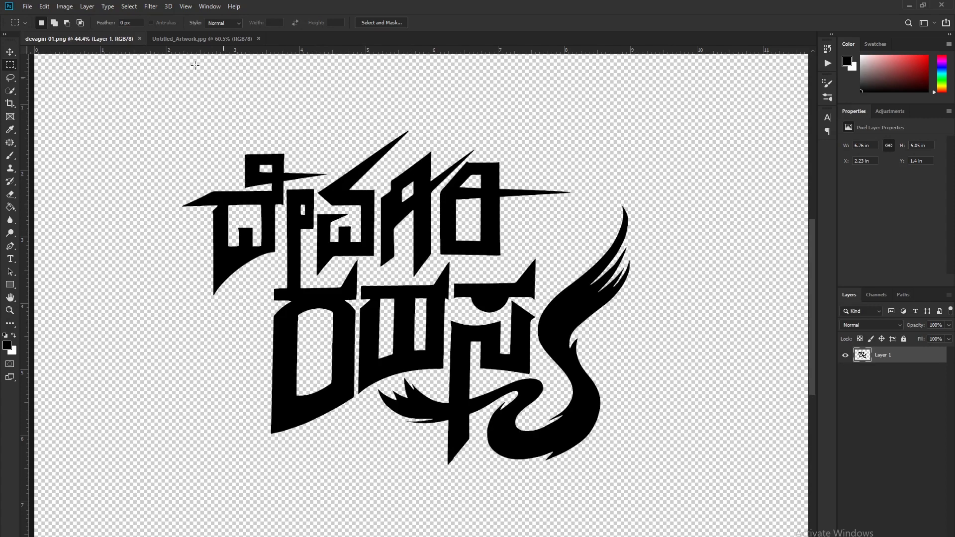
left_click(192, 39)
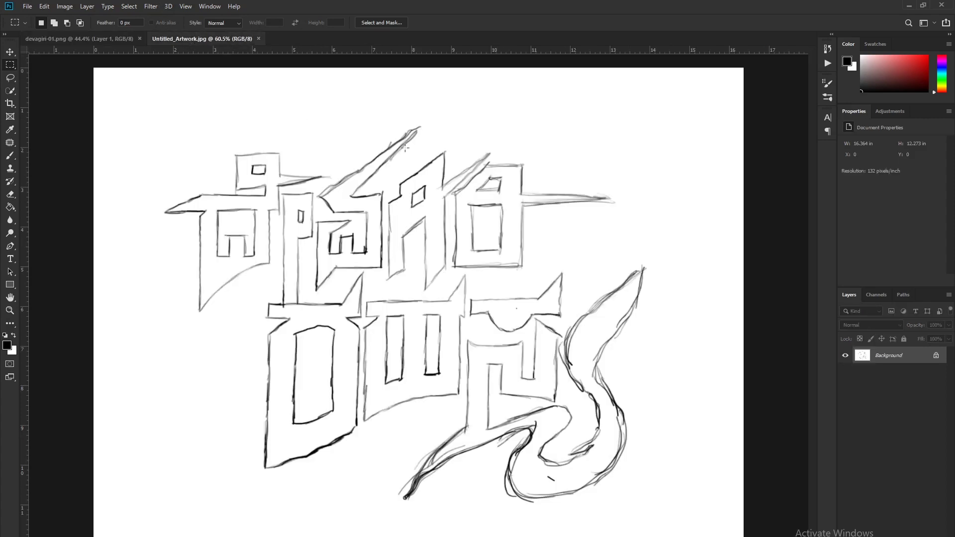
scroll(388, 253, "up", 1)
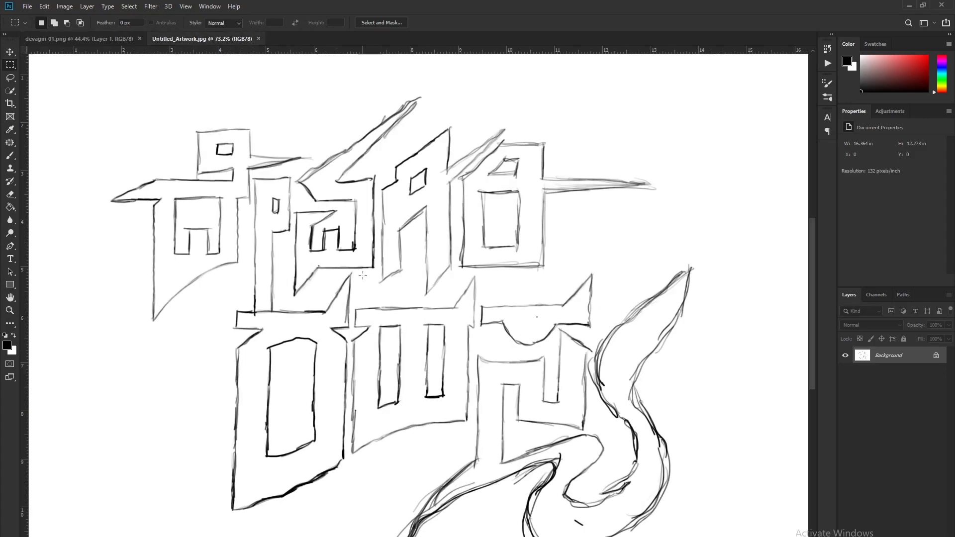
scroll(363, 275, "up", 2)
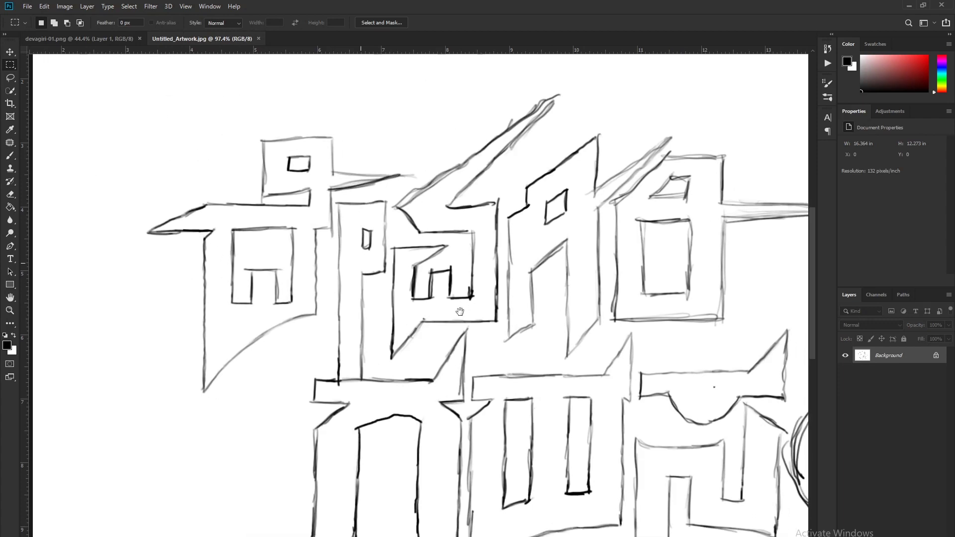
scroll(330, 206, "up", 3)
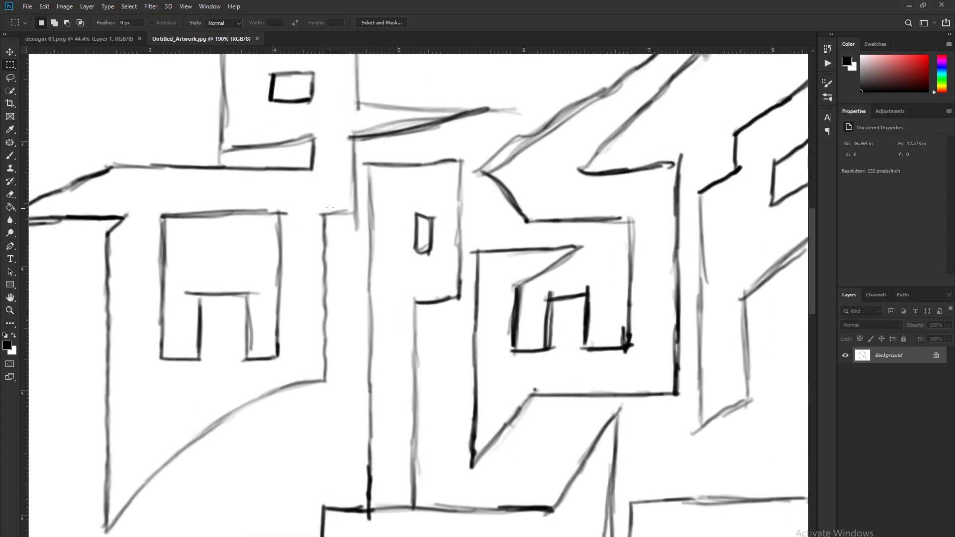
scroll(316, 220, "down", 1)
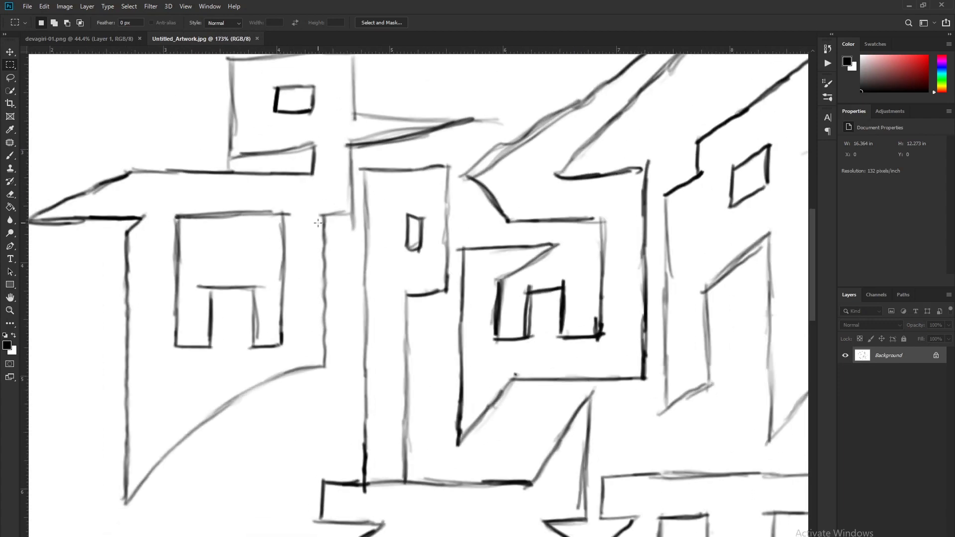
left_click_drag(314, 210, 347, 253)
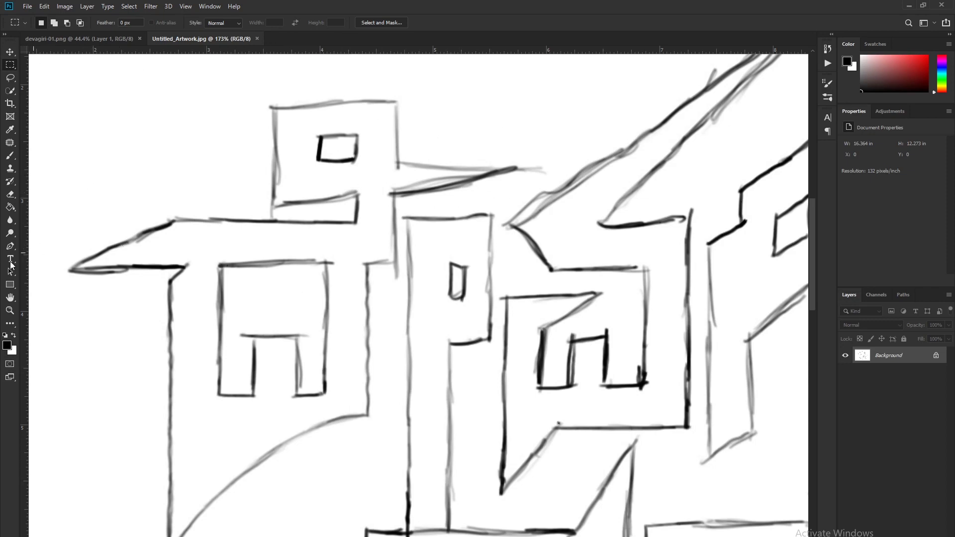
Step: Set the Pen tool to Shape mode with No Color fill and a 5 px black stroke
left_click(8, 245)
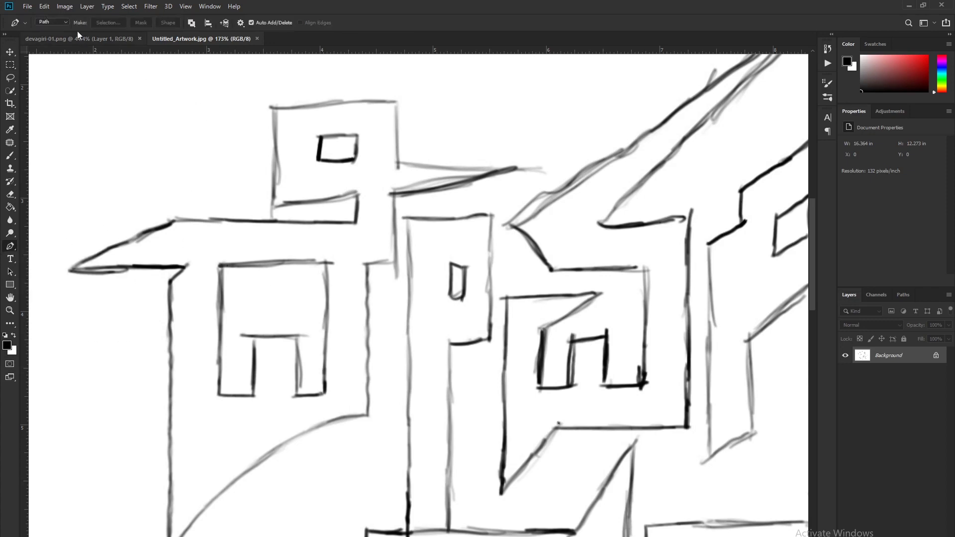
left_click(53, 23)
left_click(50, 30)
left_click(92, 23)
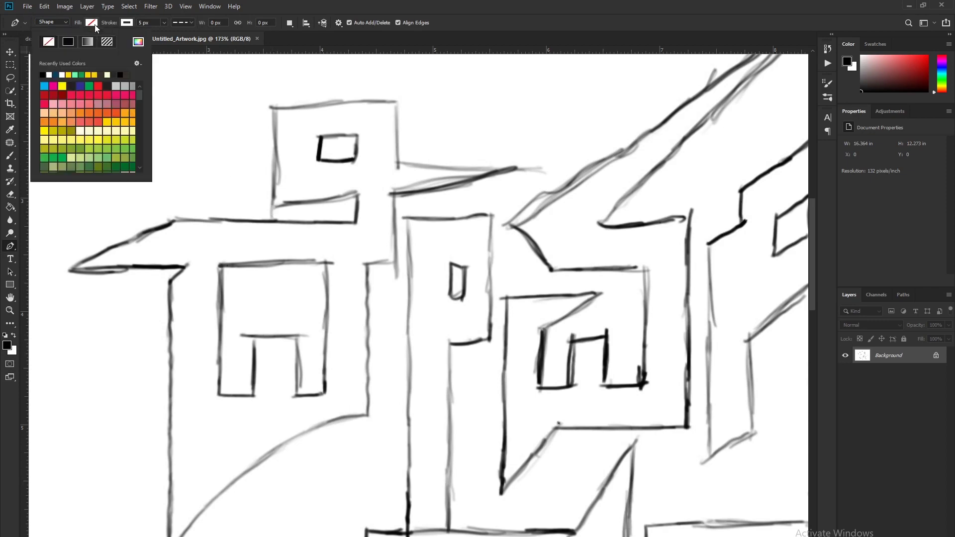
left_click(127, 24)
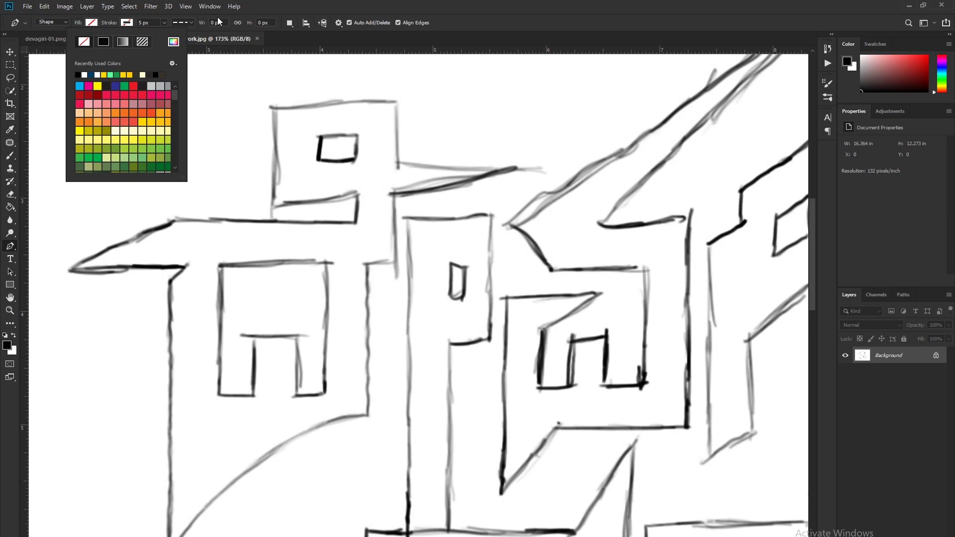
left_click(92, 25)
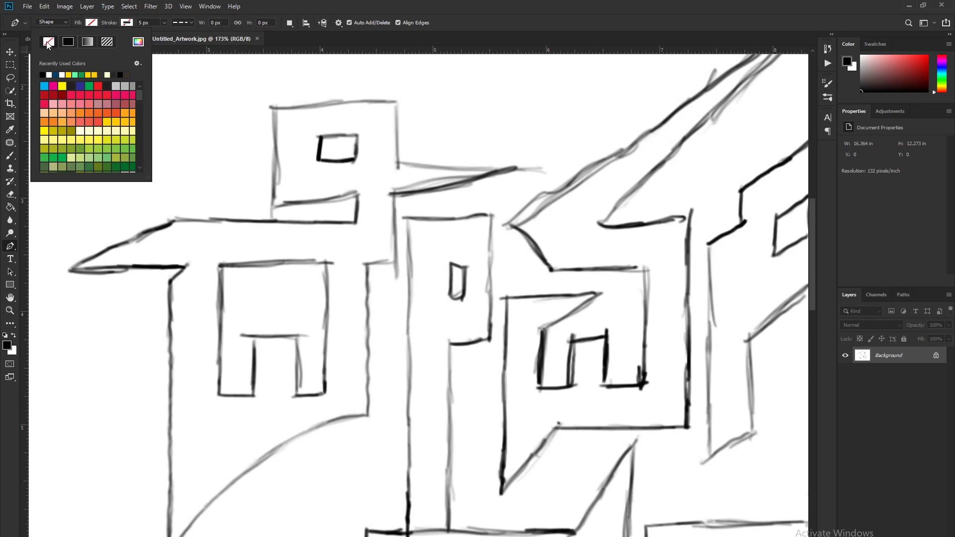
left_click(315, 8)
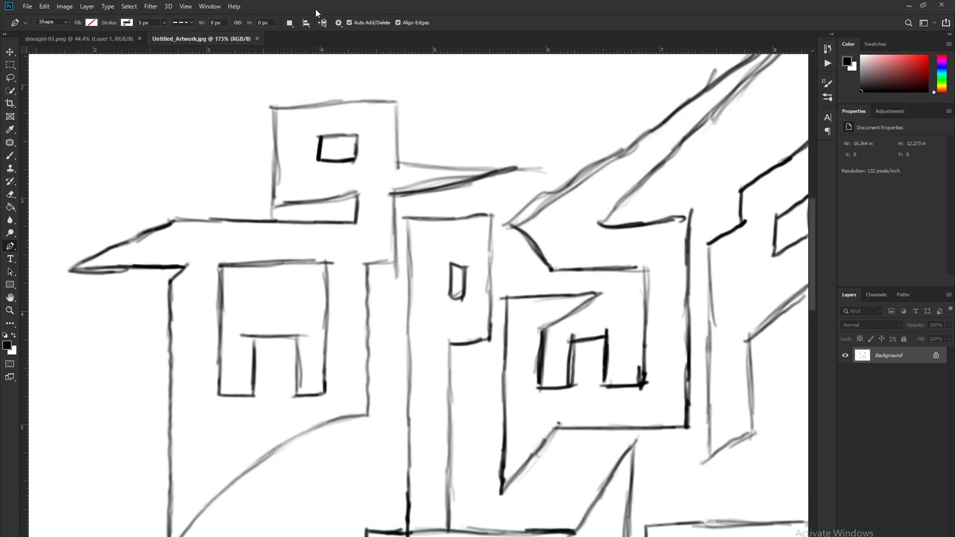
scroll(279, 211, "up", 1)
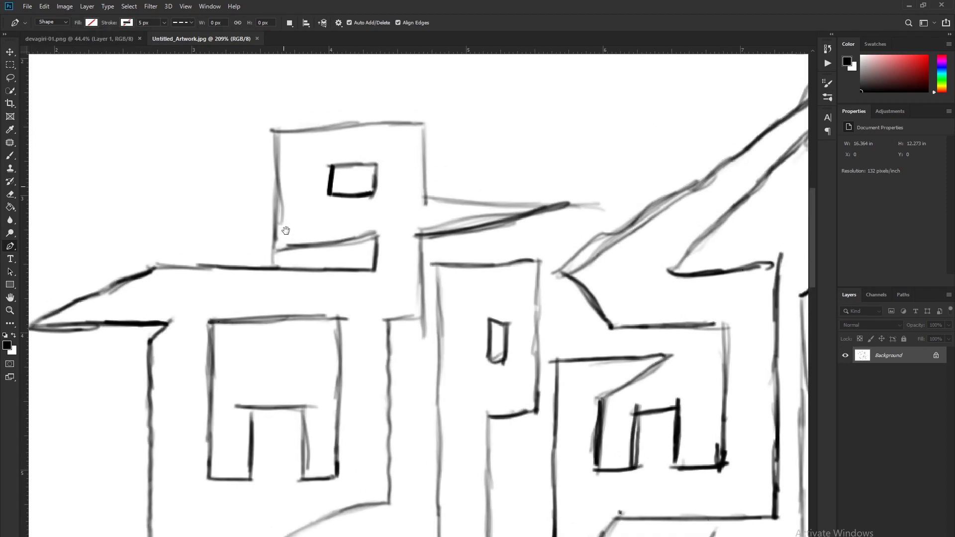
Step: Trace the first letter's ledge, top box, horizontal spike and right edge with pen anchors
scroll(284, 235, "up", 1)
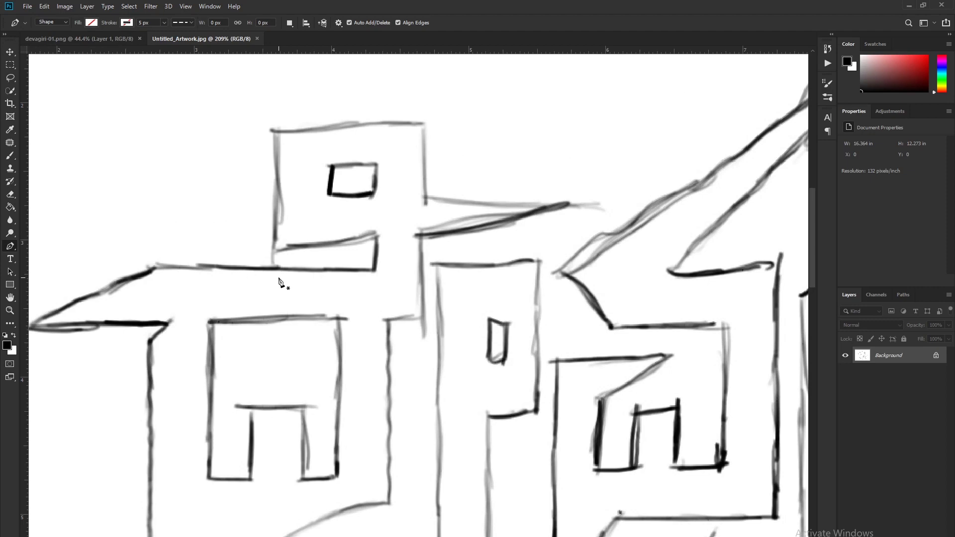
left_click(377, 236)
left_click(274, 247)
left_click(273, 131)
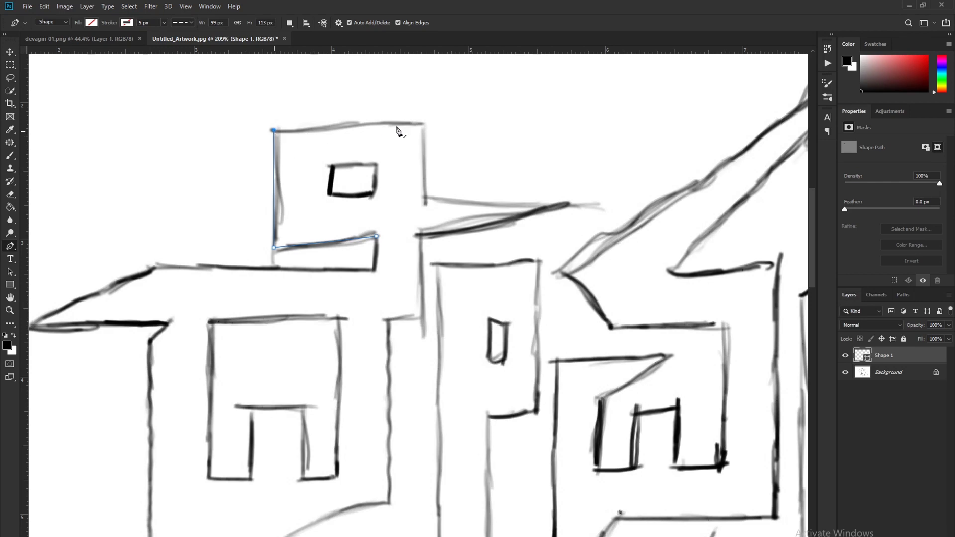
left_click(422, 124)
left_click(424, 205)
left_click(572, 205)
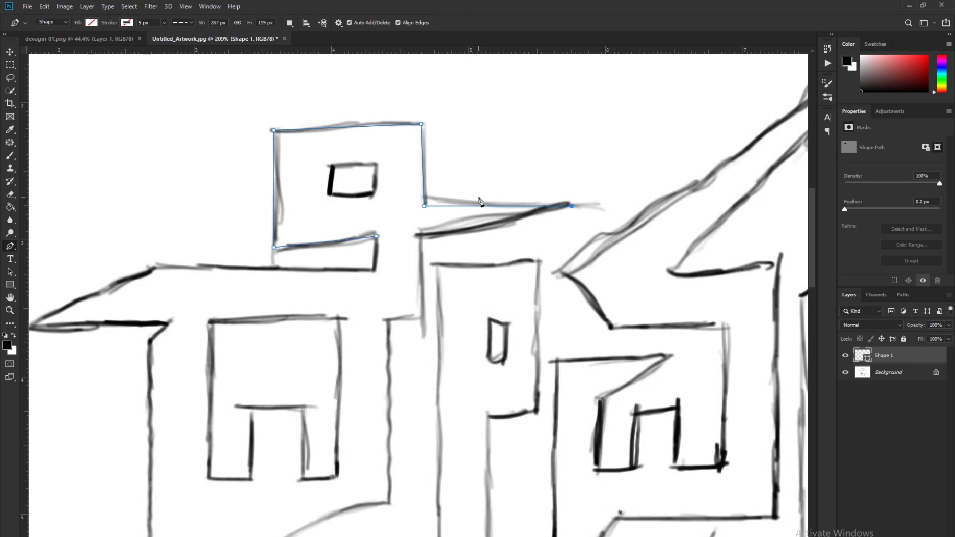
left_click(423, 235)
left_click(424, 318)
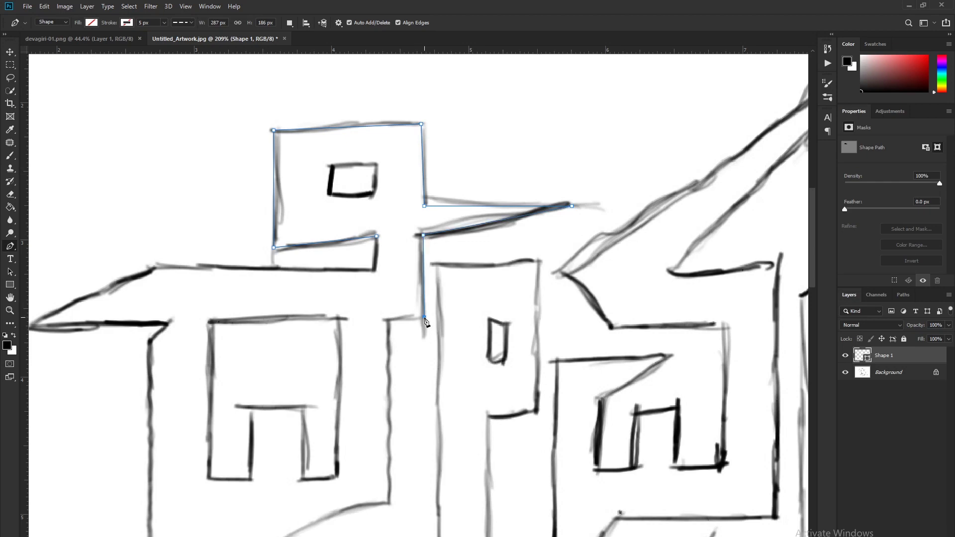
left_click(387, 319)
left_click(389, 502)
Step: Continue the outline around the lower curve, left side, left wing and roof line
left_click_drag(401, 463, 436, 308)
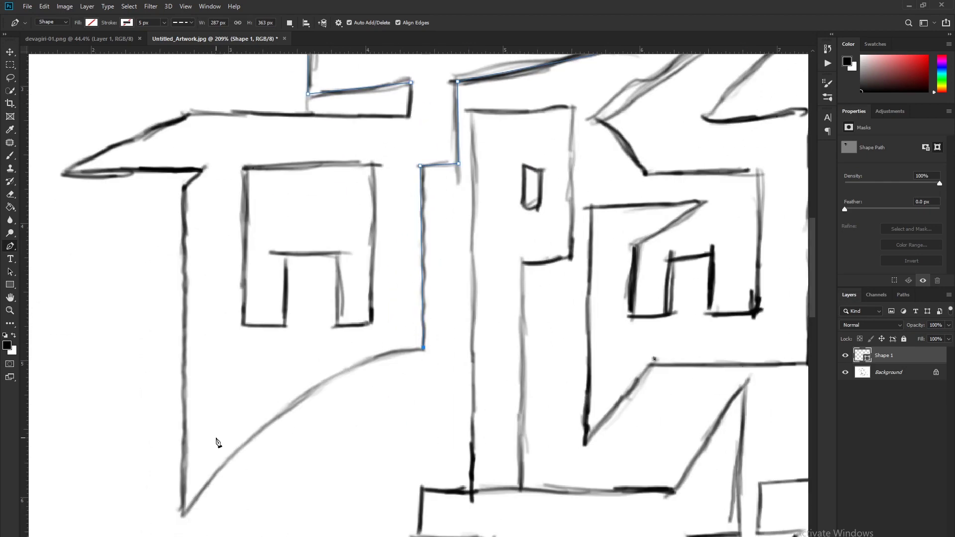
left_click_drag(183, 515, 70, 447)
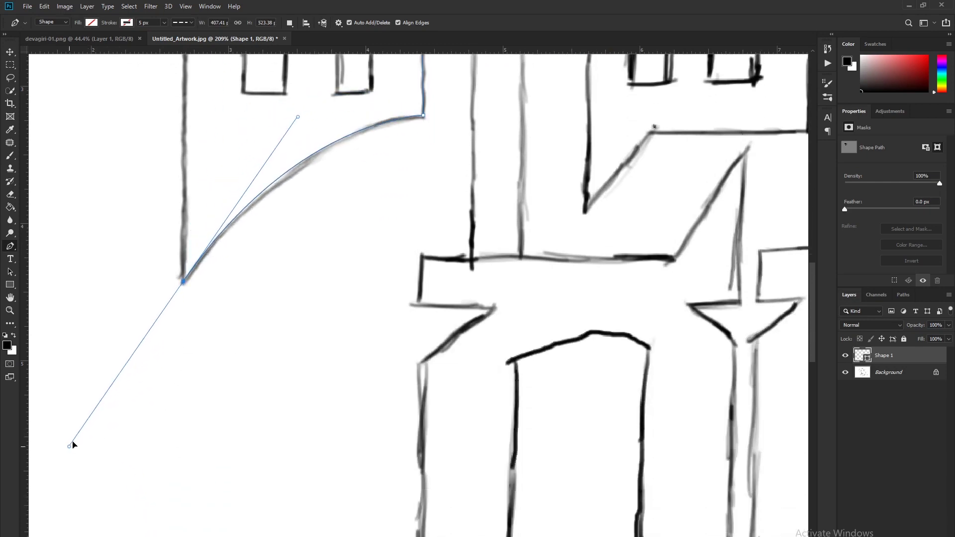
left_click(184, 282, "alt")
left_click_drag(192, 288, 256, 532)
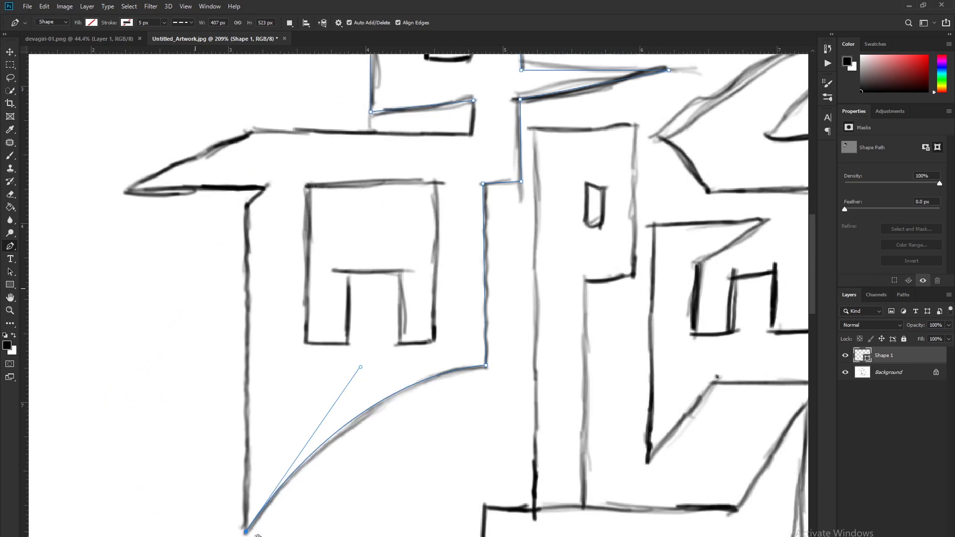
left_click(246, 207)
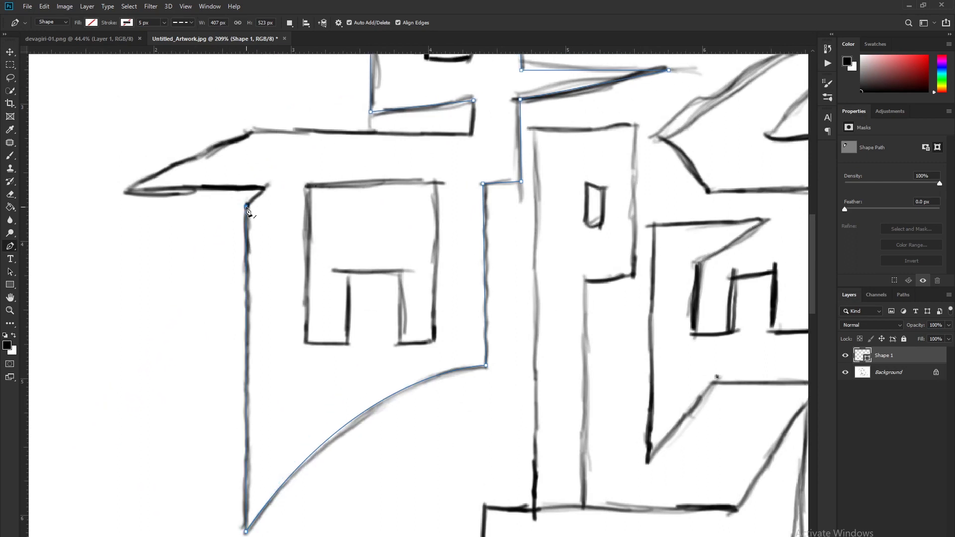
left_click(269, 187)
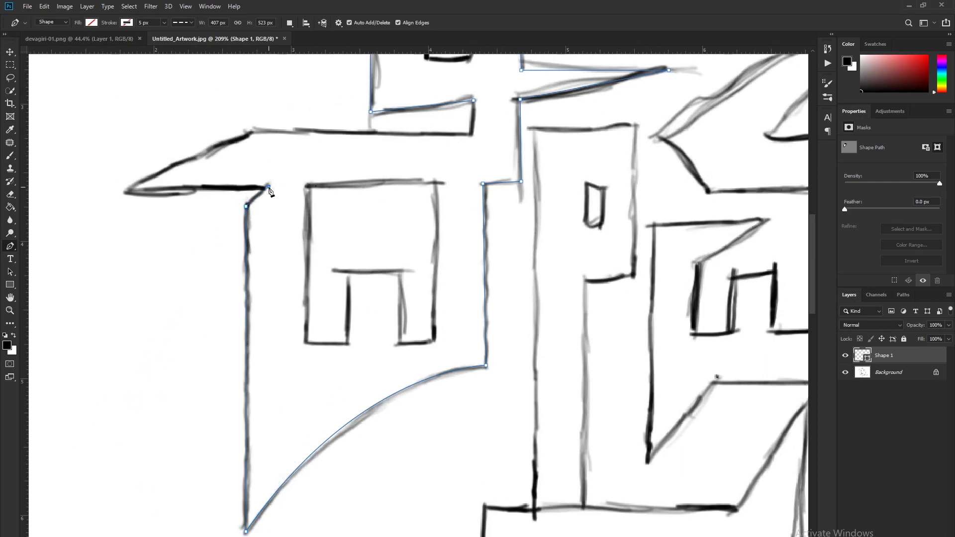
left_click(128, 190)
left_click(251, 132)
left_click_drag(273, 136, 297, 251)
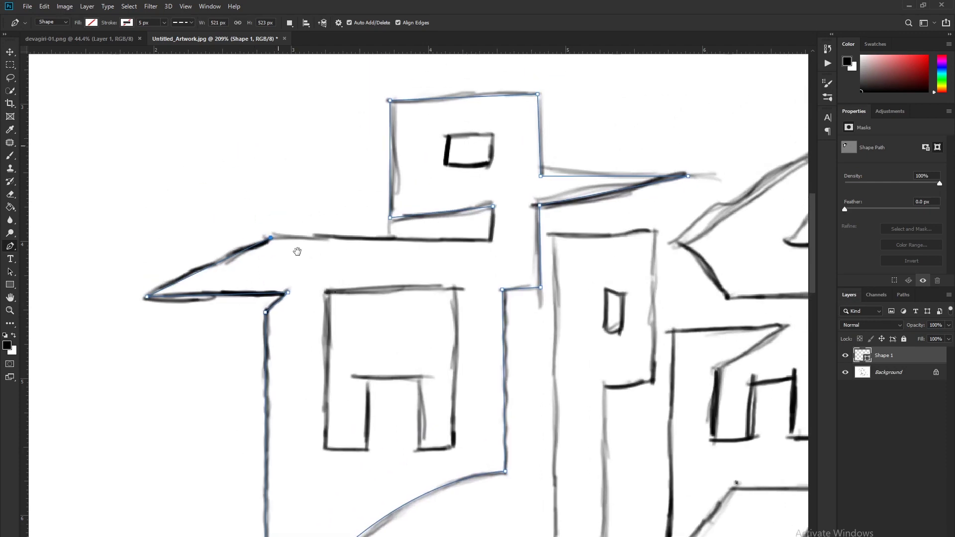
left_click(491, 239)
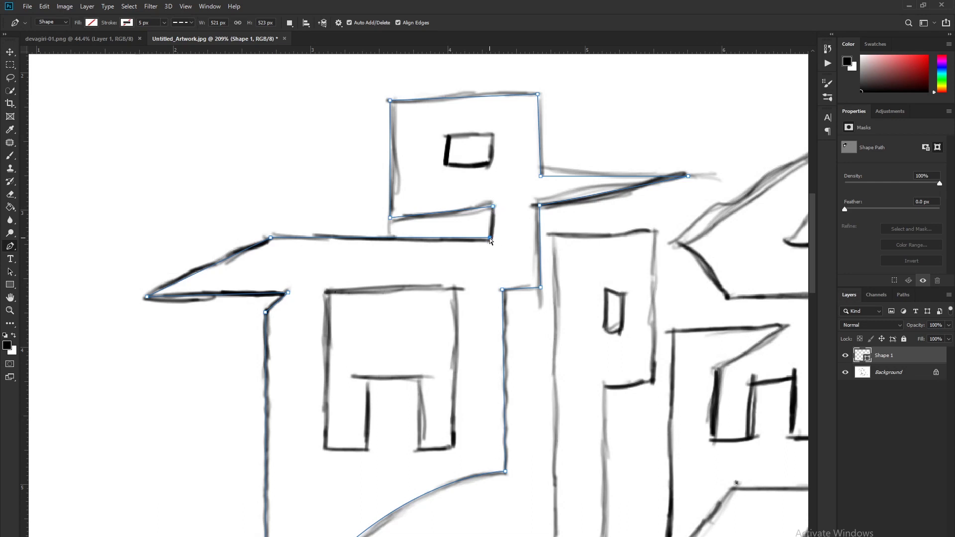
left_click_drag(493, 238, 492, 240)
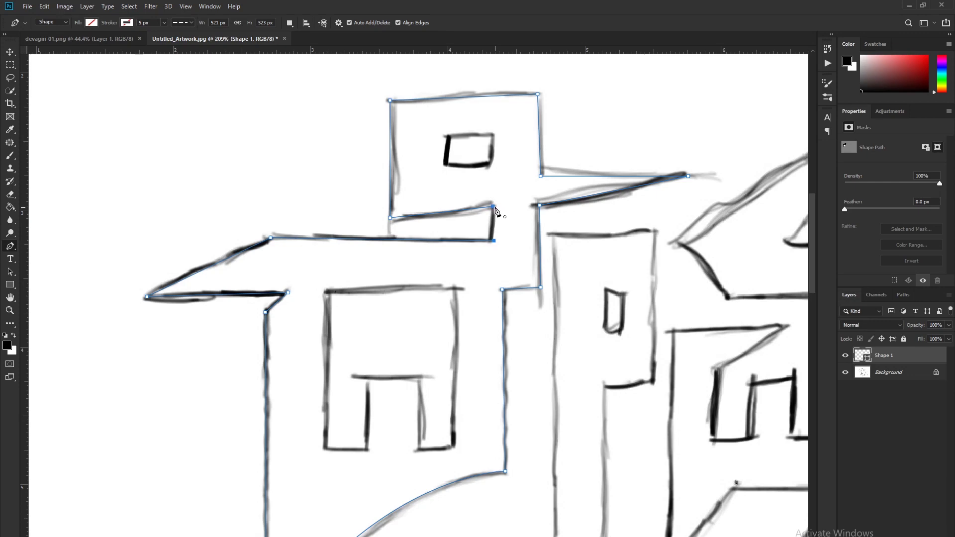
scroll(419, 279, "down", 2)
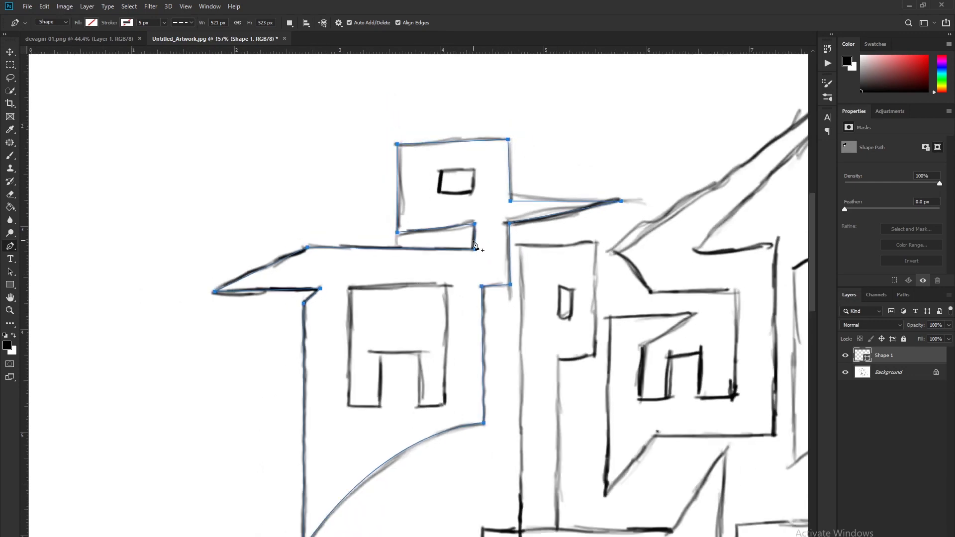
Step: Trace the small top window as a closed rectangle, redoing its misplaced first point
left_click(438, 165)
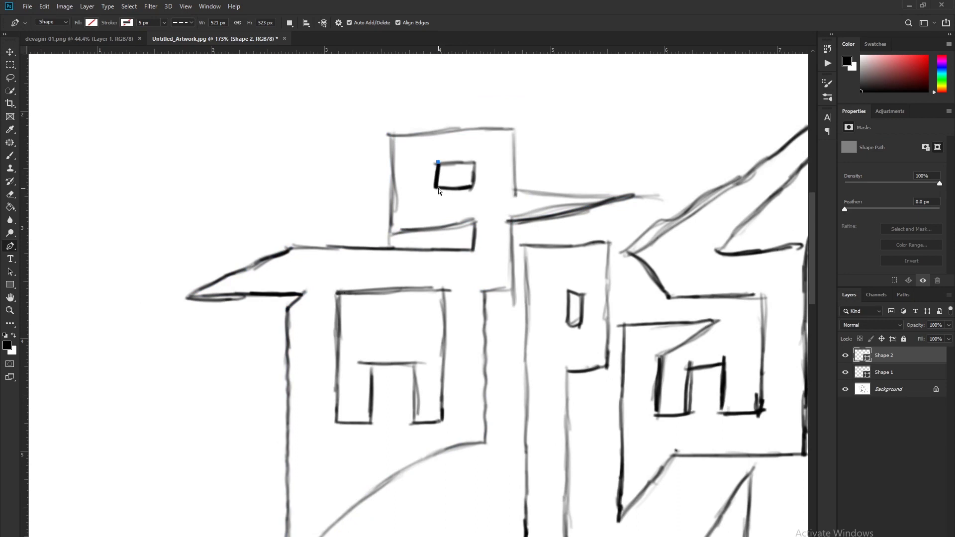
key("ctrl+z")
left_click(436, 162)
key("ctrl+z")
left_click(438, 165)
left_click(437, 187)
left_click(475, 187)
left_click(475, 162)
left_click(437, 164)
Step: Trace the notched door-shaped opening inside the lower box and close the path
left_click(337, 292)
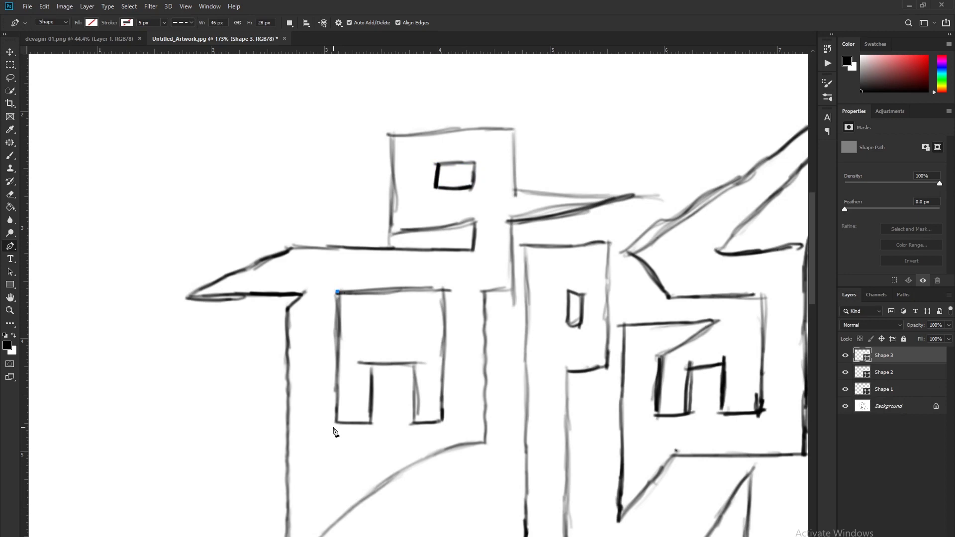
left_click(337, 423)
left_click(290, 24)
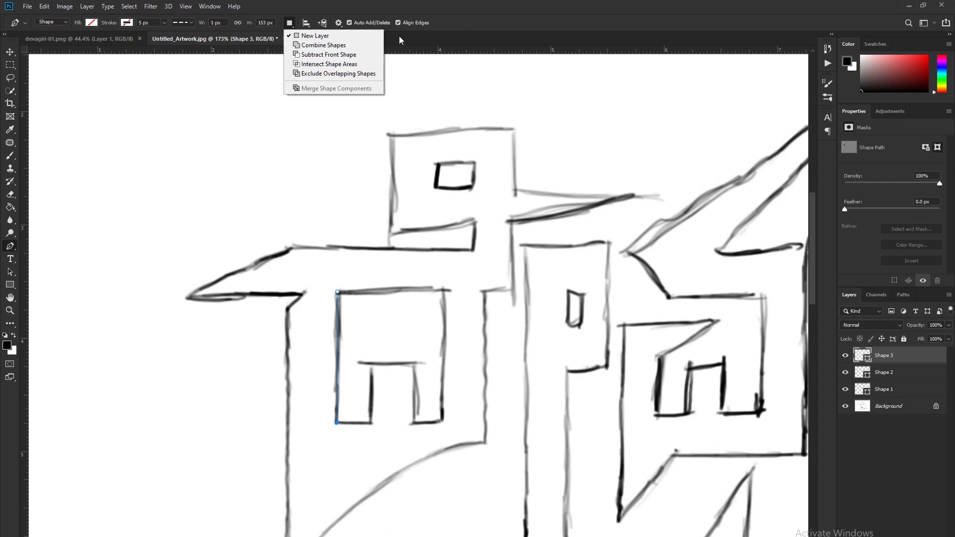
left_click(338, 427)
left_click(372, 423)
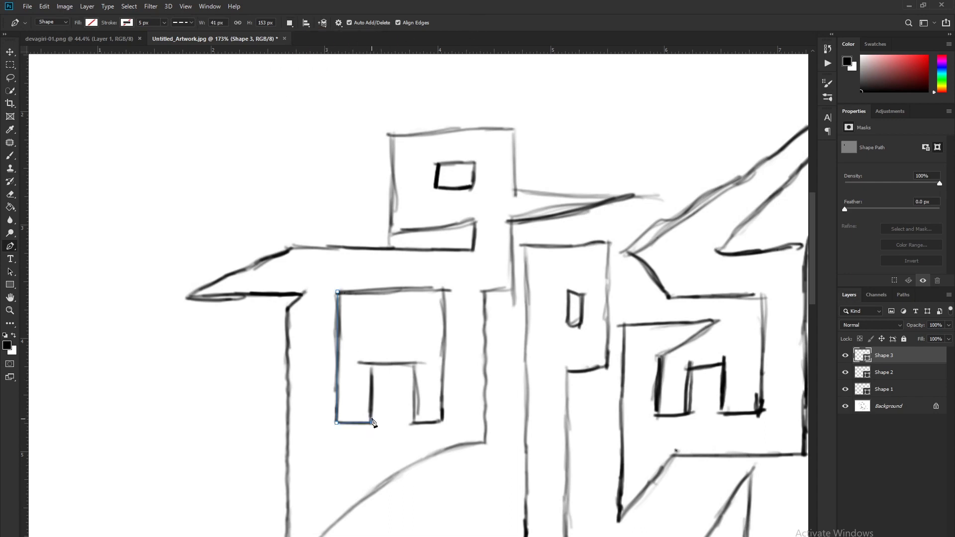
left_click(370, 363)
left_click(413, 363)
left_click(413, 422)
left_click(444, 421)
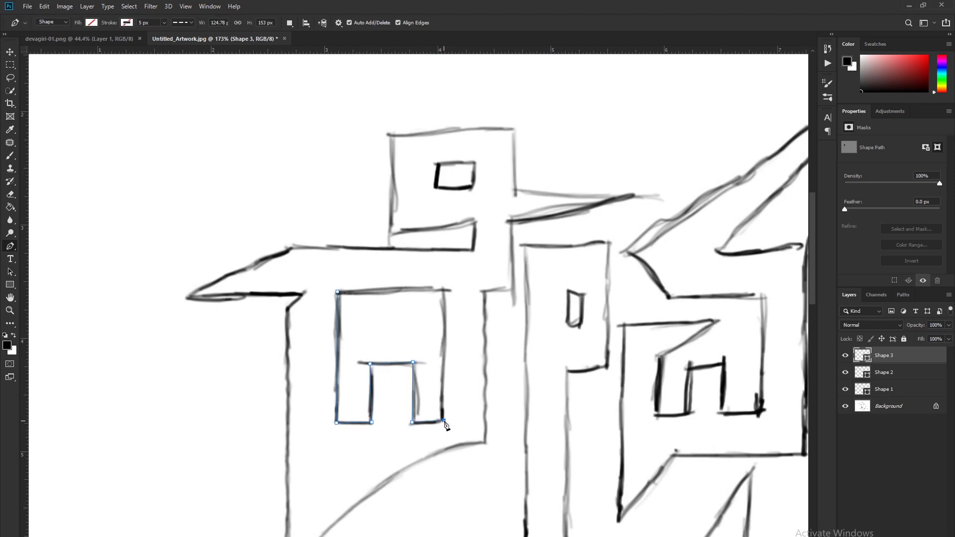
left_click(444, 289)
left_click(338, 292)
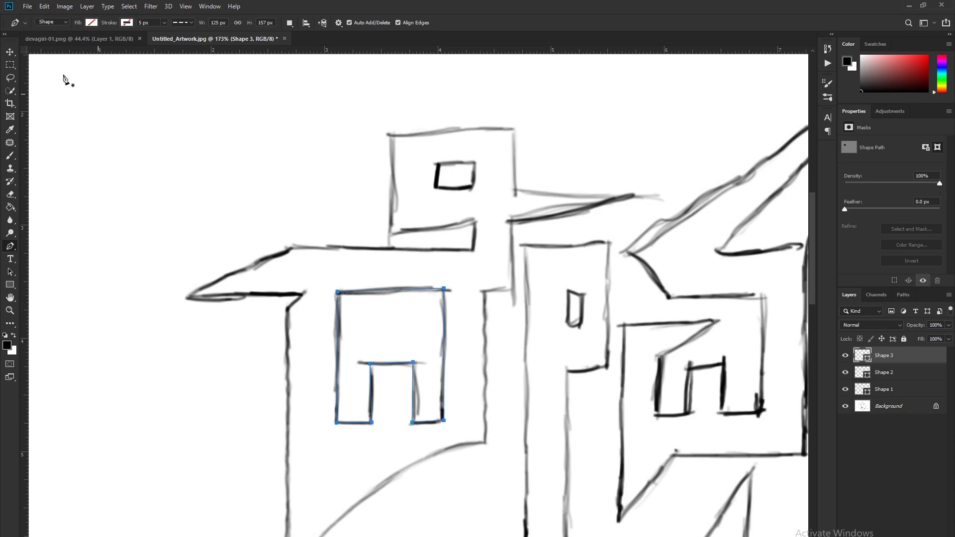
left_click(10, 52)
scroll(375, 249, "down", 2)
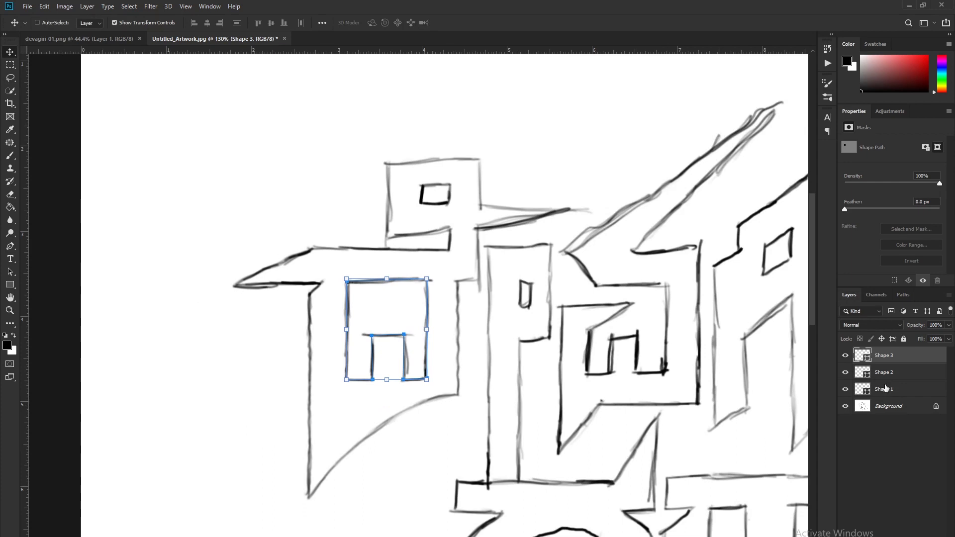
Step: Give the selected Shape 1–3 layers a solid black fill
left_click(884, 390, "shift")
left_click(10, 284)
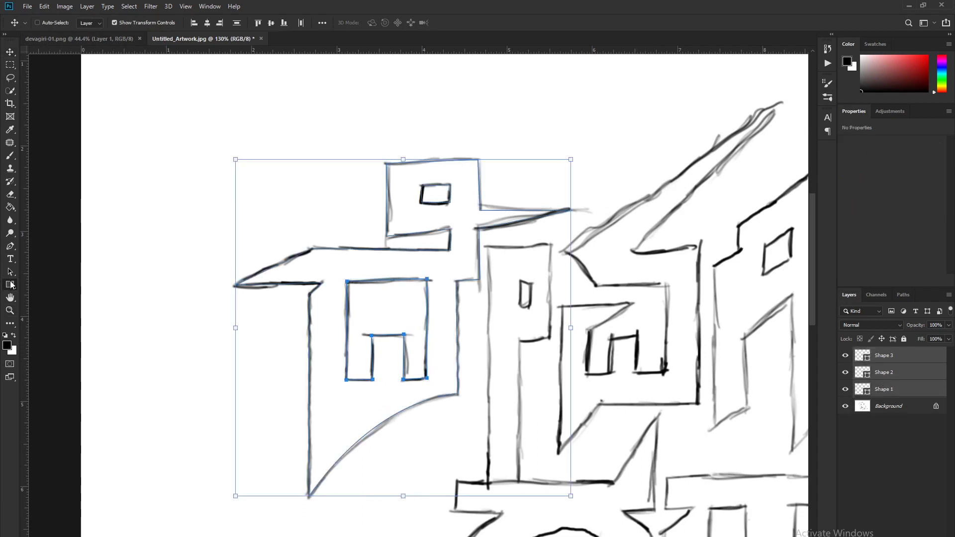
left_click(92, 22)
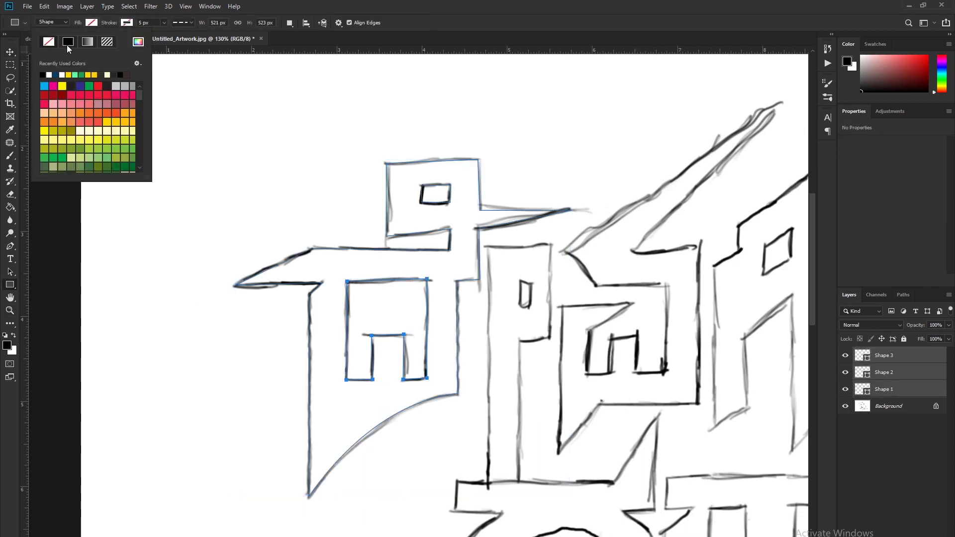
left_click(261, 15)
left_click(10, 246)
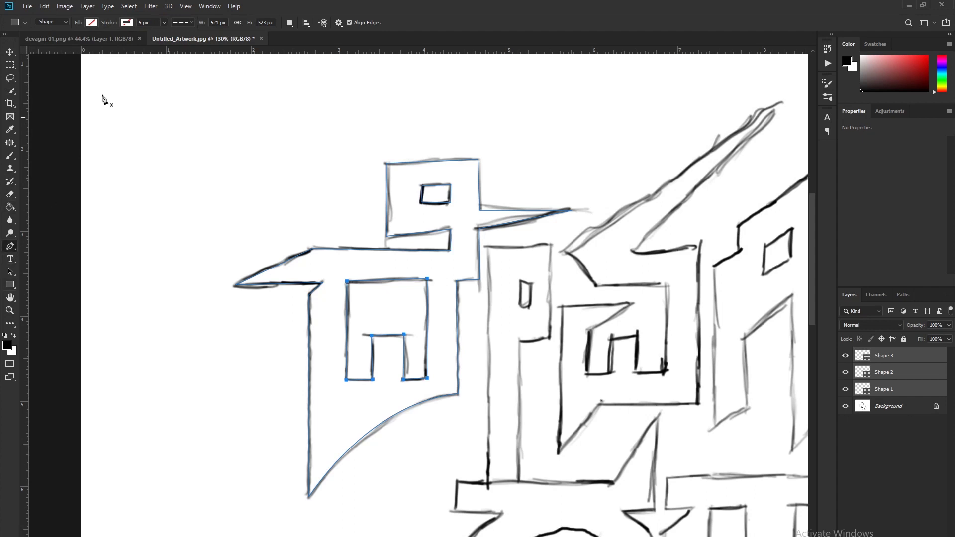
left_click(91, 23)
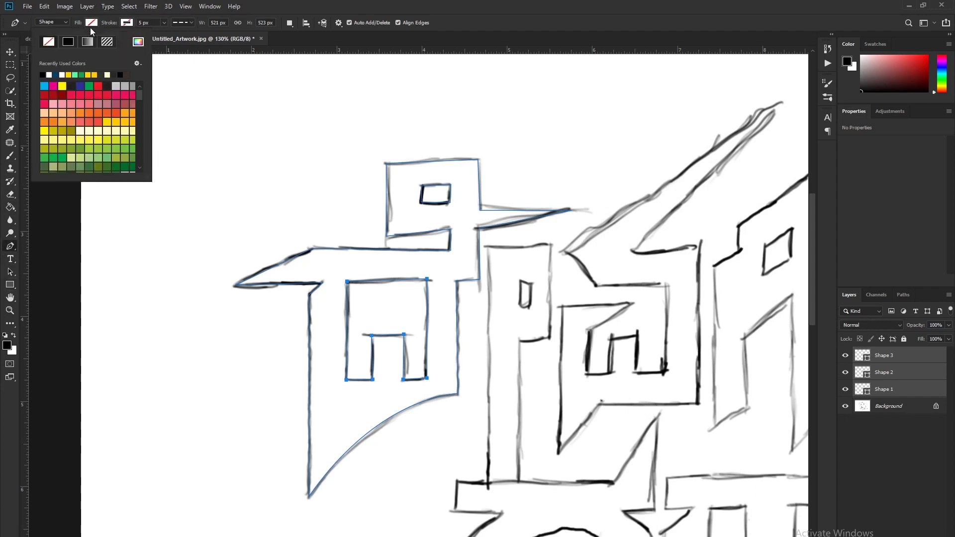
left_click(65, 43)
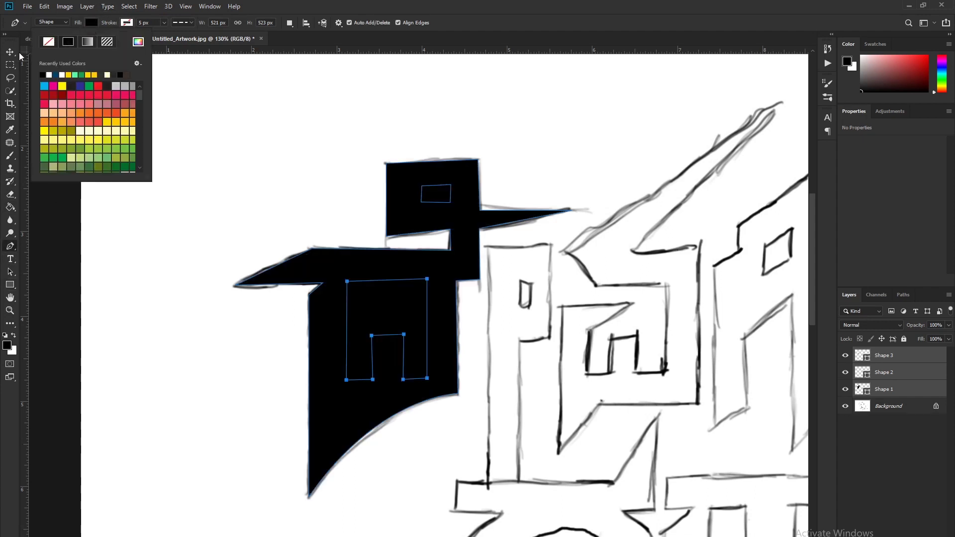
left_click(10, 64)
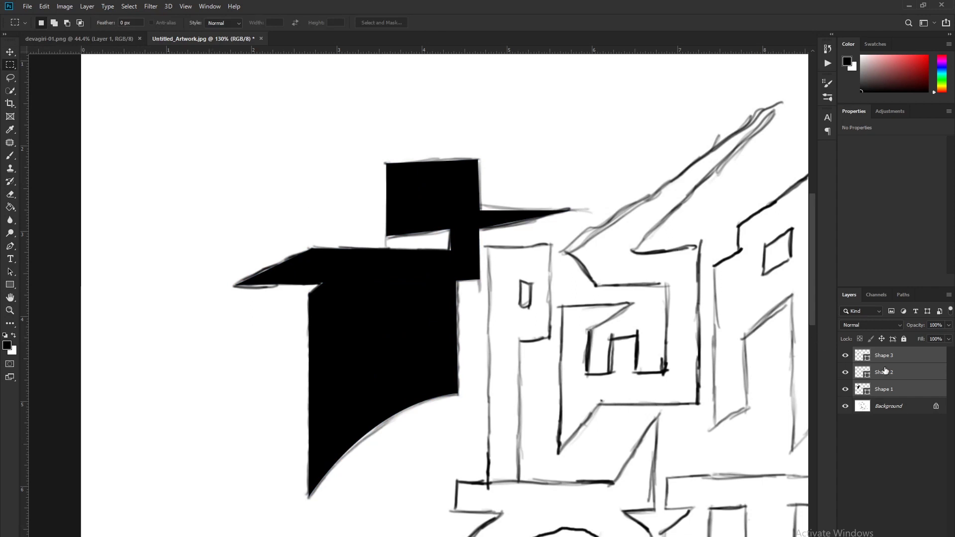
Step: Load the door outline as a selection and try deleting it from Shape 1, dismissing the error
left_click(866, 360, "ctrl")
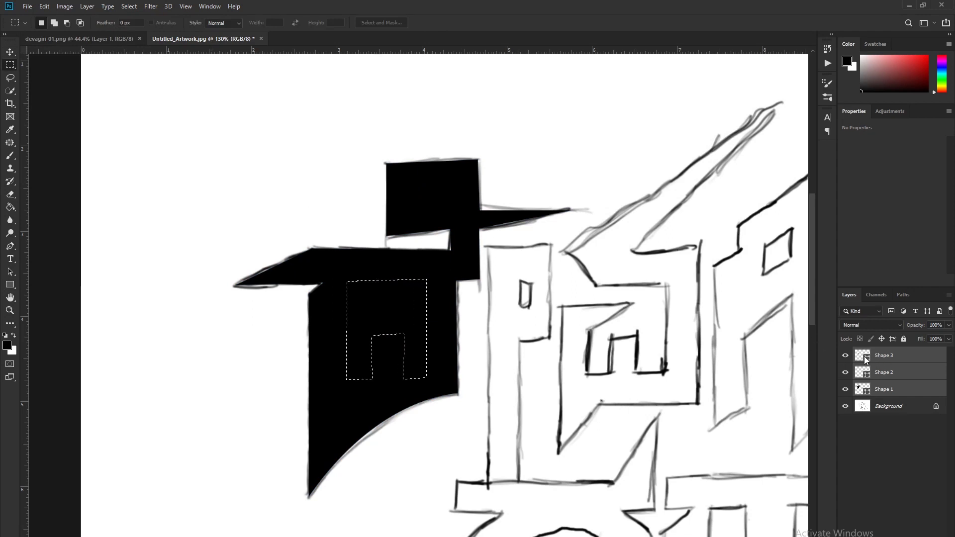
left_click(891, 390)
key("Delete")
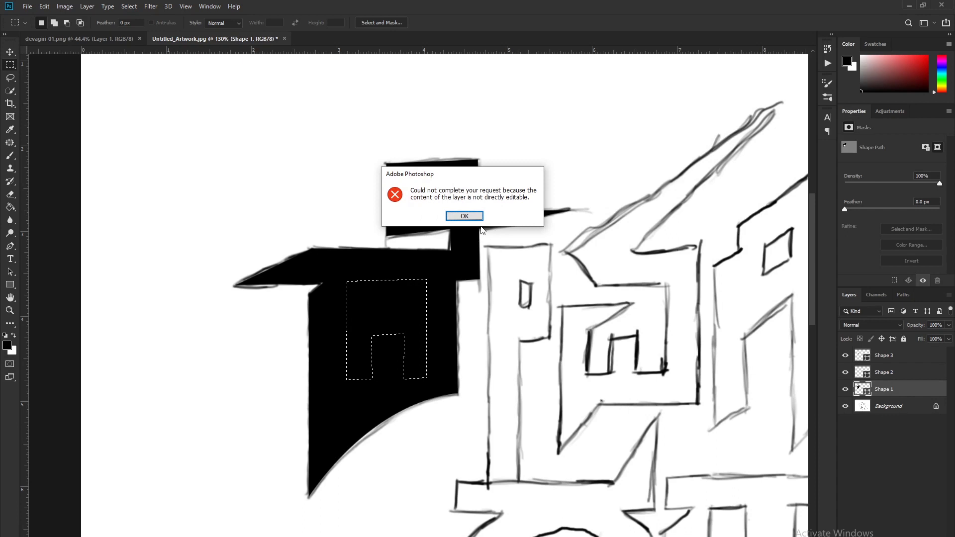
left_click(462, 214)
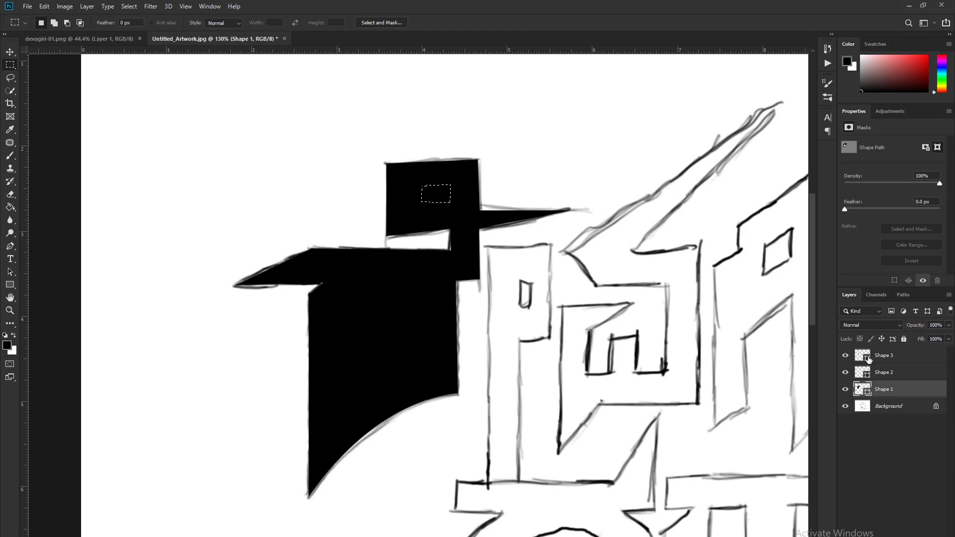
Step: Mask the door and window holes out of Shape 1 with an inverted mask, hiding Shapes 2–3
left_click(868, 359)
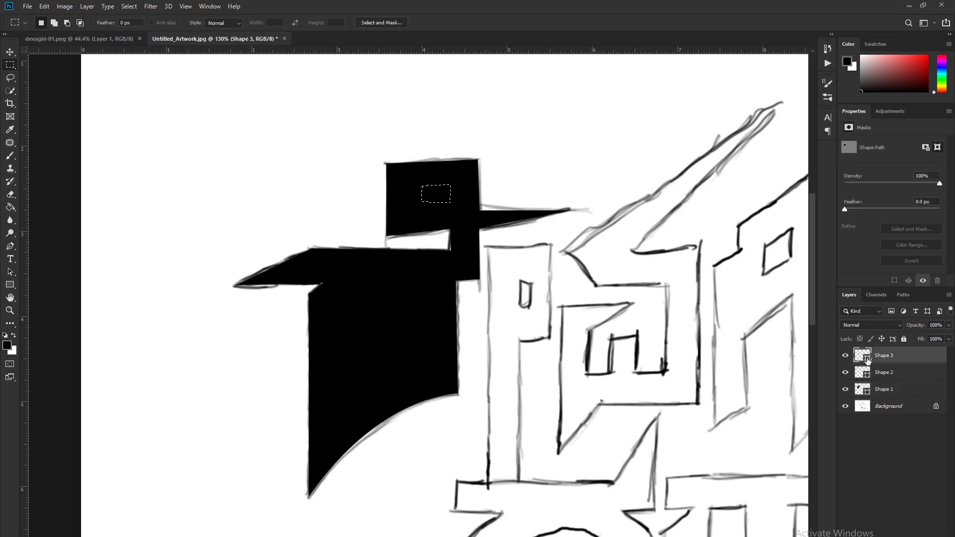
left_click(868, 374, "shift")
left_click(868, 375)
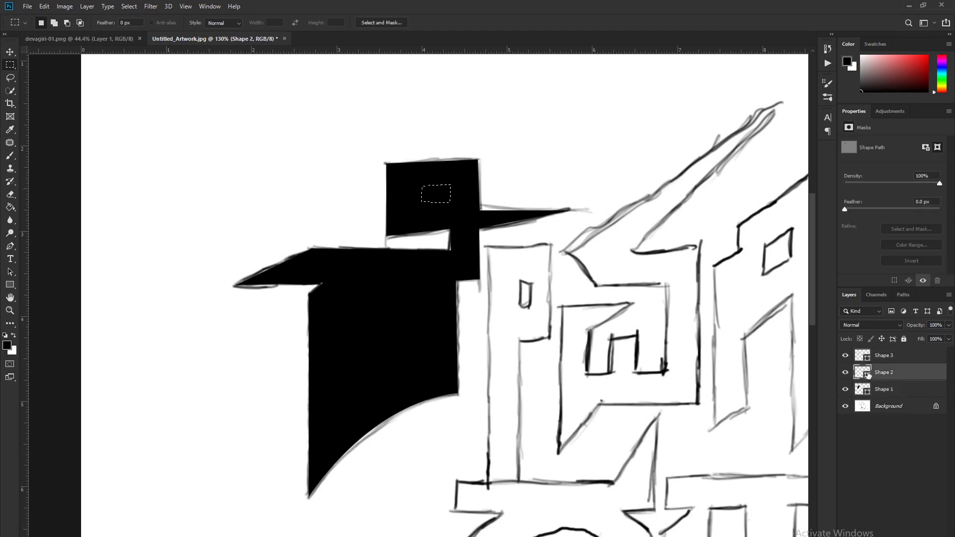
left_click(869, 357)
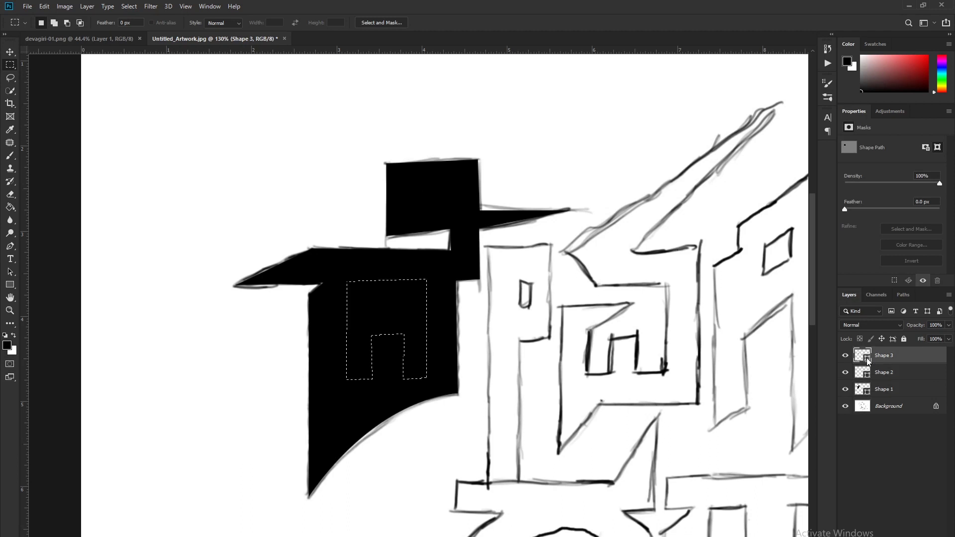
left_click(869, 377, "ctrl+shift")
left_click(893, 389)
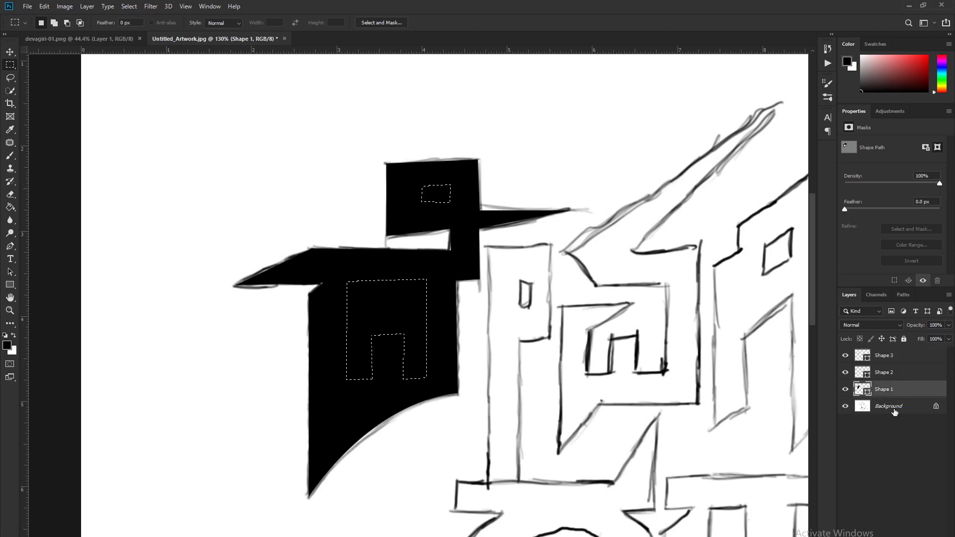
left_click(879, 532)
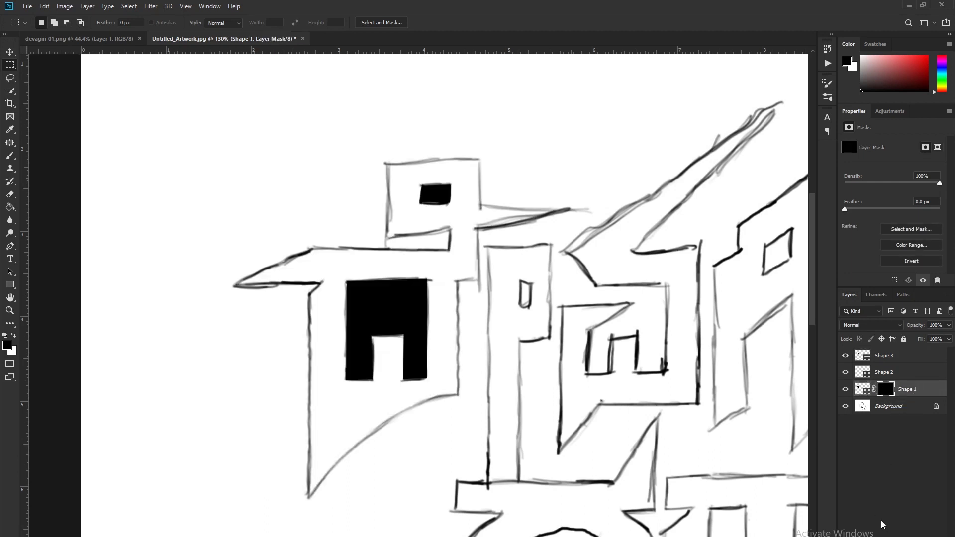
key("ctrl+i")
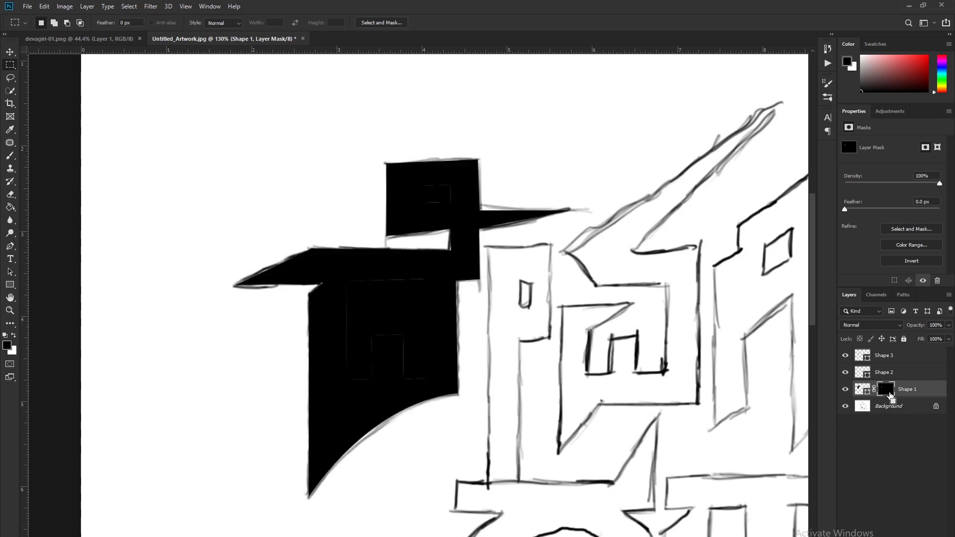
left_click_drag(846, 373, 846, 356)
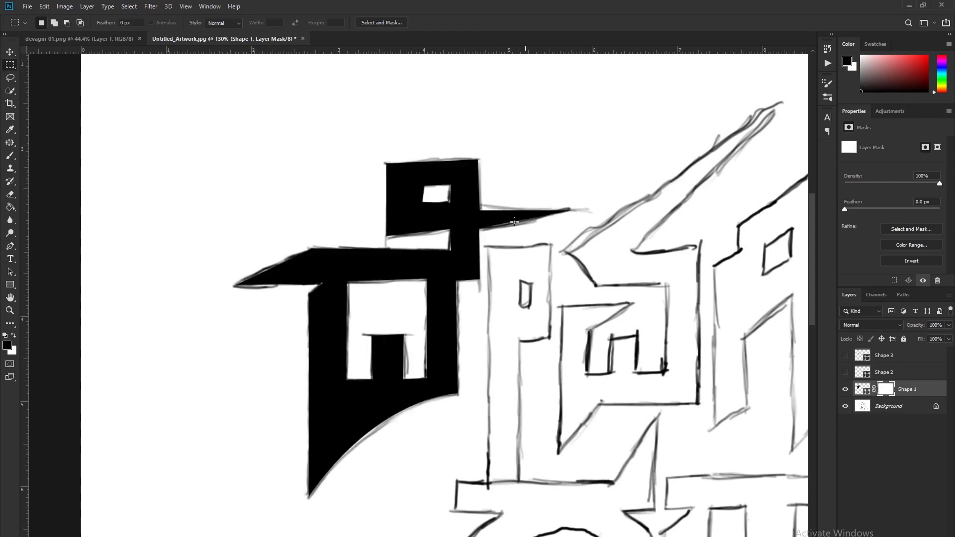
left_click(10, 52)
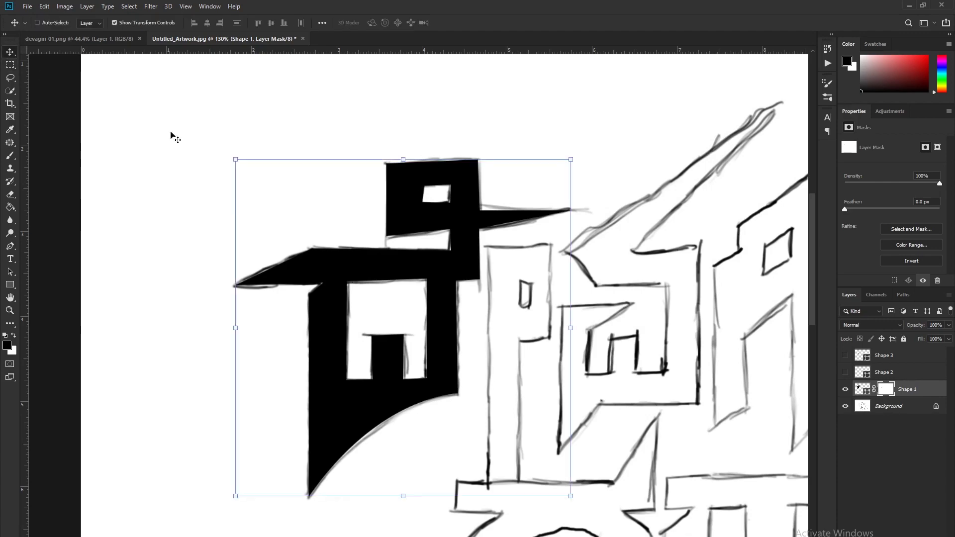
Step: Drag the letter into devagiri-01.png, enlarge it to about 113% and place it upper right
left_click(845, 406)
scroll(381, 301, "down", 1)
scroll(380, 301, "down", 2)
left_click_drag(418, 367, 298, 297)
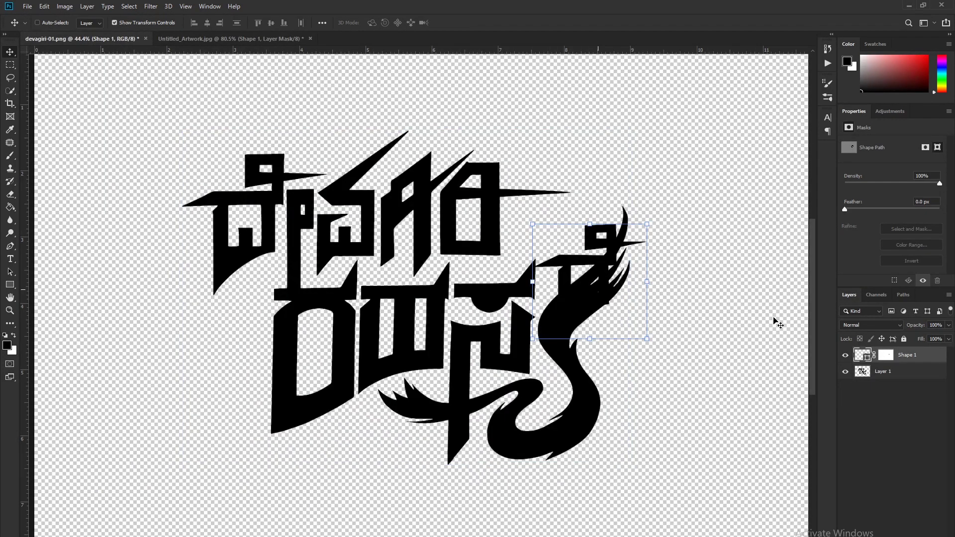
left_click_drag(605, 316, 134, 234)
key("ctrl+t")
left_click_drag(220, 291, 241, 309)
left_click_drag(203, 246, 803, 242)
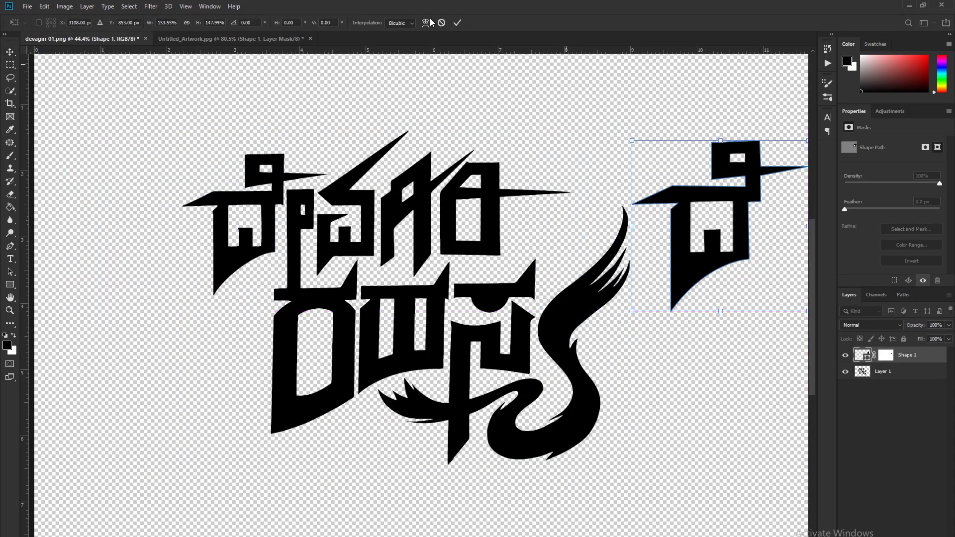
left_click(457, 22)
Step: Nudge the placed letter slightly up and left beside the swooping tail
left_click(10, 65)
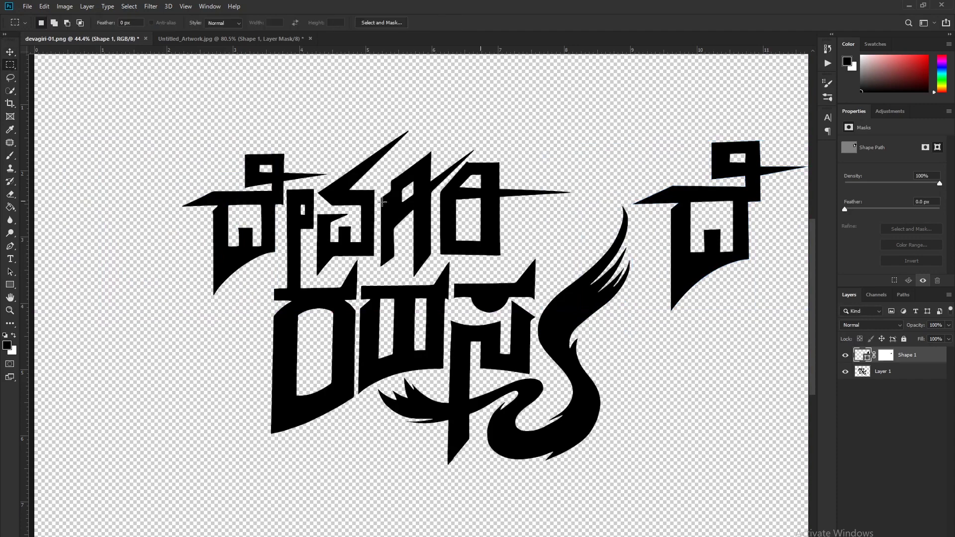
scroll(382, 202, "down", 1)
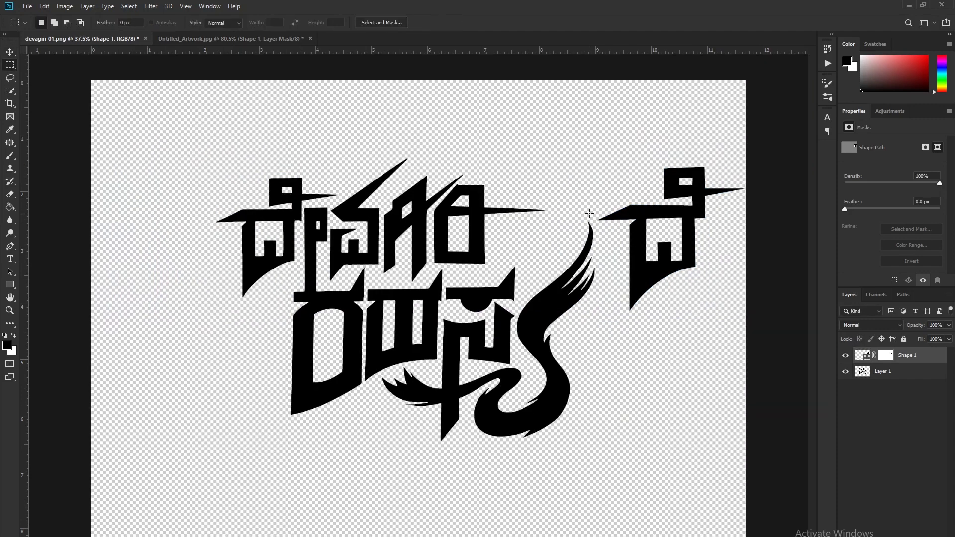
left_click(10, 52)
scroll(724, 251, "up", 1)
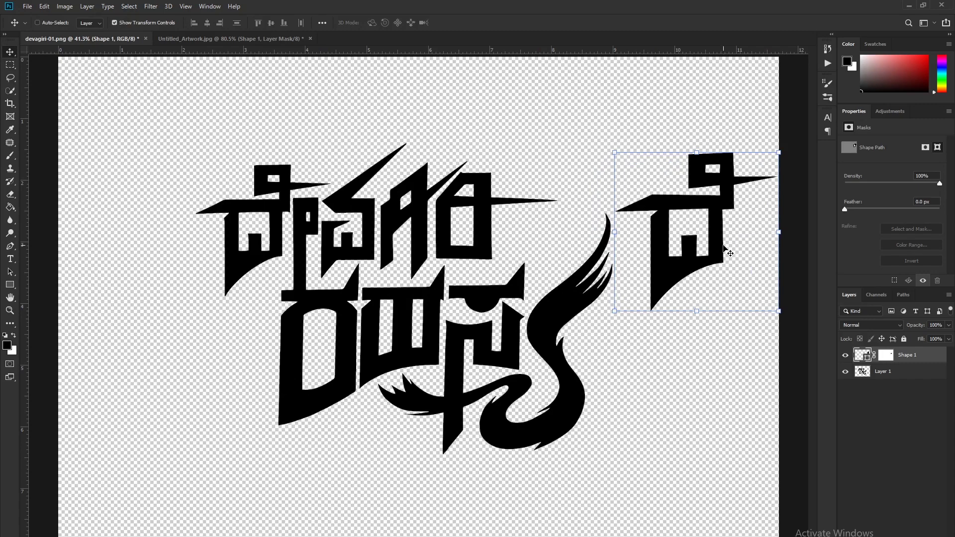
left_click_drag(724, 246, 712, 228)
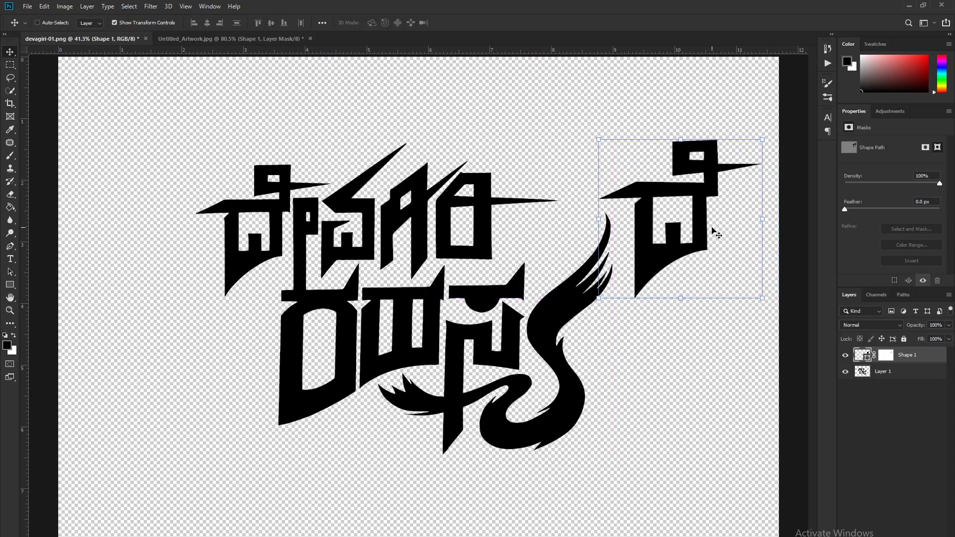
left_click(747, 207)
left_click(10, 65)
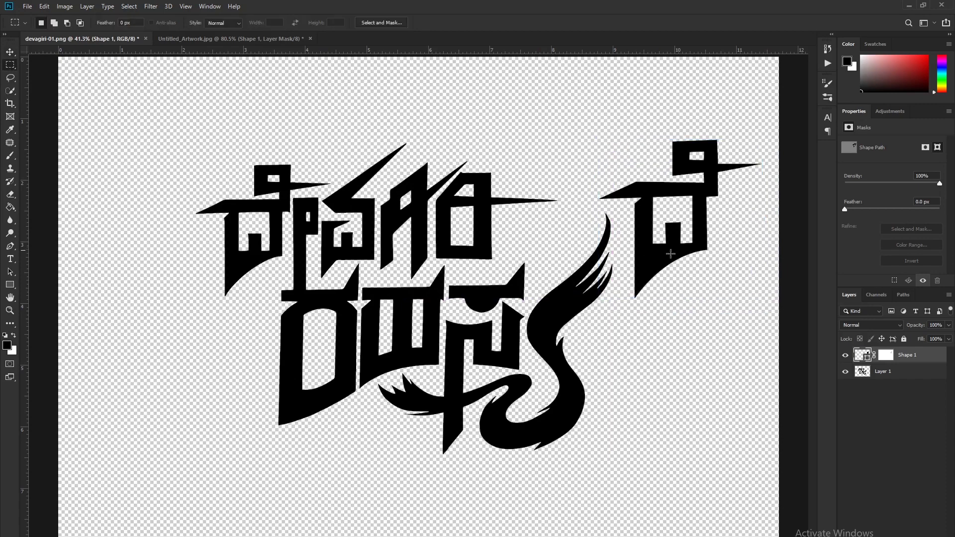
scroll(515, 298, "up", 1)
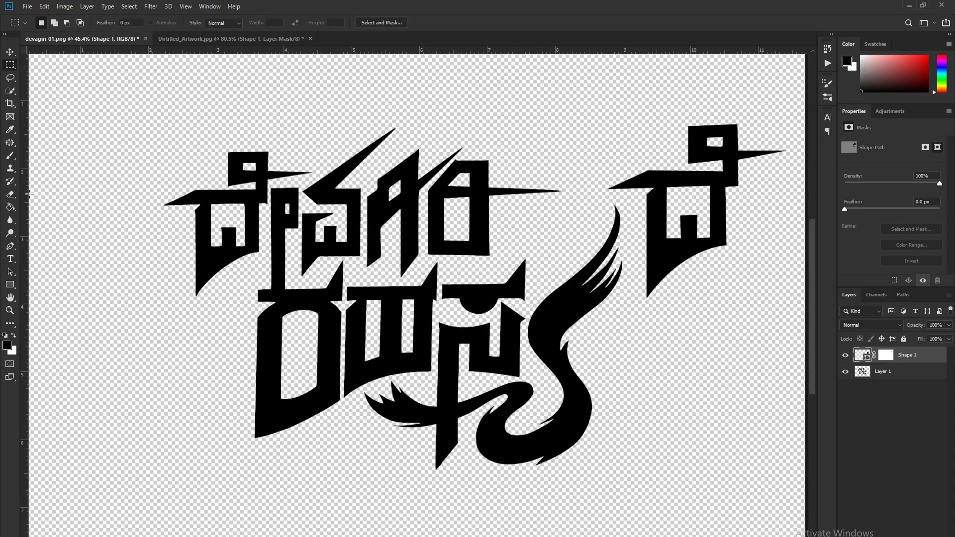
scroll(621, 160, "down", 1)
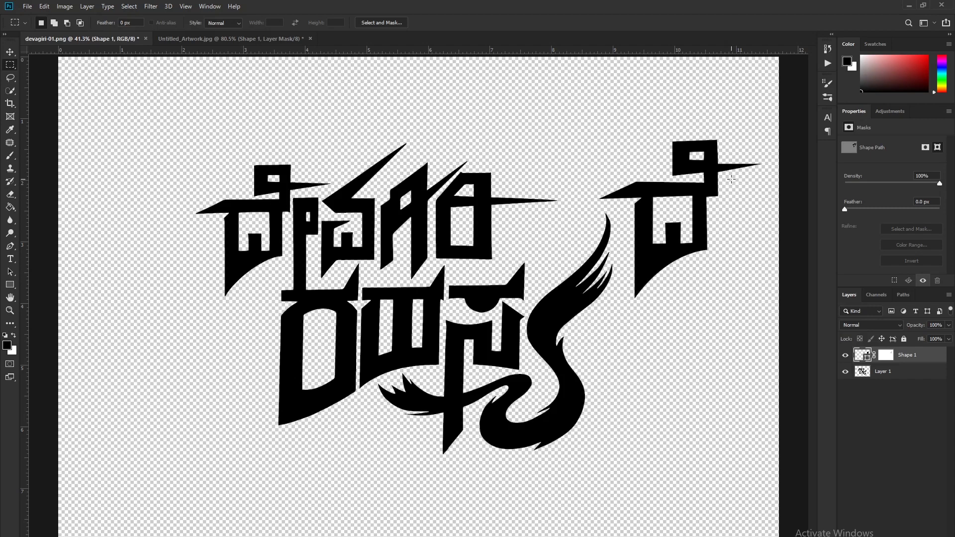
Step: Swap the traced letter and left glyph positions, then delete the Shape 1 layer
left_click(10, 52)
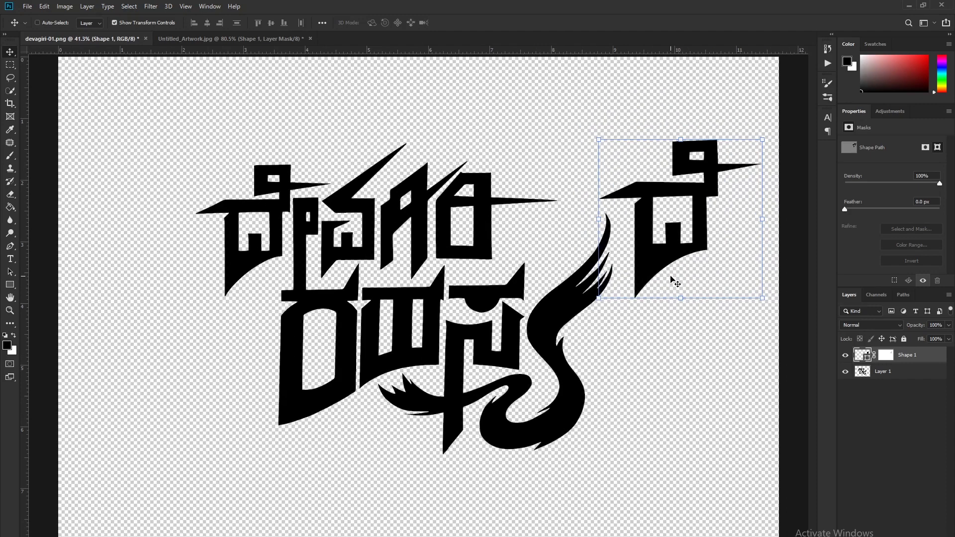
left_click_drag(672, 278, 131, 296)
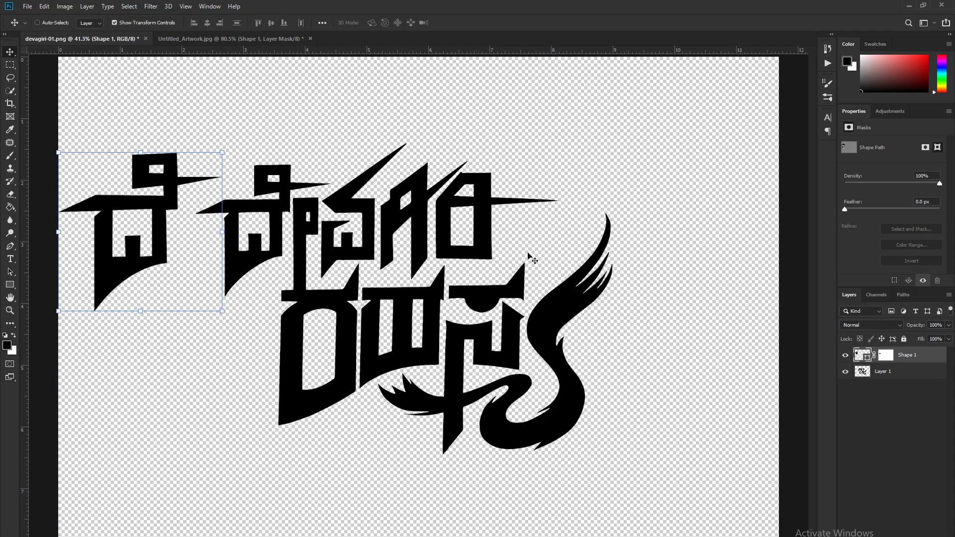
key("m")
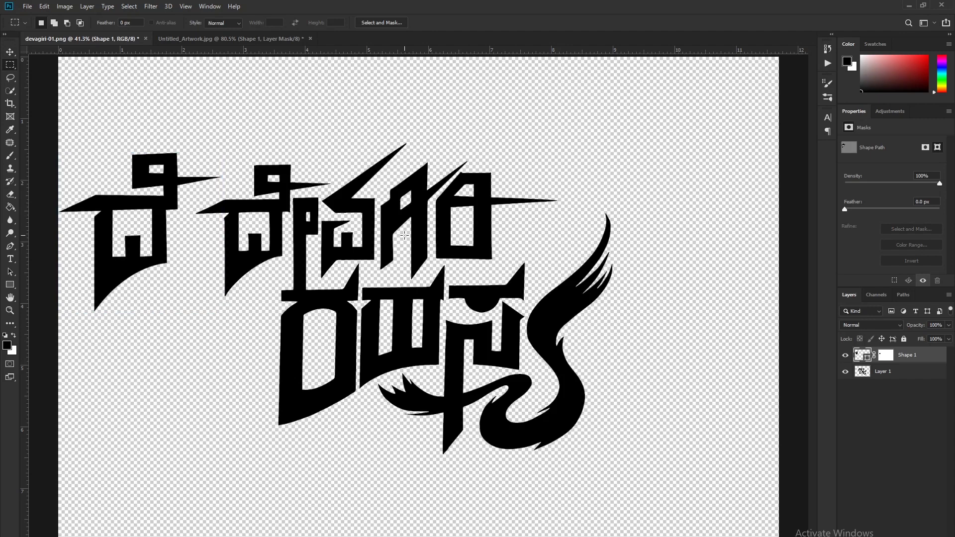
left_click_drag(56, 150, 225, 312)
key("v")
mouse_move(143, 303)
left_mouse_down()
mouse_move(737, 282)
mouse_move(696, 313)
mouse_move(669, 258)
left_mouse_up()
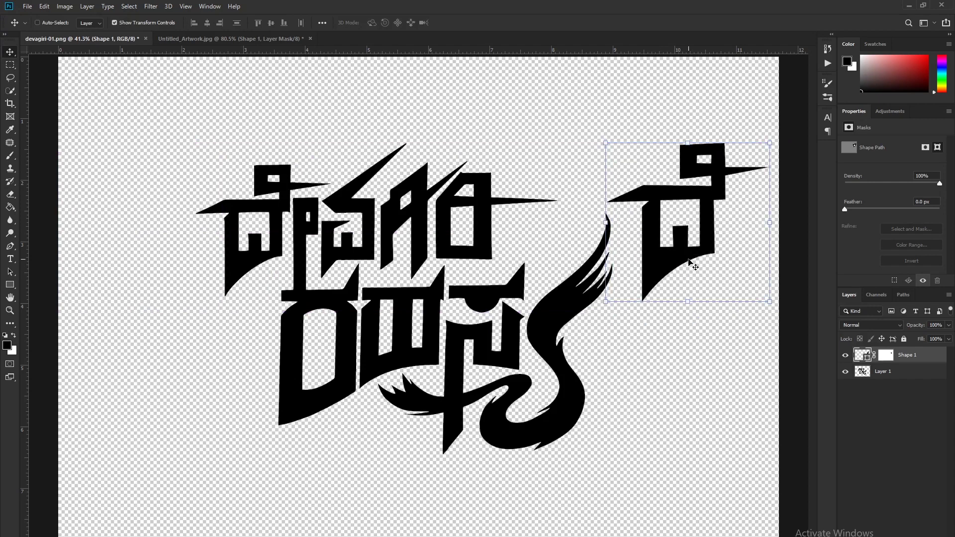
key("Delete")
left_click(10, 65)
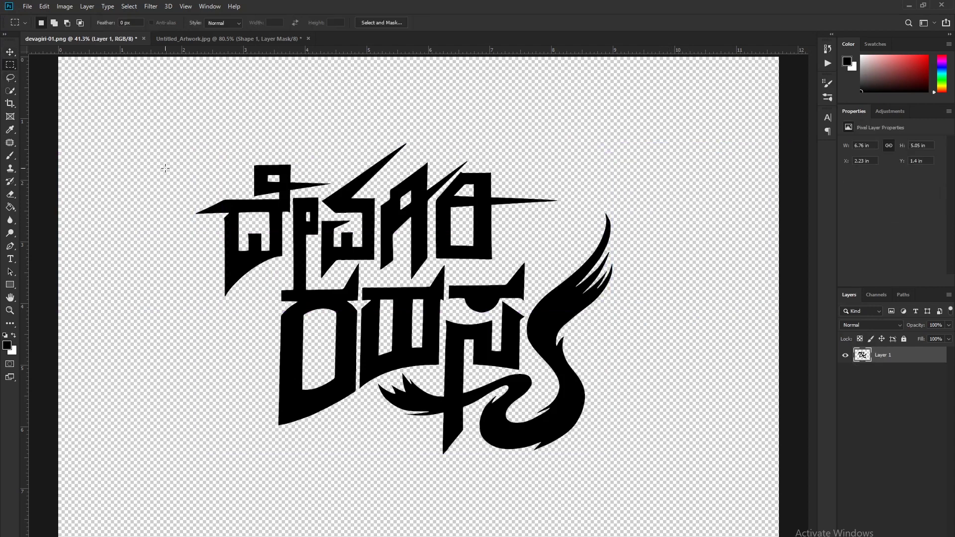
Step: Clear the logo selection, switch to Untitled_Artwork.jpg and show only the pencil sketch Background
left_click_drag(112, 107, 720, 518)
key("ctrl+d")
left_click(201, 43)
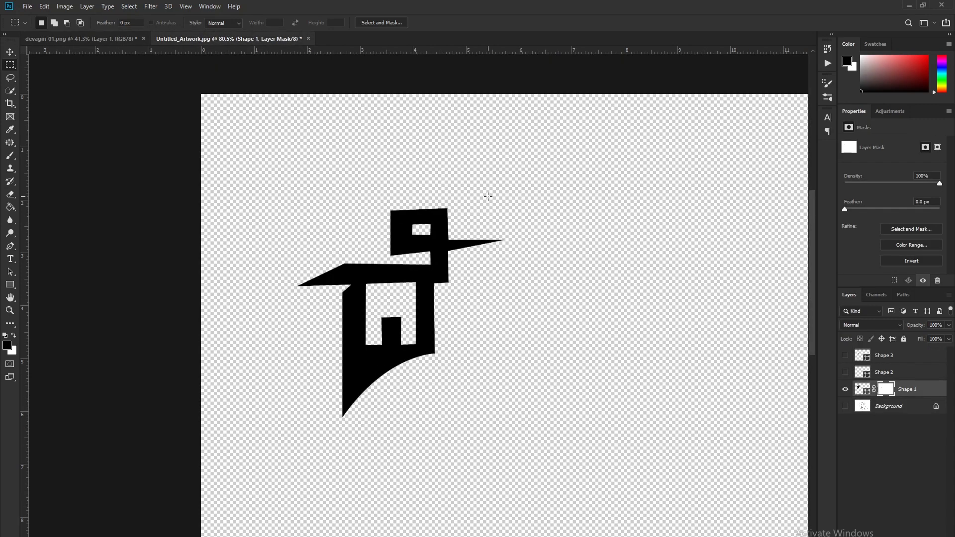
left_click(847, 407)
left_click(845, 390)
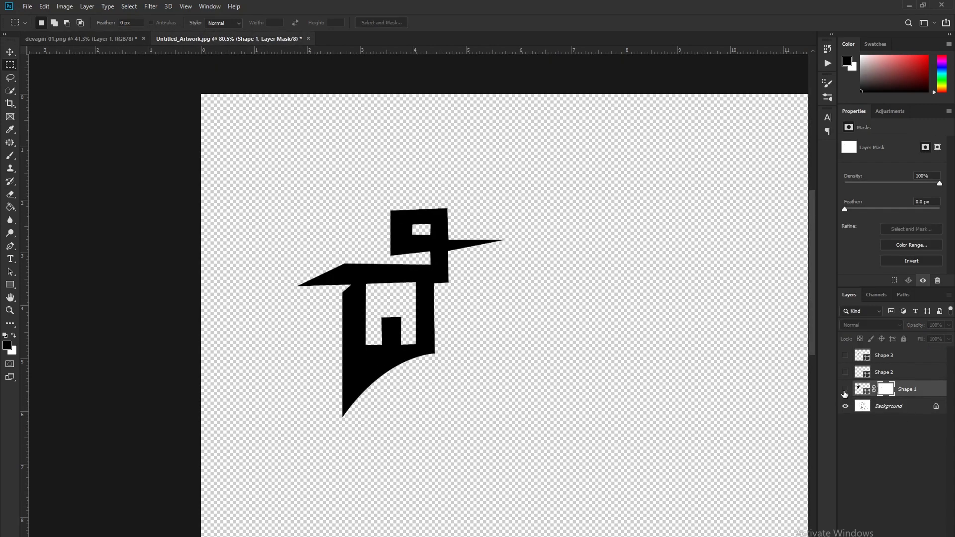
key("ctrl+minus")
key("ctrl+minus")
key("ctrl+plus")
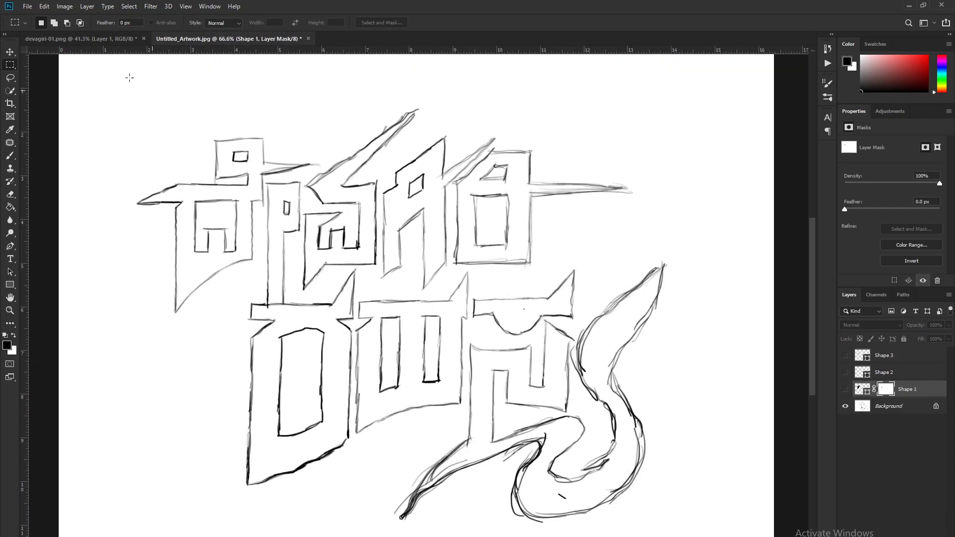
Step: Glance at devagiri-01.png, then return and show the black Shape 1 letter over the sketch
left_click(80, 39)
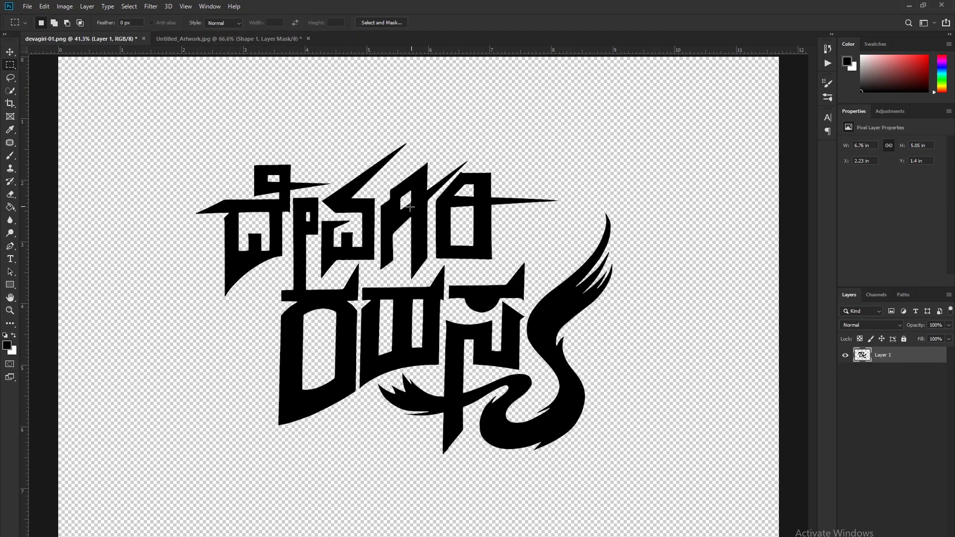
left_click(239, 43)
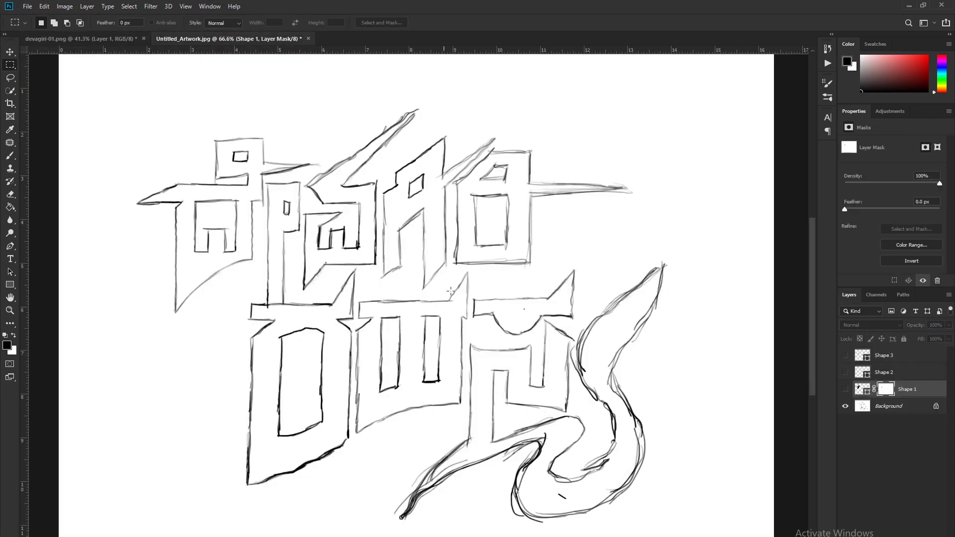
left_click(845, 389)
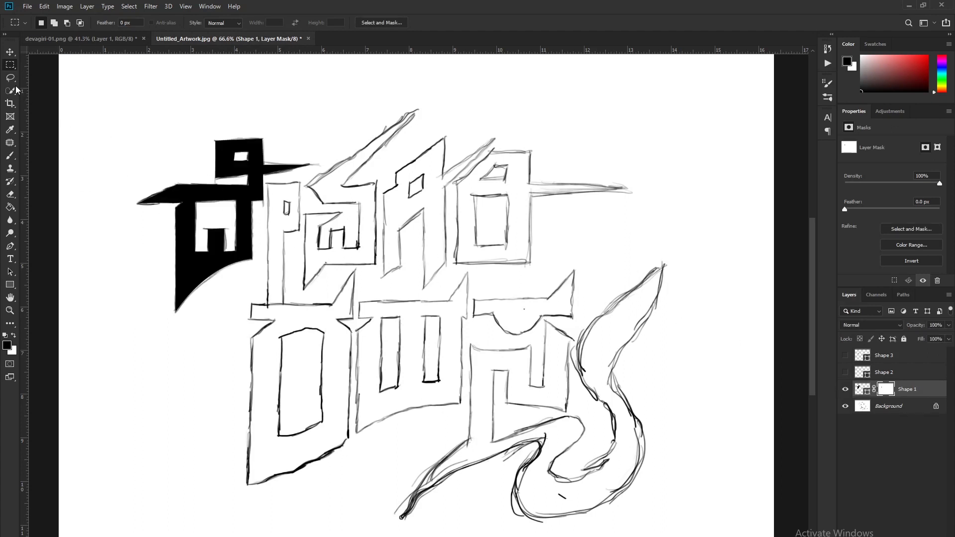
left_click(10, 52)
left_click(11, 245)
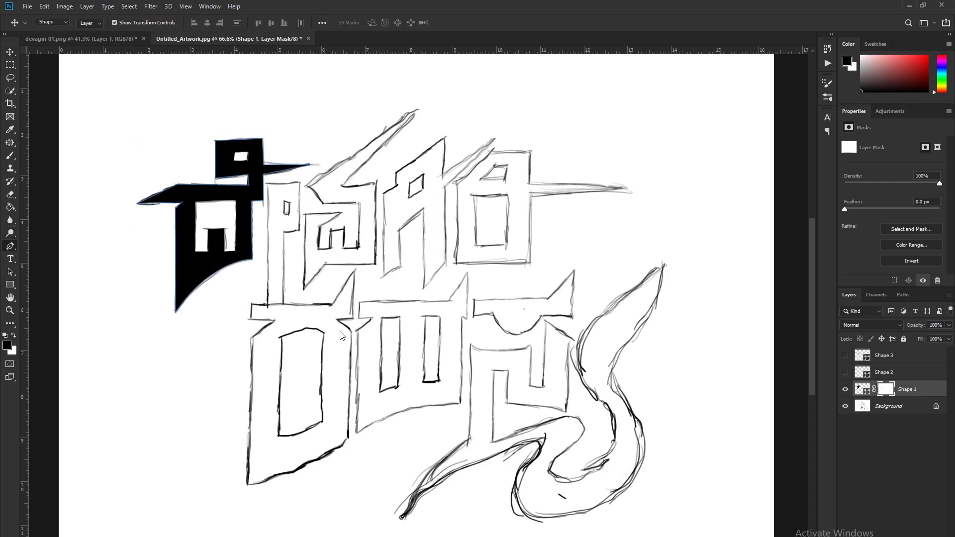
Step: Drag the first glyph's top-left anchor up into a point and stretch its right spike further out
scroll(217, 131, "up", 5)
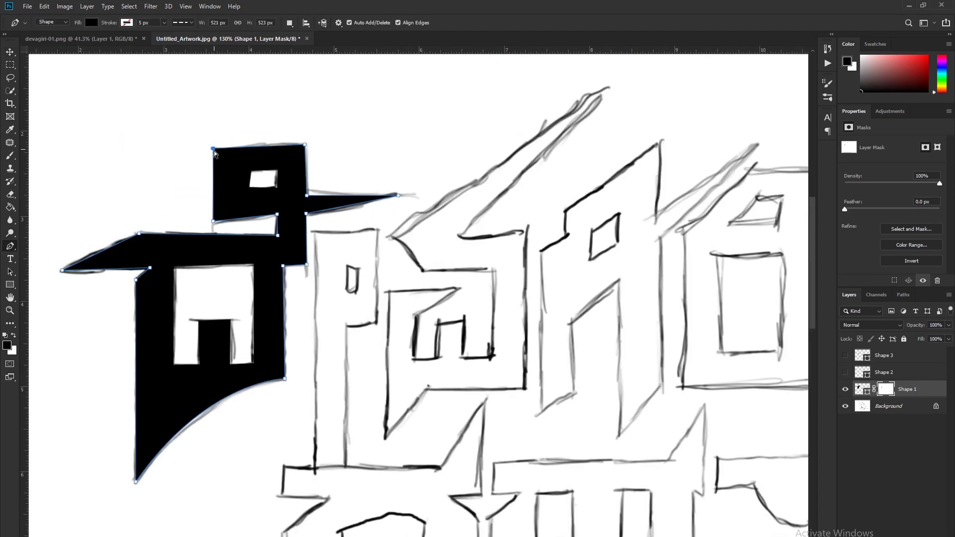
left_click_drag(214, 148, 214, 93)
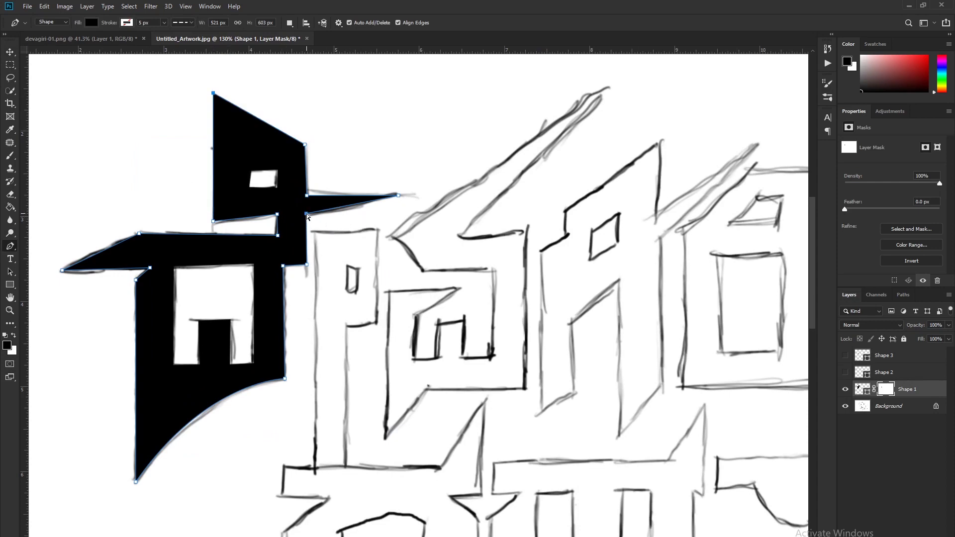
left_click_drag(399, 195, 498, 201)
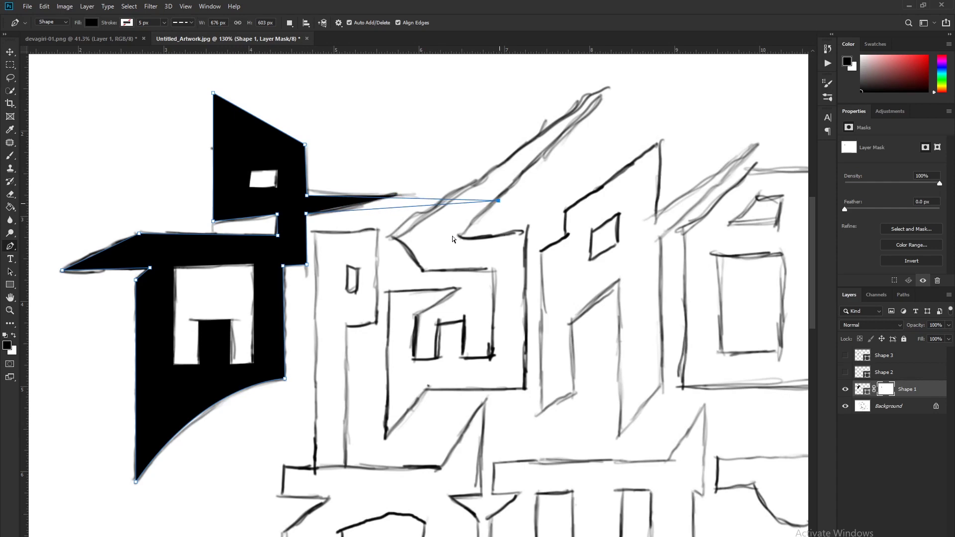
Step: Hide the Background pencil sketch so the Shape 1 letter shows alone
scroll(445, 238, "down", 1)
scroll(144, 178, "down", 1)
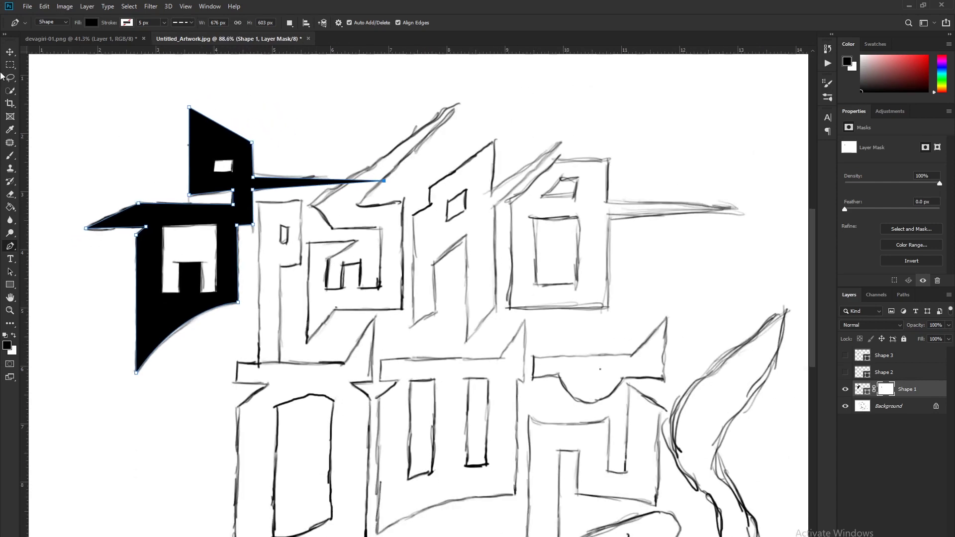
left_click(10, 66)
left_click(845, 406)
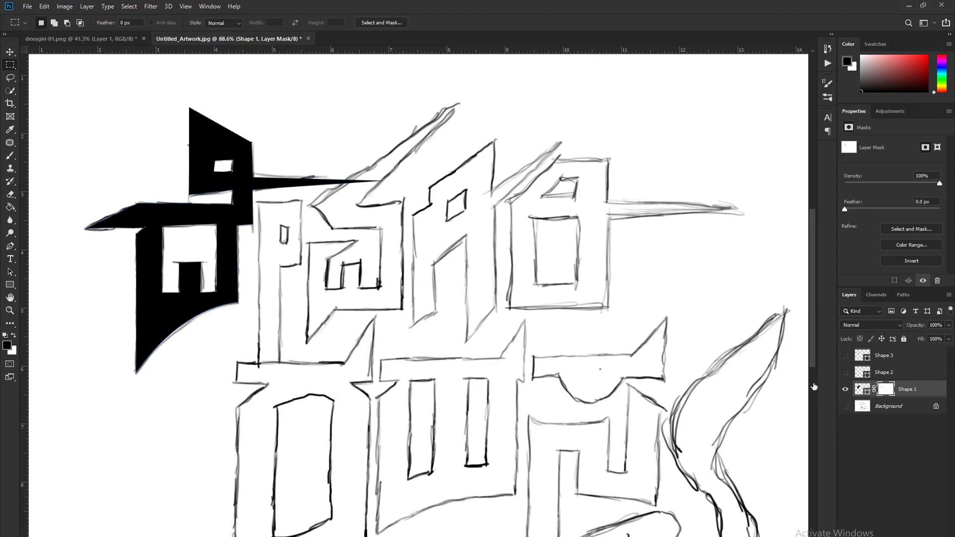
scroll(371, 230, "down", 1)
scroll(370, 230, "up", 1)
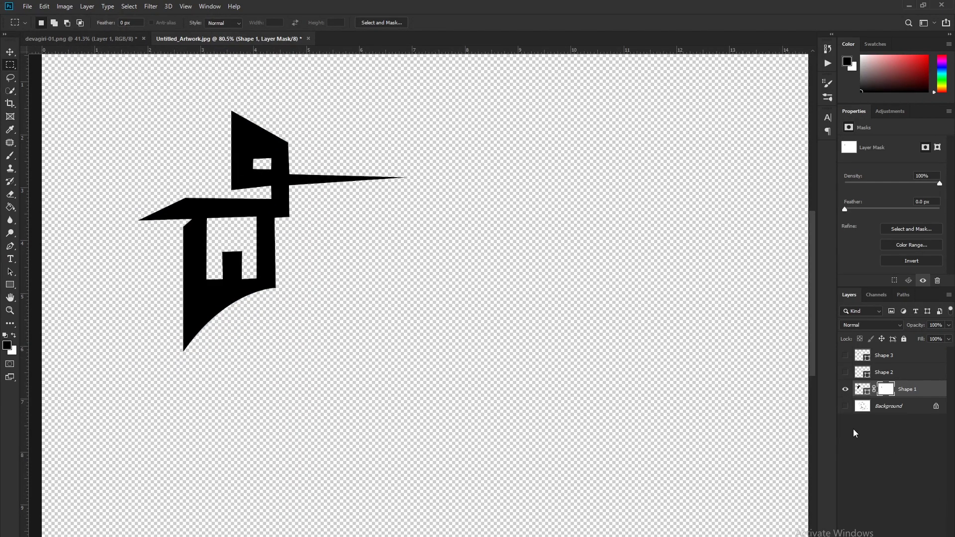
Step: Show the sketch again, compare Untitled_Artwork.jpg with the logo, and finish on devagiri-01.png
left_click(845, 406, "alt")
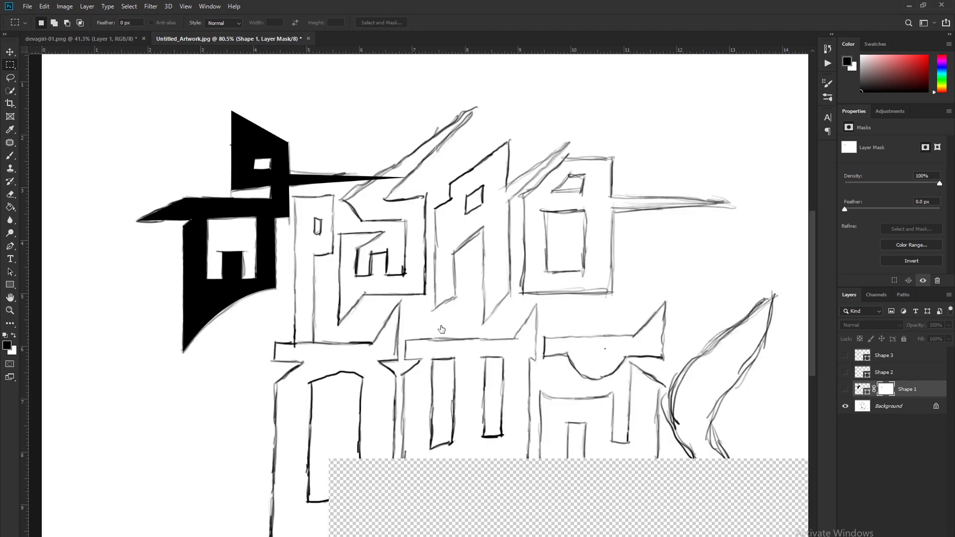
scroll(480, 353, "down", 1)
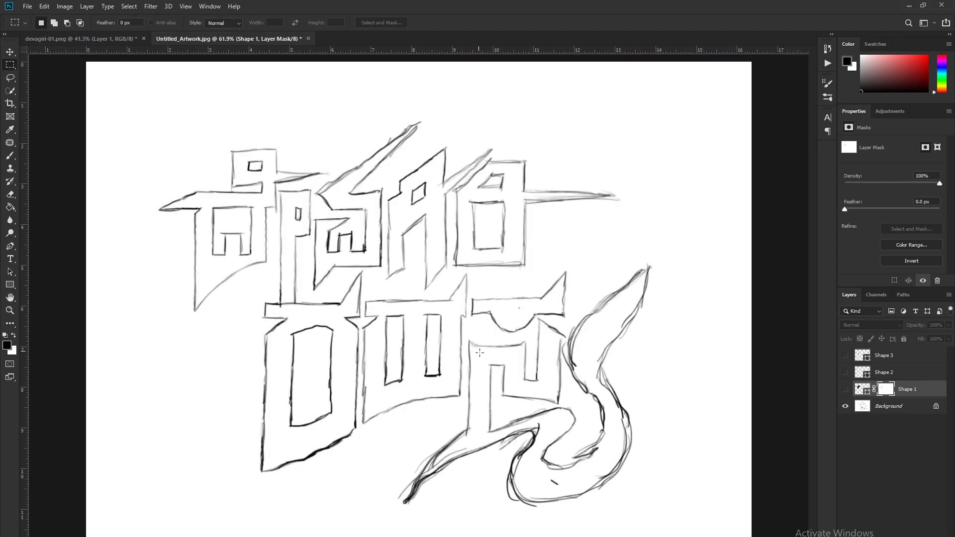
left_click(82, 39)
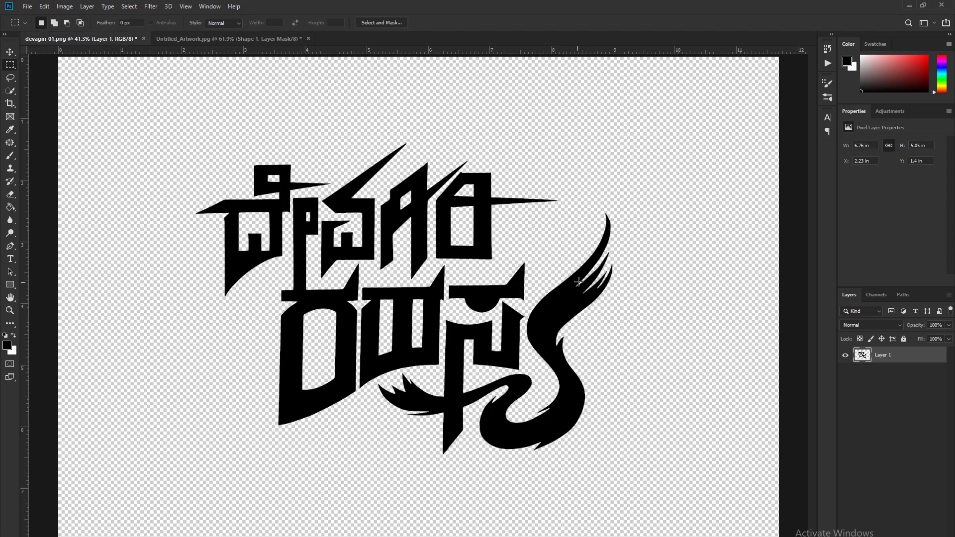
left_click(212, 40)
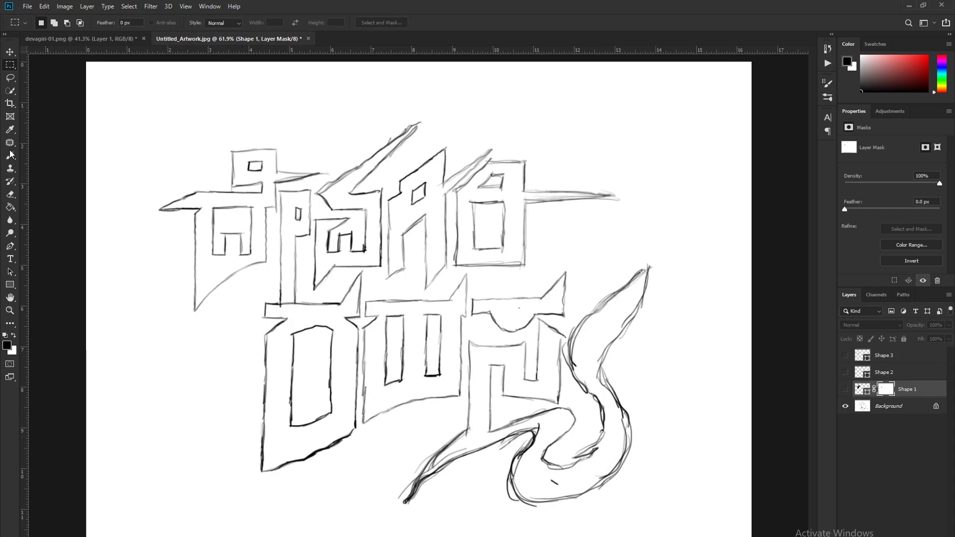
left_click(97, 38)
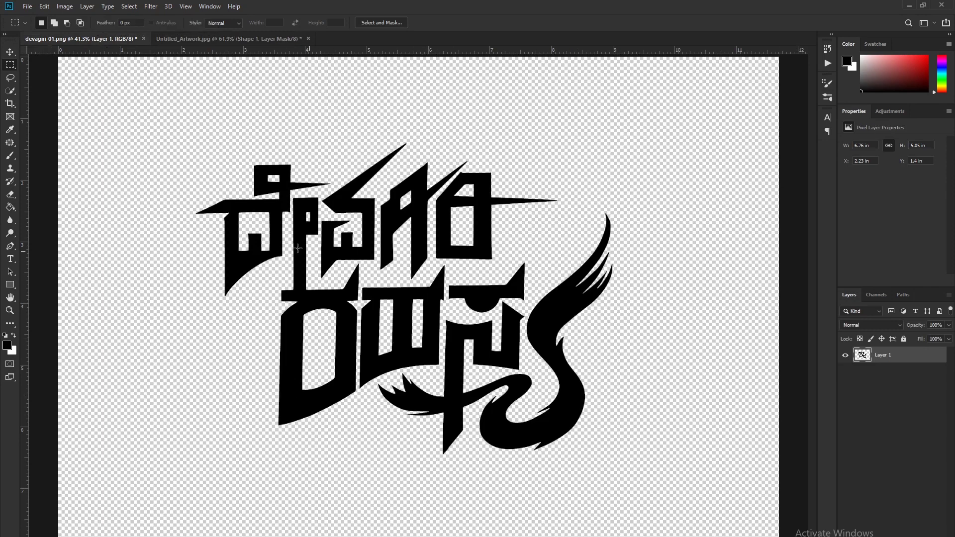
Step: Try a Gradient Overlay on Layer 1 but cancel it, then add a new Layer 2 below it
right_click(906, 363)
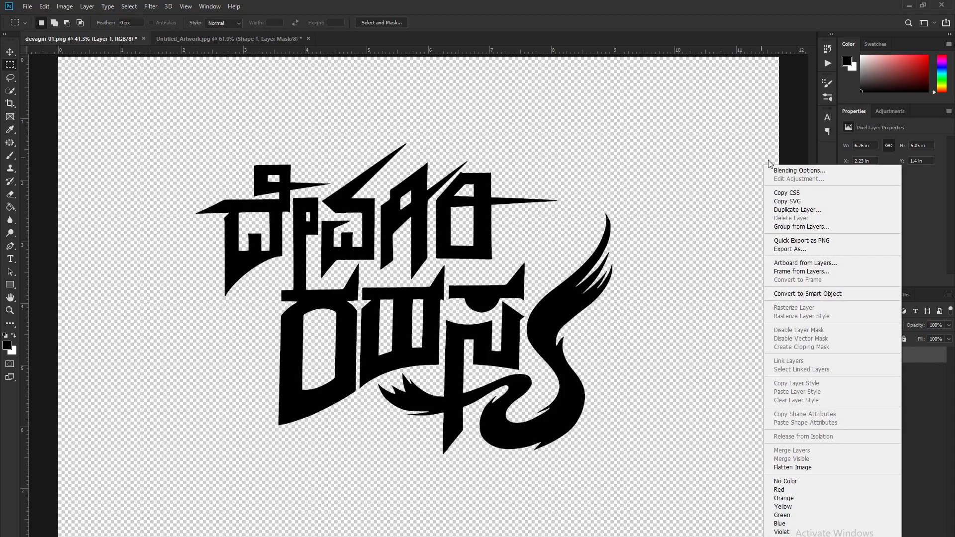
left_click(776, 170)
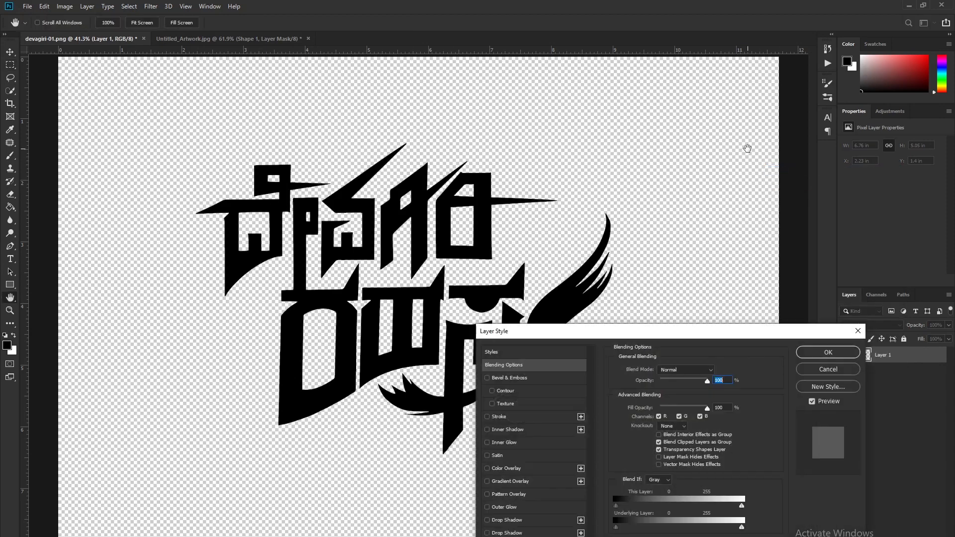
left_click(513, 486)
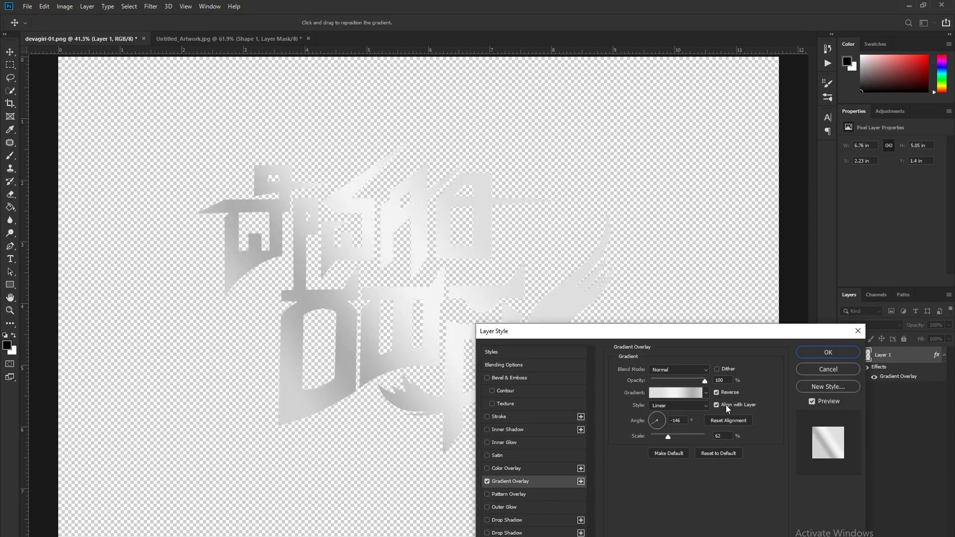
left_click(819, 374)
left_click(924, 531)
left_click_drag(883, 359, 888, 380)
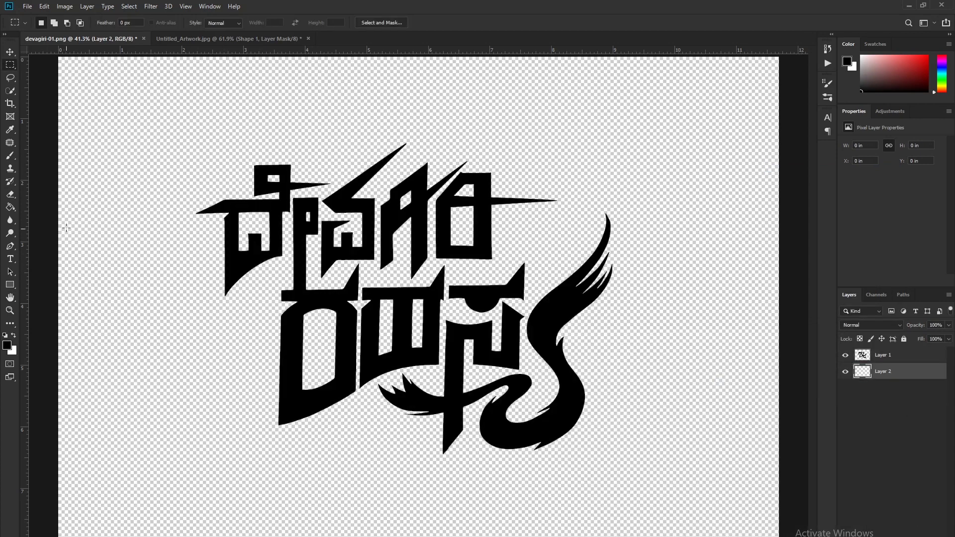
Step: Fill Layer 2 with solid black using the Paint Bucket
left_click(9, 207)
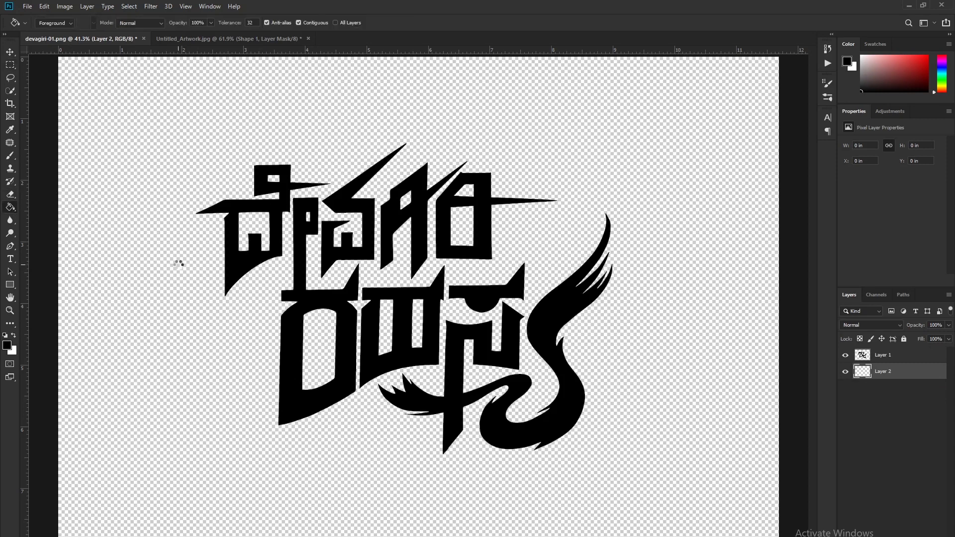
left_click(178, 264)
left_click(10, 65)
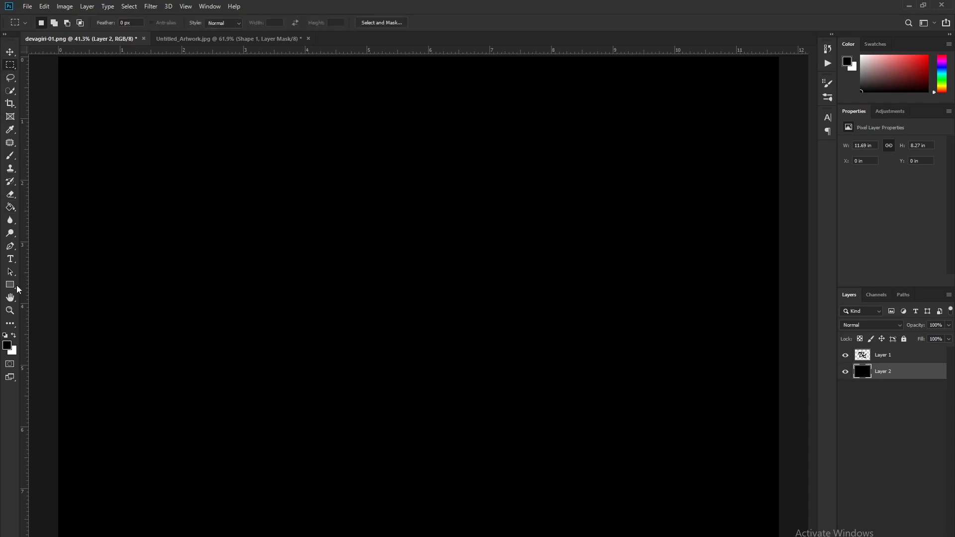
right_click(891, 365)
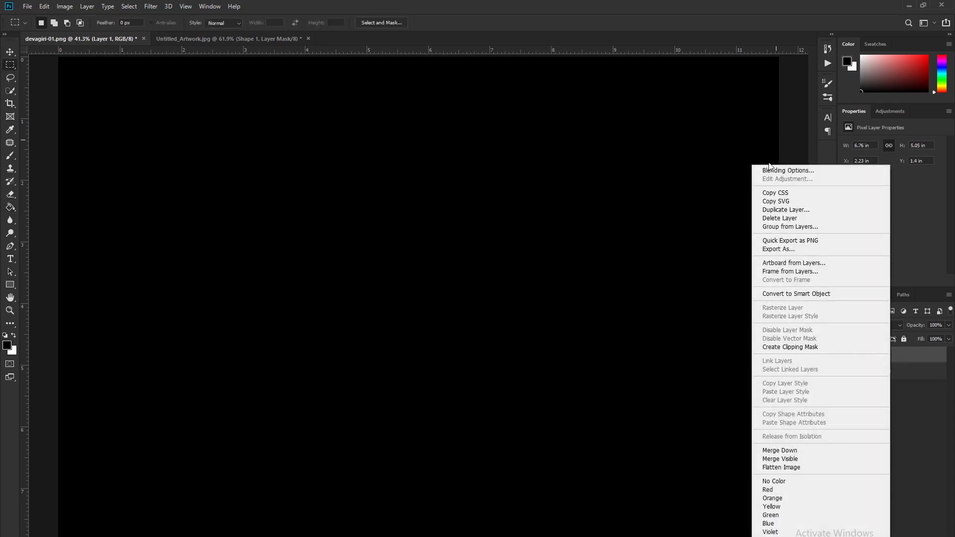
Step: Apply a silver Gradient Overlay to the Layer 1 lettering
left_click(769, 170)
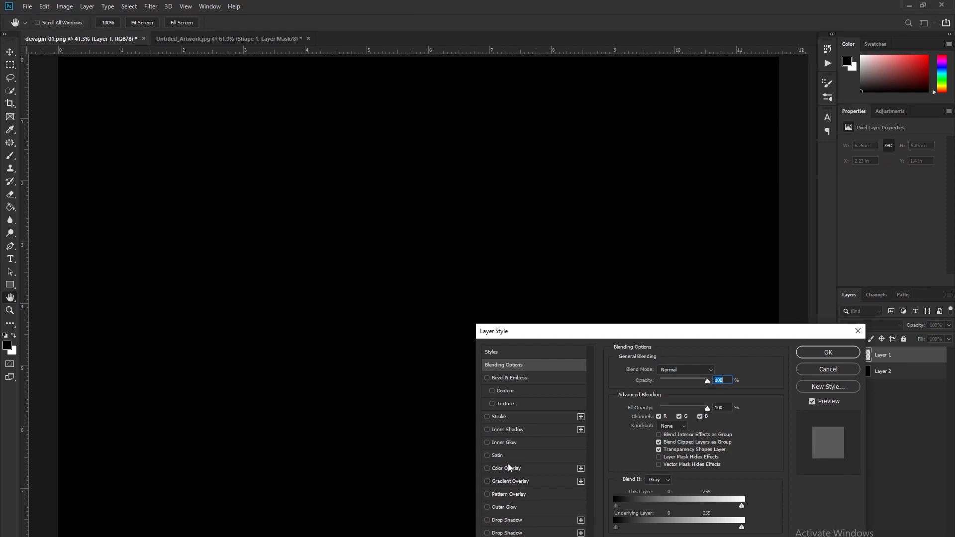
left_click(503, 482)
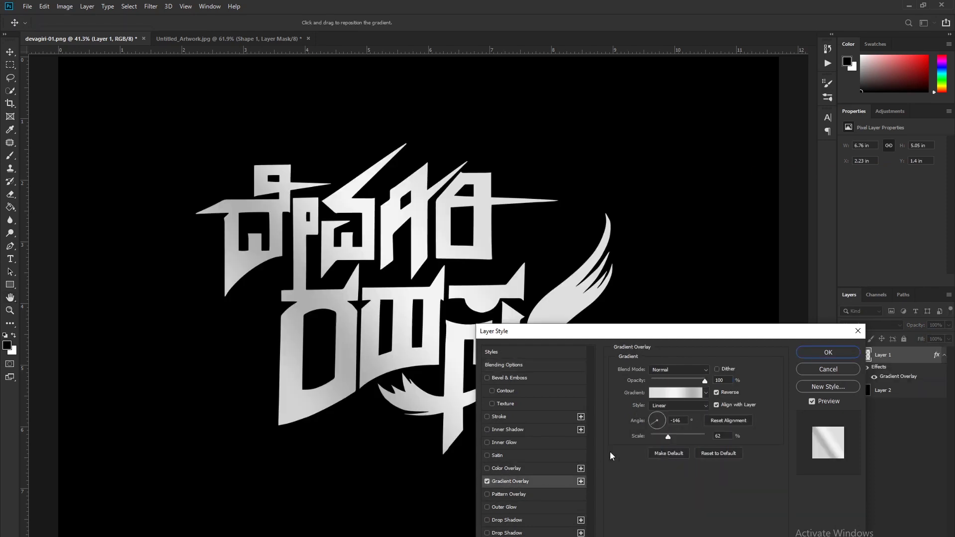
left_click(828, 353)
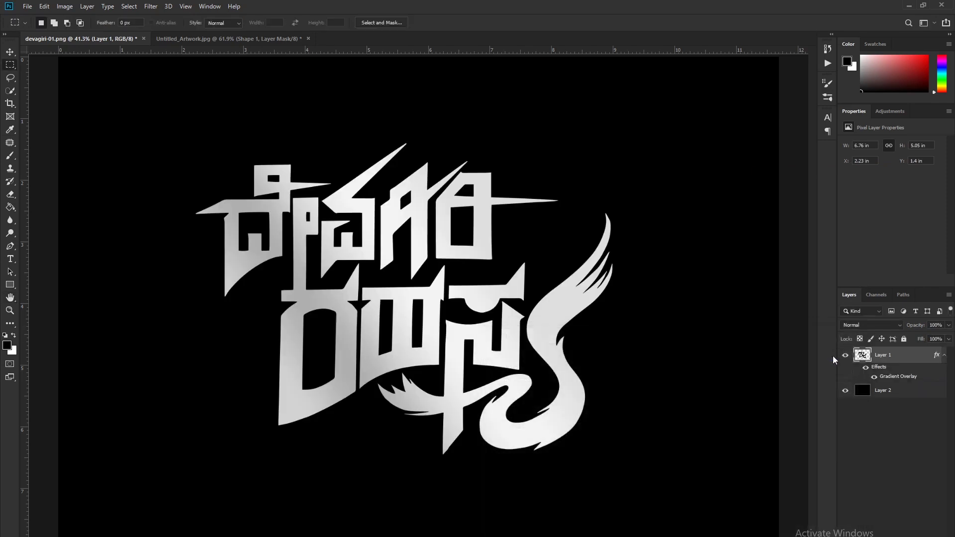
Step: Add a red (ff0000) drop shadow with Distance 5 to the lettering
right_click(906, 360)
left_click(799, 171)
left_click(515, 533)
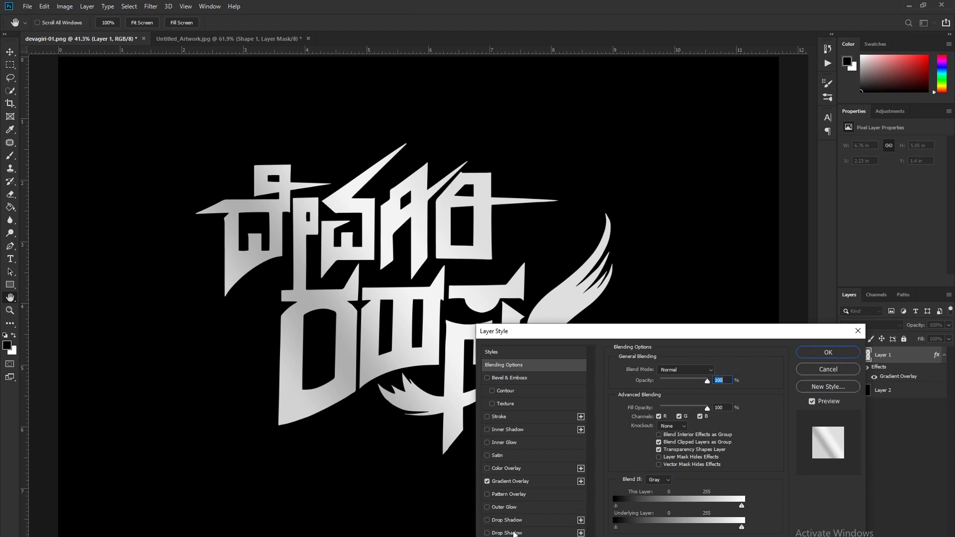
left_click(716, 371)
type("ff0000")
left_click(805, 353)
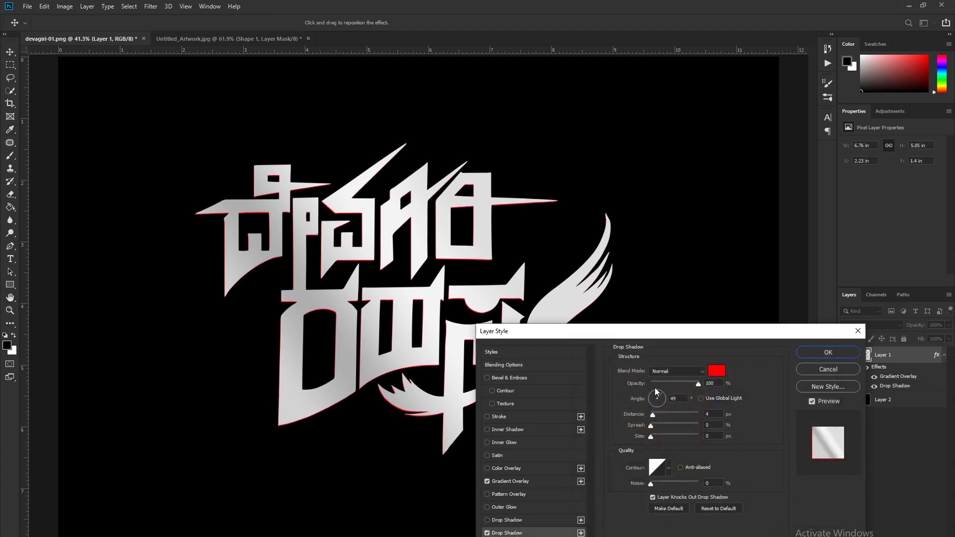
type("5")
left_click(811, 355)
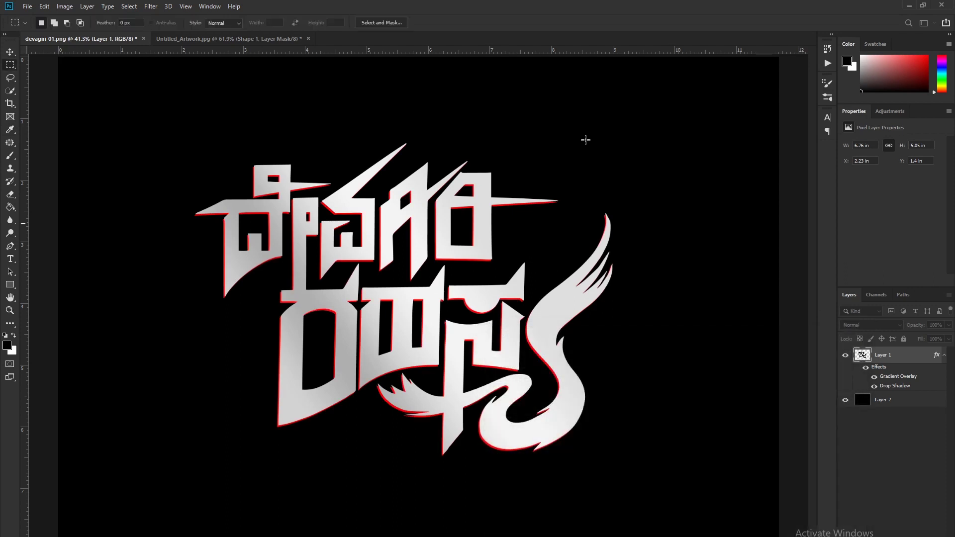
left_click(10, 52)
scroll(405, 262, "down", 1)
Step: Nudge the silver lettering slightly right, zoom in on the shadow edges, then select Layer 2
scroll(405, 263, "up", 1)
left_click_drag(456, 294, 469, 293)
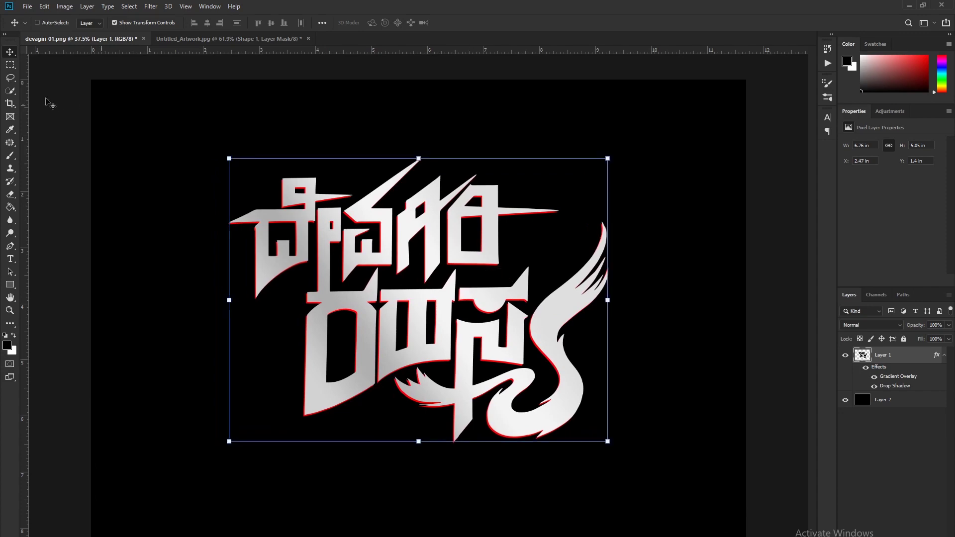
key("m")
scroll(300, 196, "up", 4)
scroll(304, 196, "up", 5)
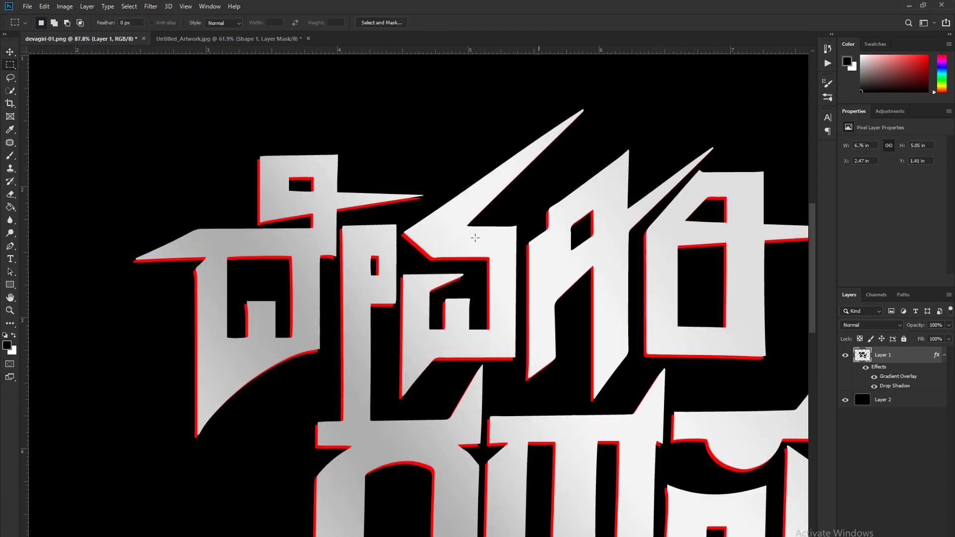
scroll(434, 177, "up", 4)
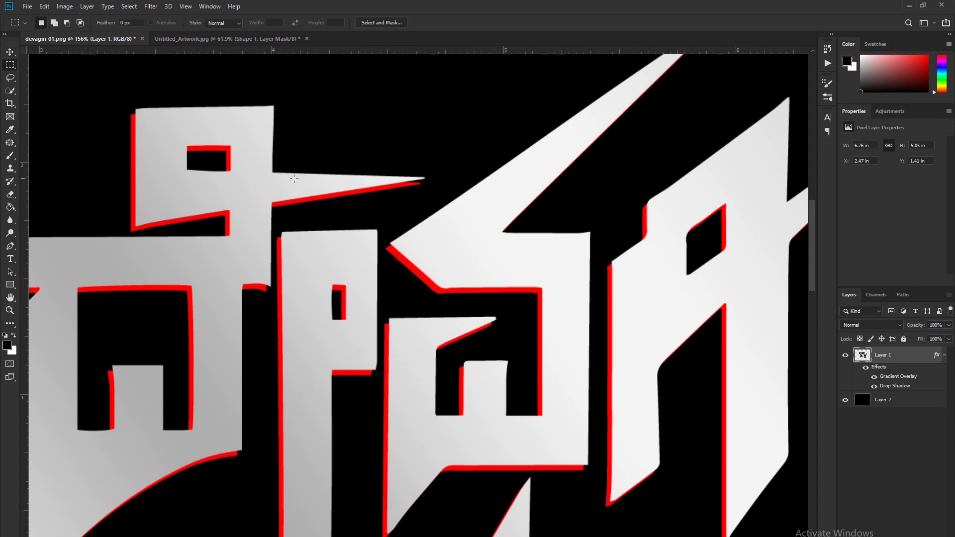
scroll(90, 141, "up", 2)
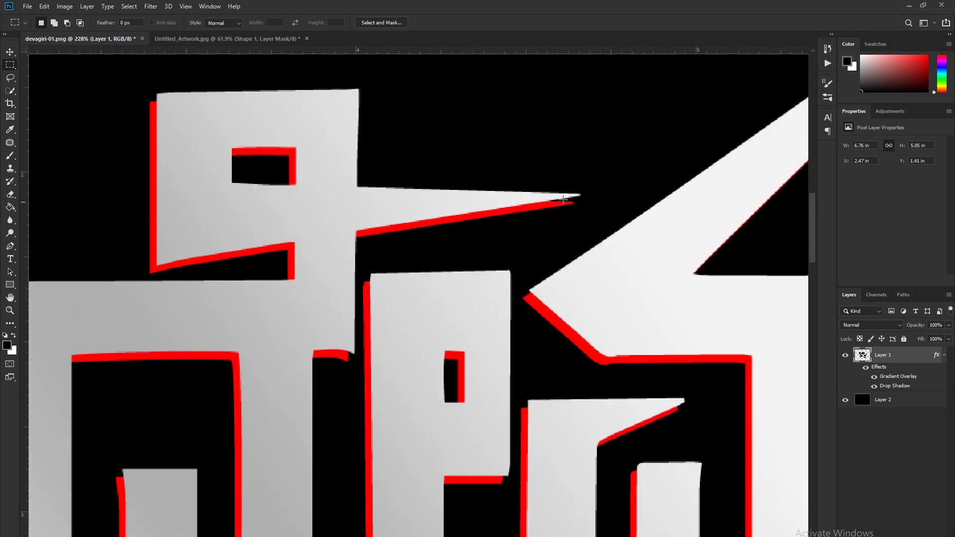
scroll(564, 199, "down", 5)
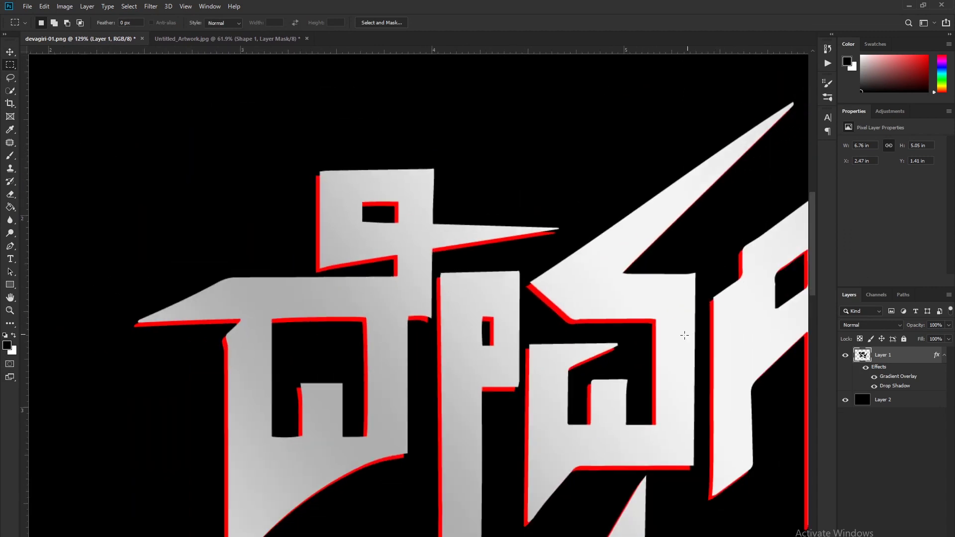
scroll(685, 335, "up", 1)
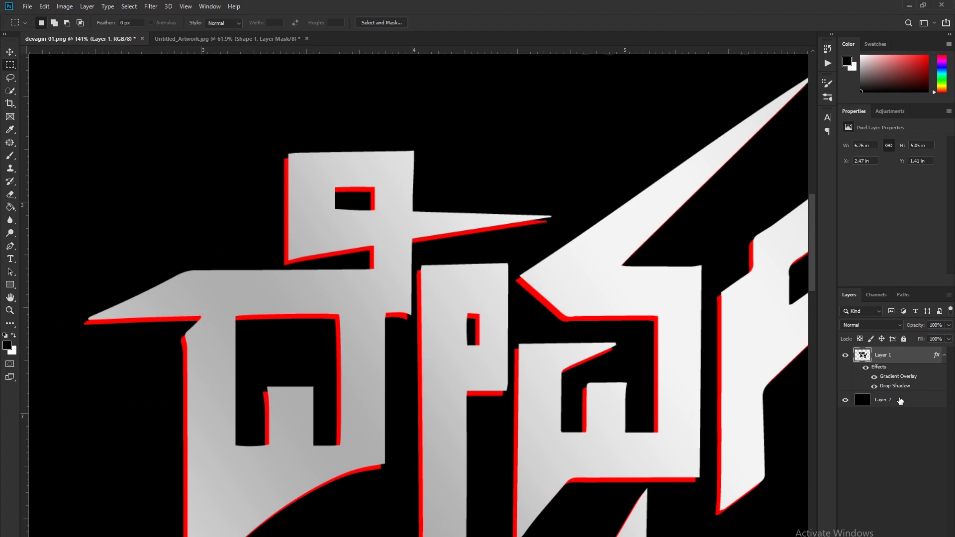
left_click(911, 401)
Step: Add a new Layer 3 and trace a closed Pen path around the sliver at the spike tip
key("ctrl+shift+alt+n")
scroll(488, 338, "up", 3)
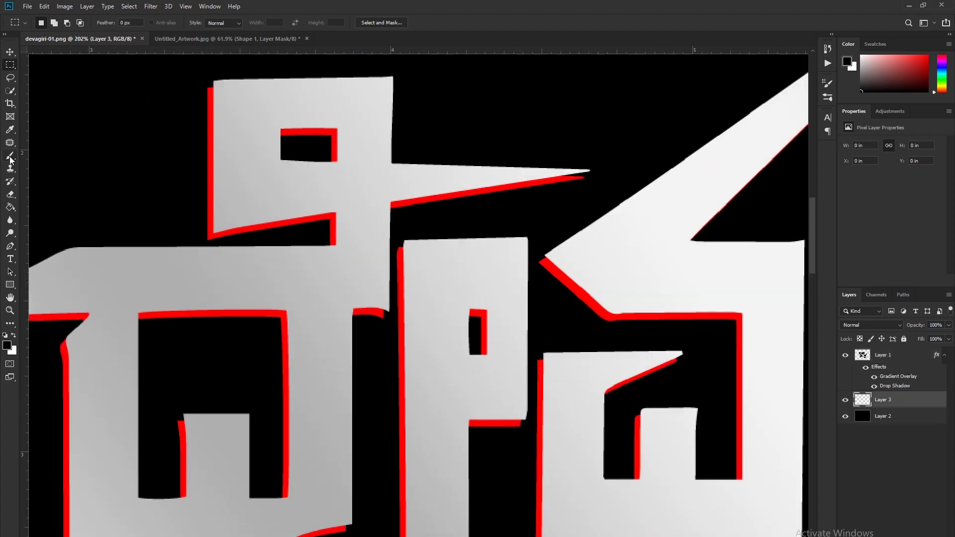
key("p")
left_click(50, 22)
left_click(47, 33)
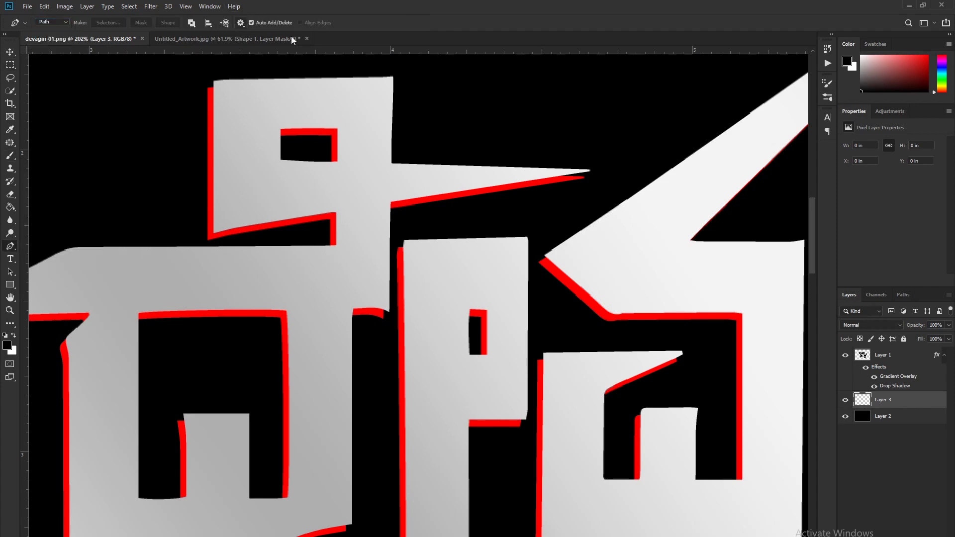
scroll(433, 246, "up", 4)
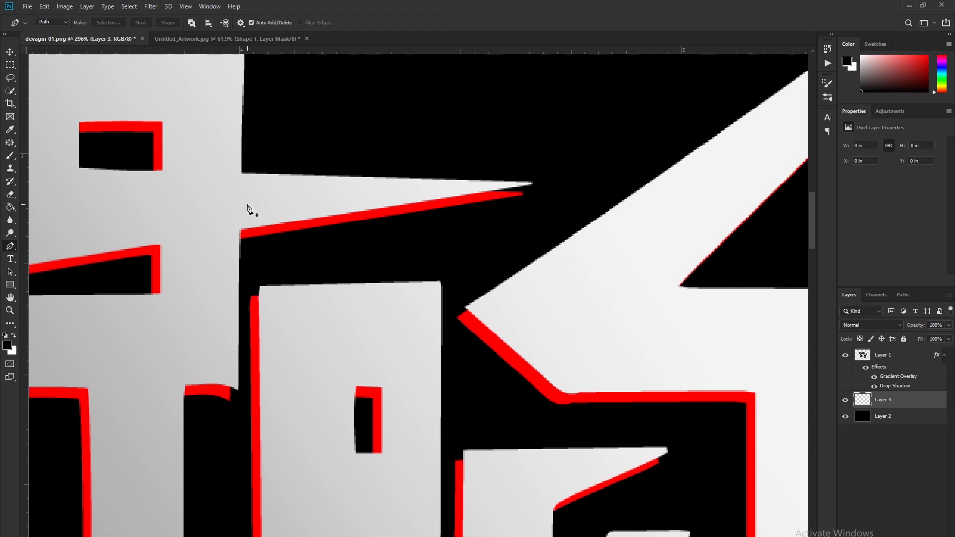
left_click(311, 196)
left_click_drag(533, 183, 513, 199)
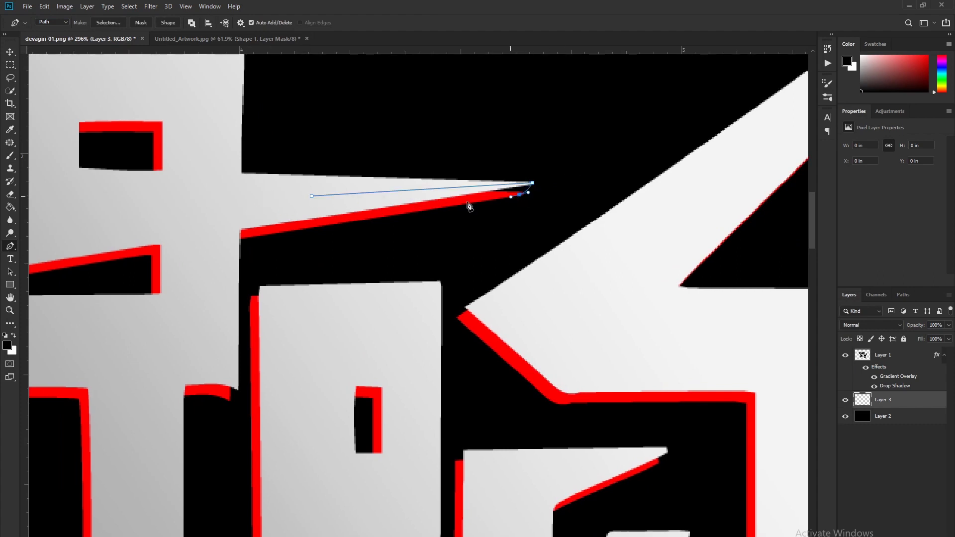
left_click(311, 196)
key("Escape")
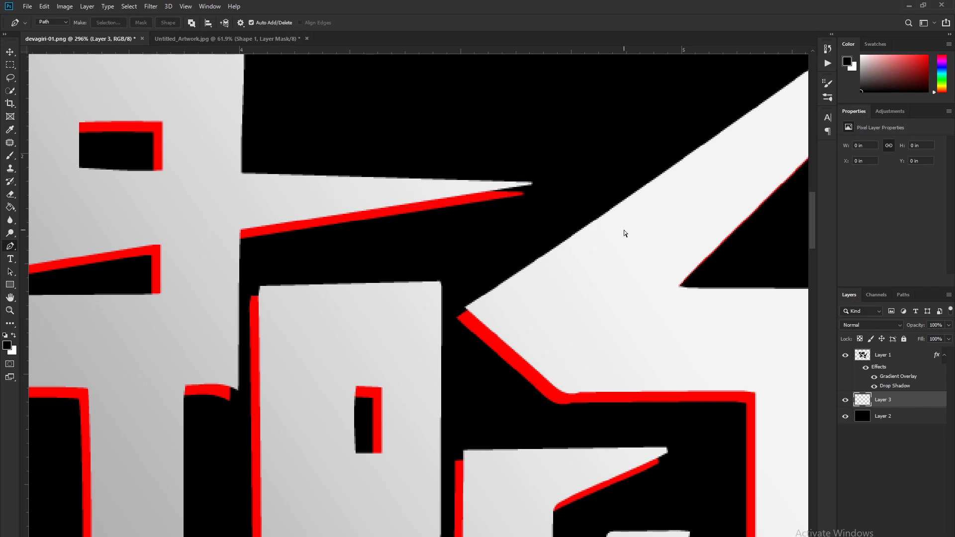
Step: Paint the spike-tip sliver with the sampled red using a smaller brush, then deselect
left_click(10, 156)
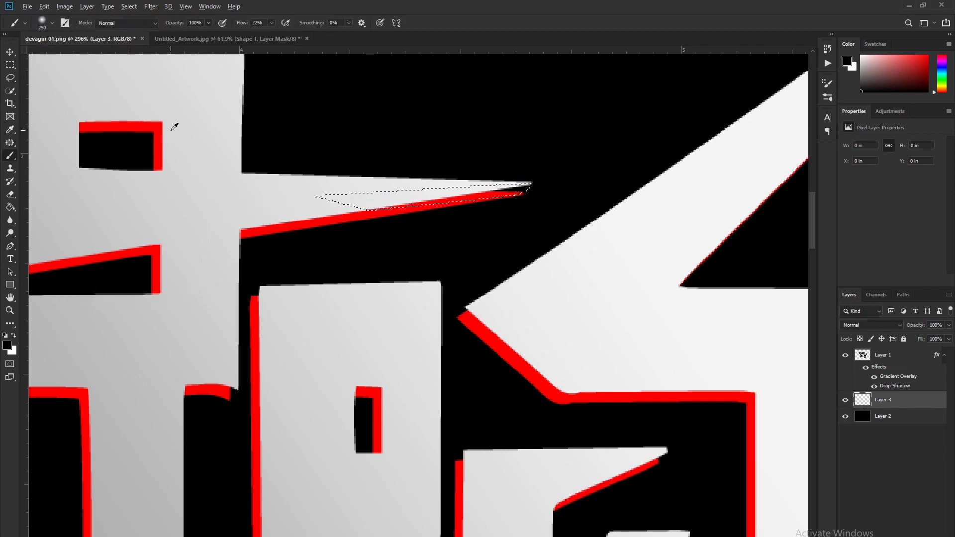
left_click(158, 121, "alt")
key("bracketleft")
key("bracketleft")
key("bracketleft")
key("bracketleft")
key("bracketleft")
key("bracketleft")
key("bracketleft")
key("bracketleft")
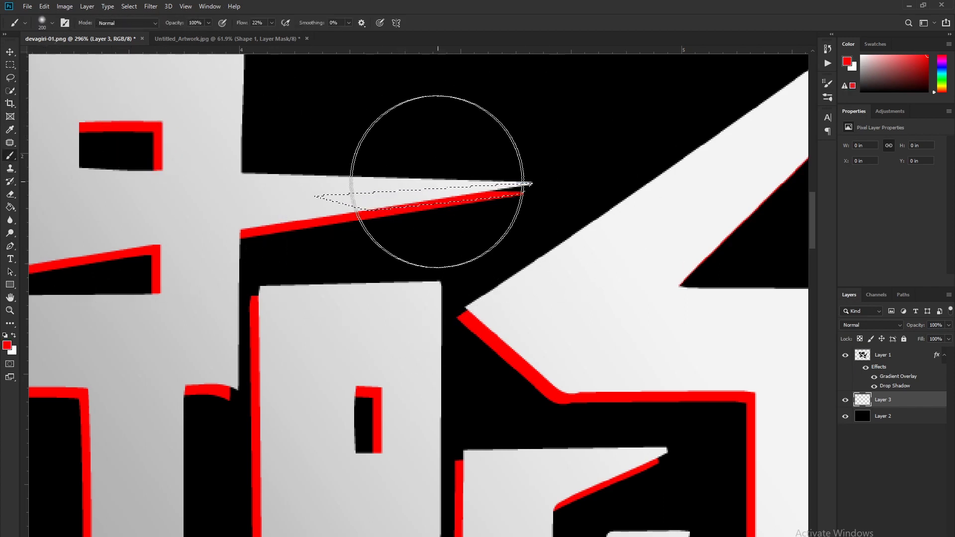
mouse_move(463, 187)
left_mouse_down()
mouse_move(373, 187)
mouse_move(497, 174)
left_mouse_up()
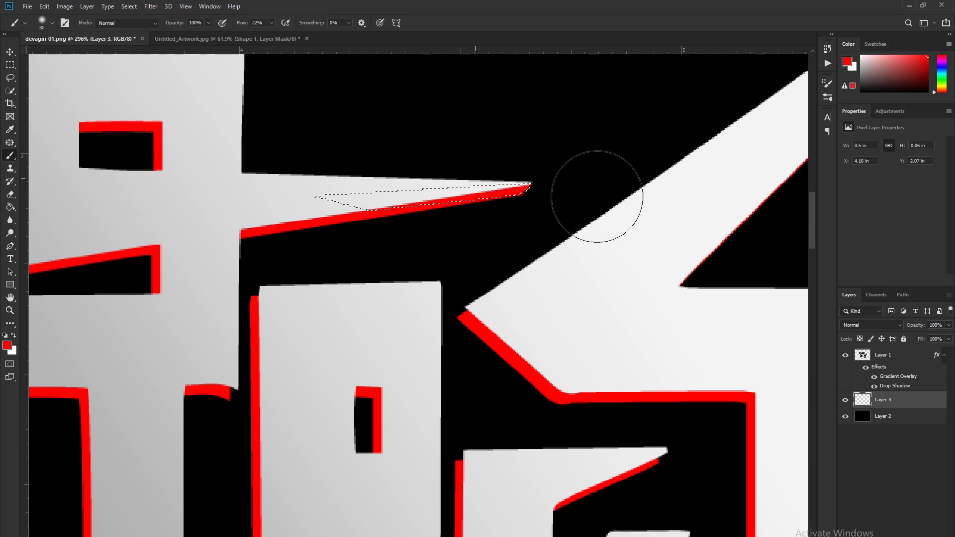
key("ctrl+d")
scroll(507, 231, "down", 3, "alt")
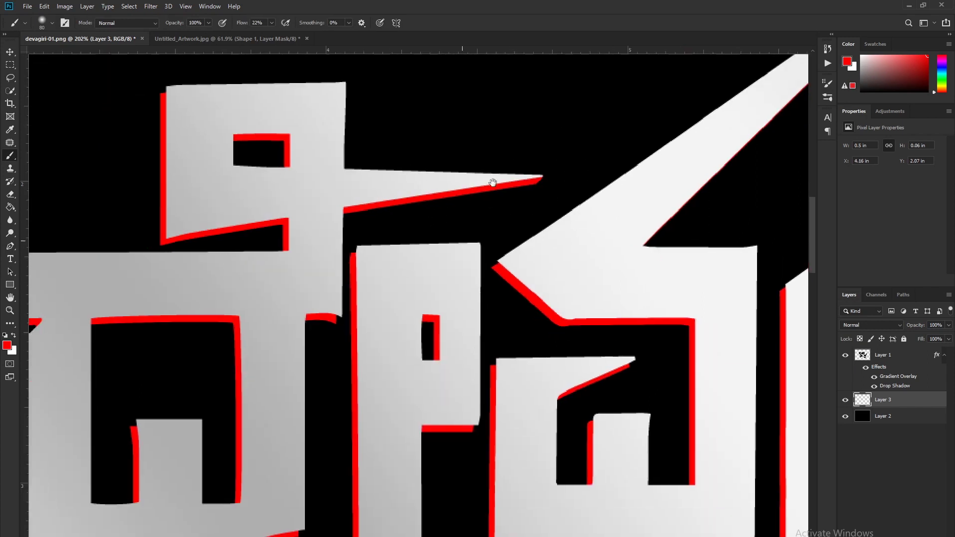
left_click_drag(494, 181, 536, 191)
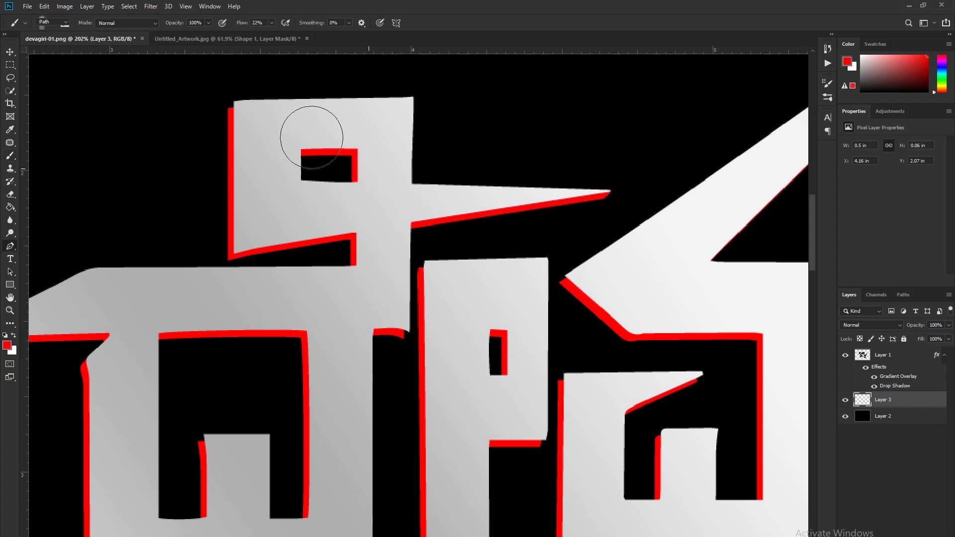
scroll(276, 126, "up", 2, "alt")
key("p")
Step: Outline the small gap at the first letter's top-left corner with the Pen
left_click(199, 100)
left_click(208, 87)
left_click(214, 95)
left_click(206, 112)
left_click(199, 100)
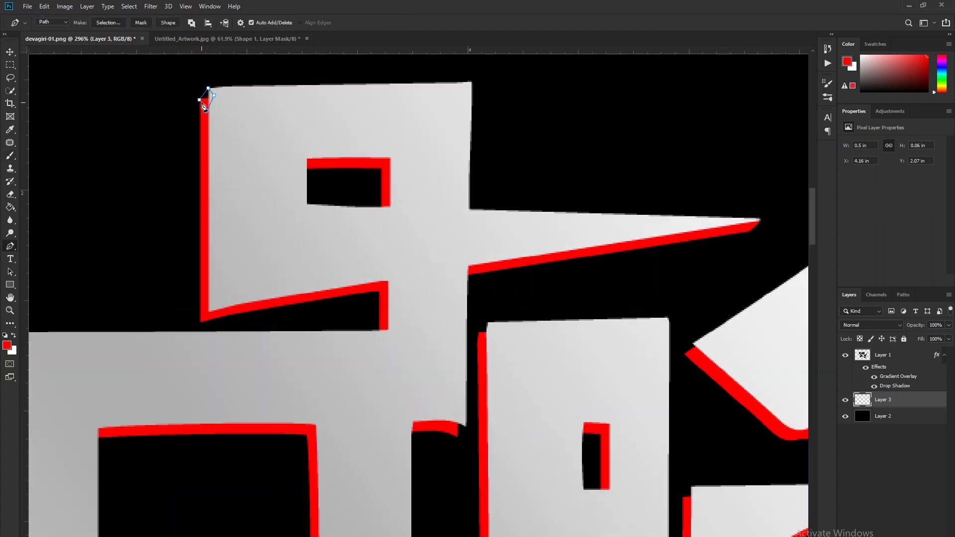
left_click_drag(306, 246, 369, 188)
left_click_drag(384, 282, 532, 284)
Step: Outline the next letter-corner gap and the red shadow's left tip, then load them as a selection
left_click(545, 270)
left_click(521, 270)
left_click(535, 265)
left_click(546, 270)
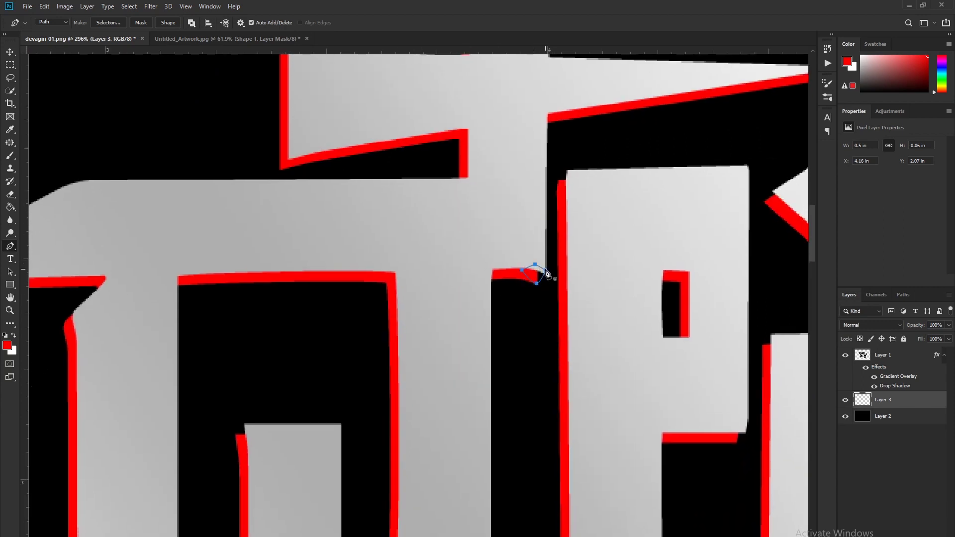
scroll(537, 273, "left", 5)
scroll(537, 273, "down", 2)
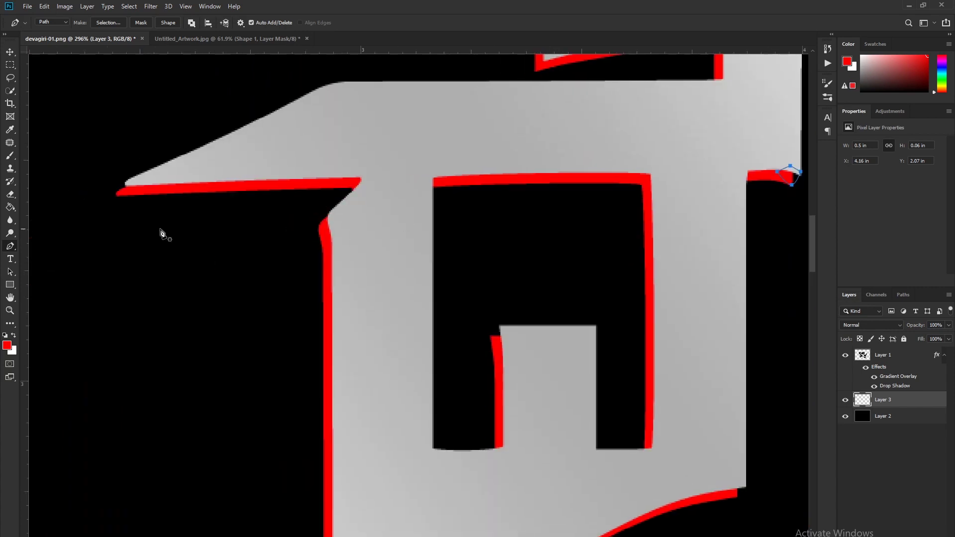
left_click(115, 195)
left_click_drag(134, 178, 156, 168)
left_click(115, 195)
key("ctrl+Return")
Step: Set the Brush flow to 100% and bring the left part of the lettering into view
left_click(10, 156)
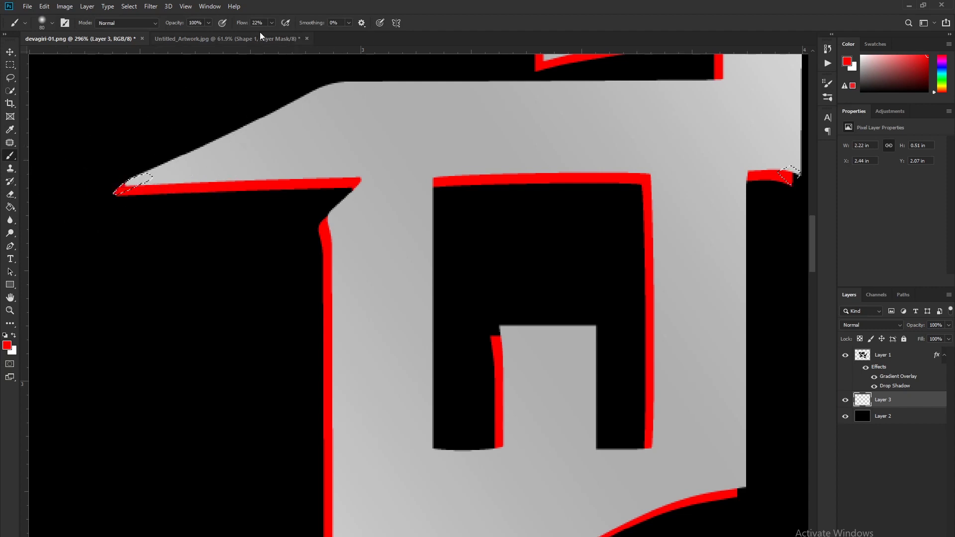
left_click_drag(243, 23, 278, 23)
scroll(64, 213, "right", 5)
scroll(63, 213, "up", 2)
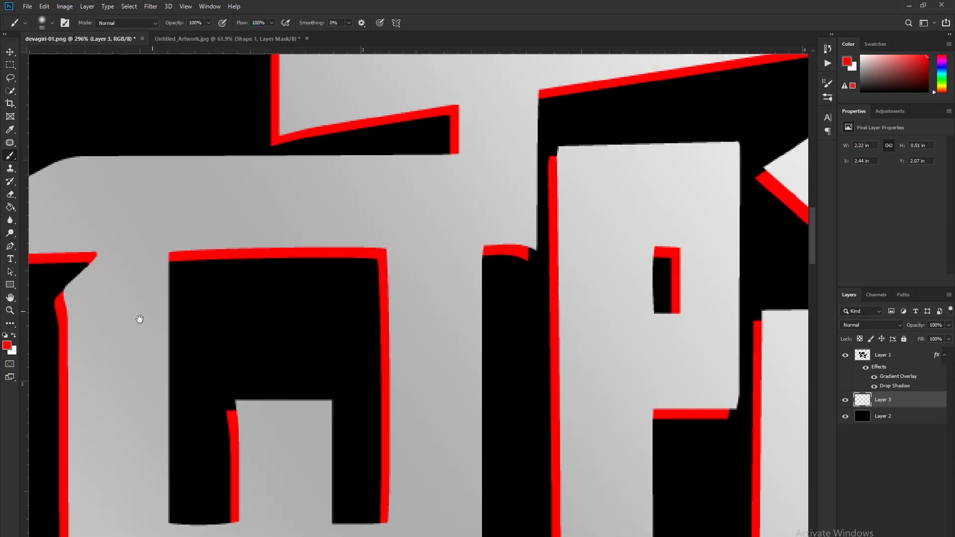
left_click_drag(499, 230, 442, 454)
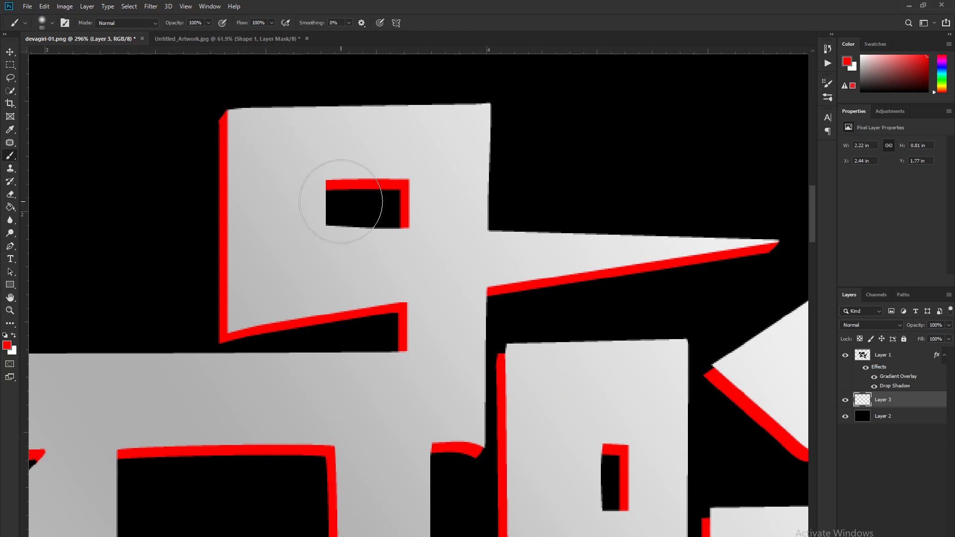
scroll(412, 335, "down", 5)
scroll(524, 343, "up", 3)
Step: Outline the first letter's inner notch gap, paint it red, and deselect
key("p")
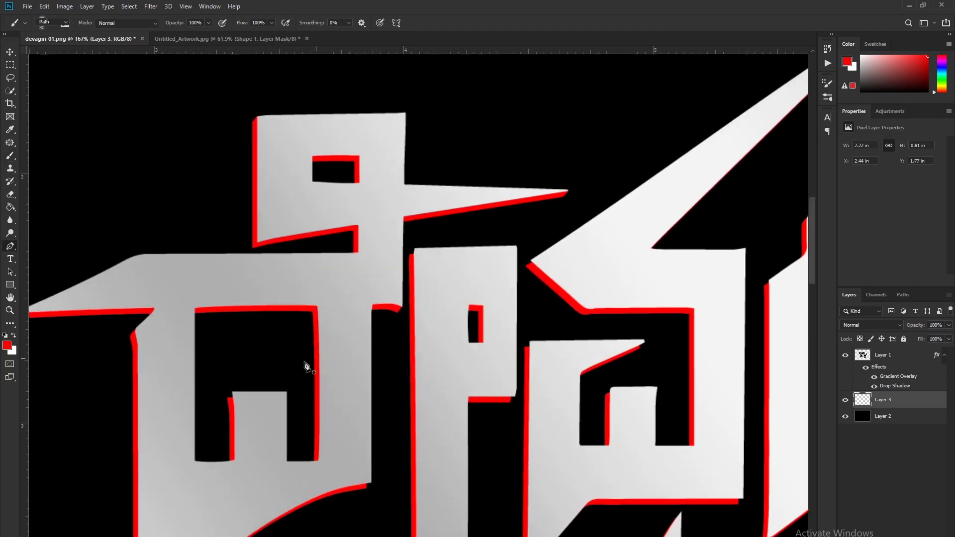
left_click_drag(305, 367, 473, 184)
scroll(319, 131, "up", 1)
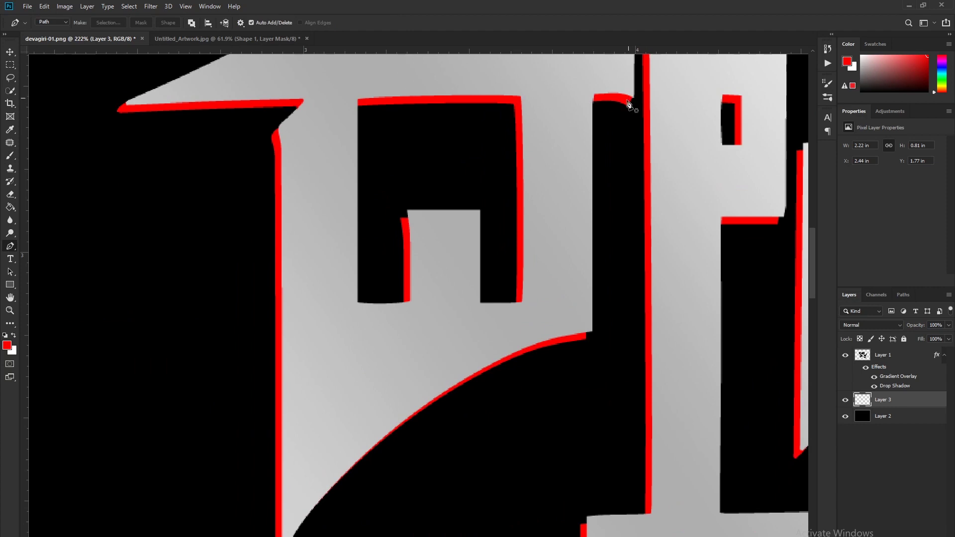
scroll(401, 203, "up", 3)
scroll(408, 228, "up", 1)
left_click(400, 222)
left_click(411, 209)
left_click(429, 247)
left_click_drag(417, 253, 410, 246)
key("ctrl+Return")
key("b")
left_click_drag(426, 224, 324, 239)
key("ctrl+d")
Step: Outline the gap where the curve meets the stem and paint it red
scroll(481, 211, "down", 3)
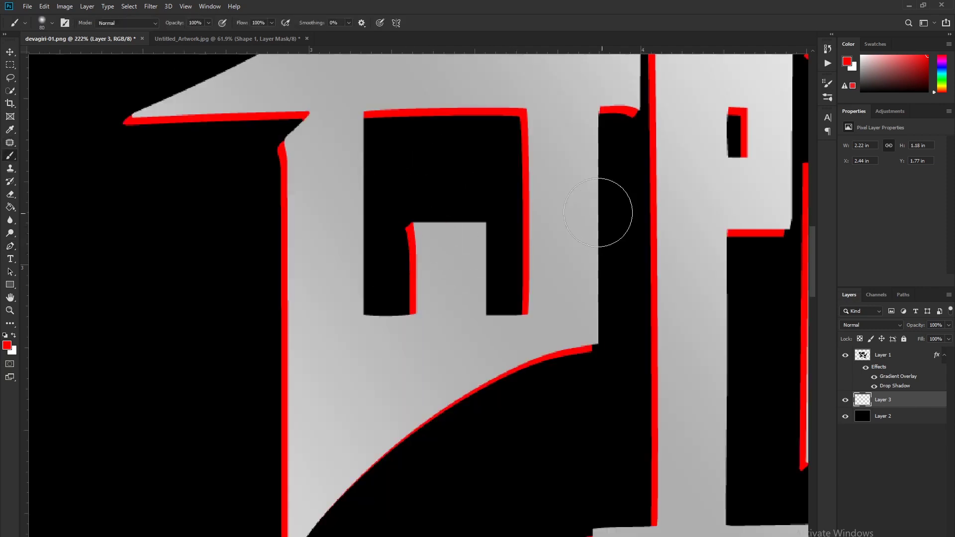
key("p")
scroll(599, 348, "up", 3)
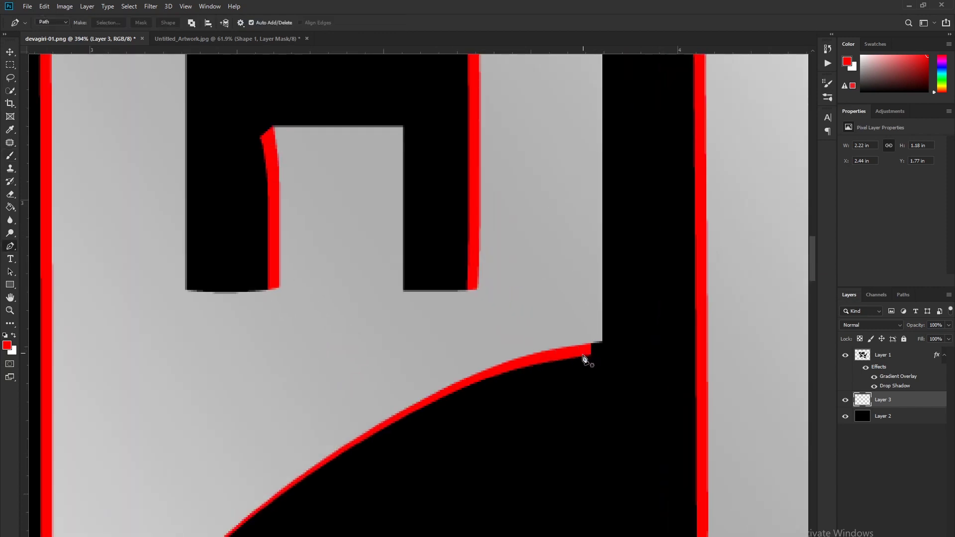
left_click(577, 356)
left_click_drag(601, 356, 606, 354)
left_click(601, 305)
left_click(563, 317)
left_click(560, 333)
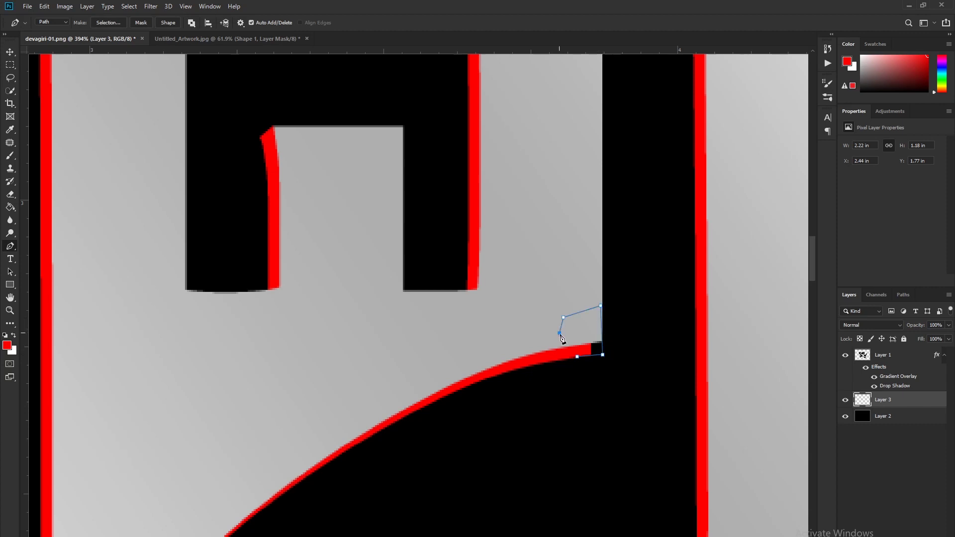
left_click(577, 357)
key("ctrl+Return")
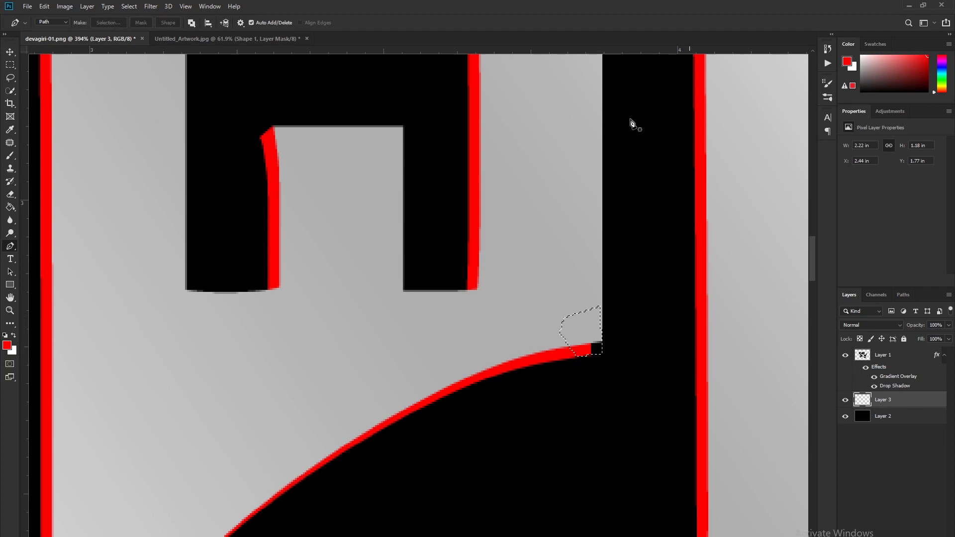
left_click(10, 156)
left_click_drag(550, 340, 607, 341)
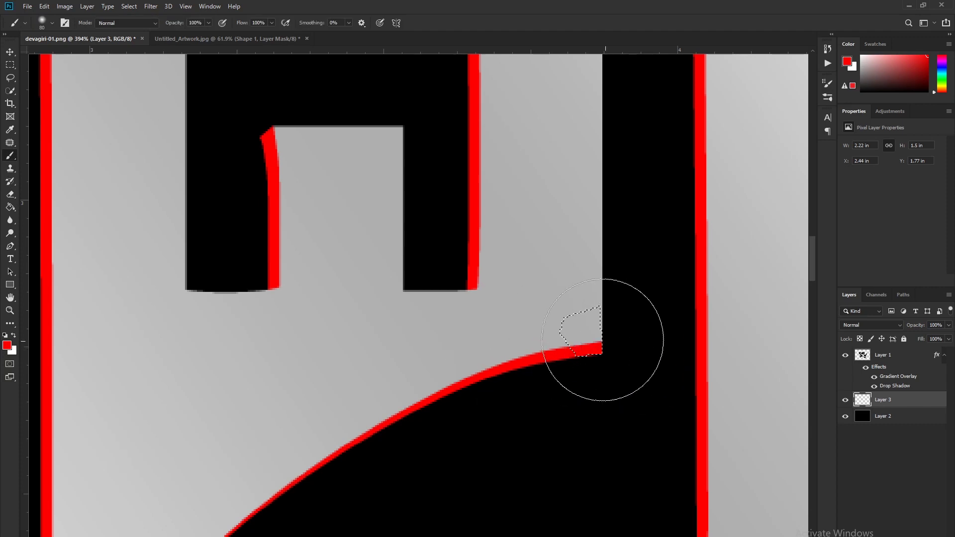
Step: Zoom out and pan across the lettering to check the red shadow runs unbroken
scroll(418, 294, "down", 2)
scroll(330, 300, "down", 3)
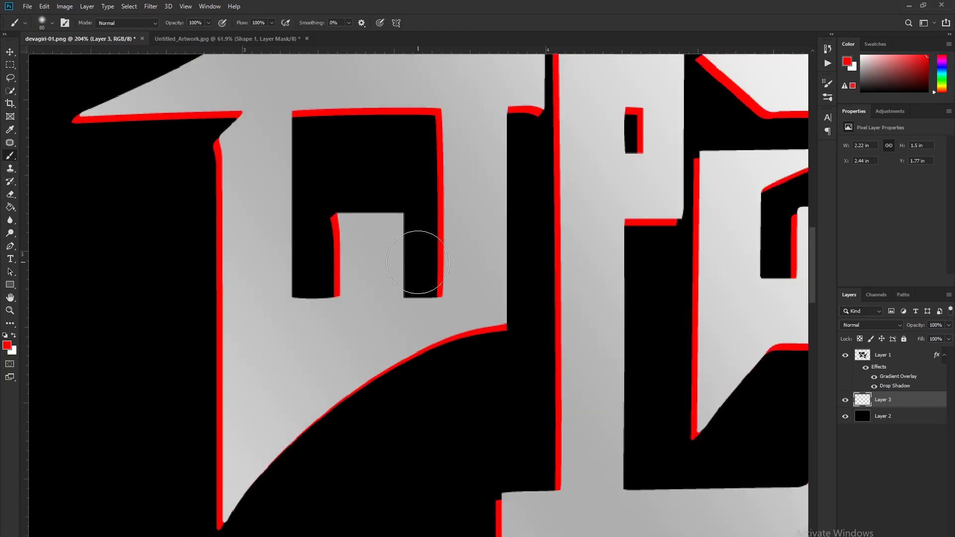
scroll(541, 162, "up", 1)
left_click_drag(533, 231, 454, 241)
key("m")
scroll(455, 155, "down", 1)
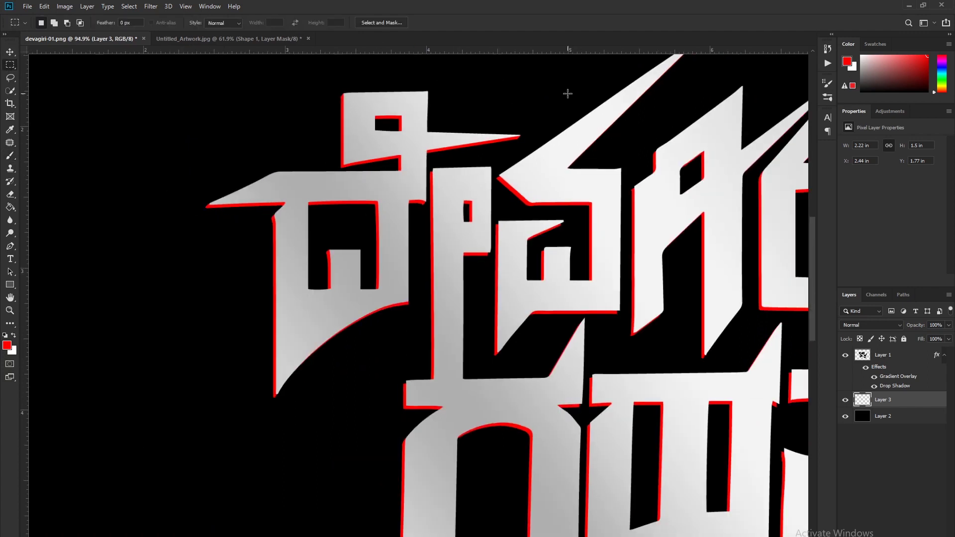
scroll(667, 302, "down", 1)
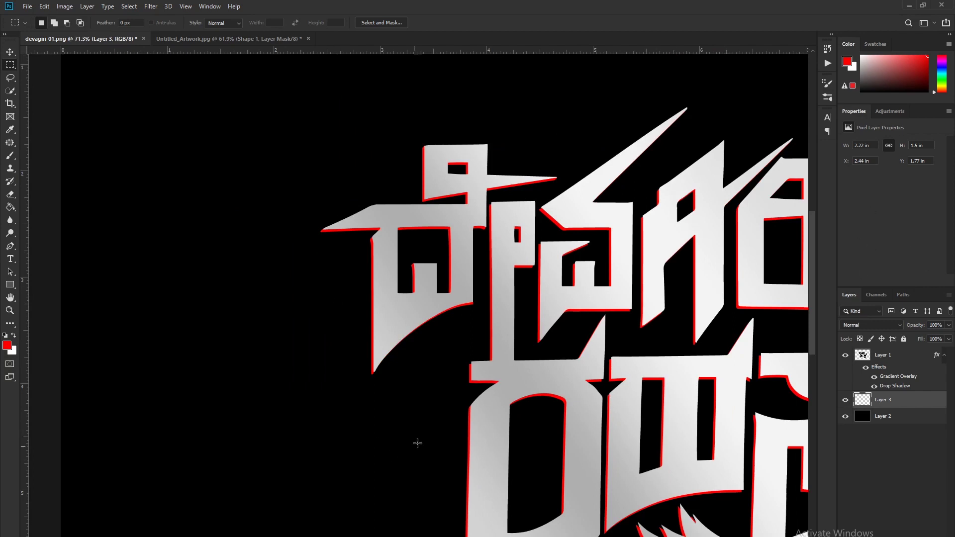
scroll(252, 307, "right", 5)
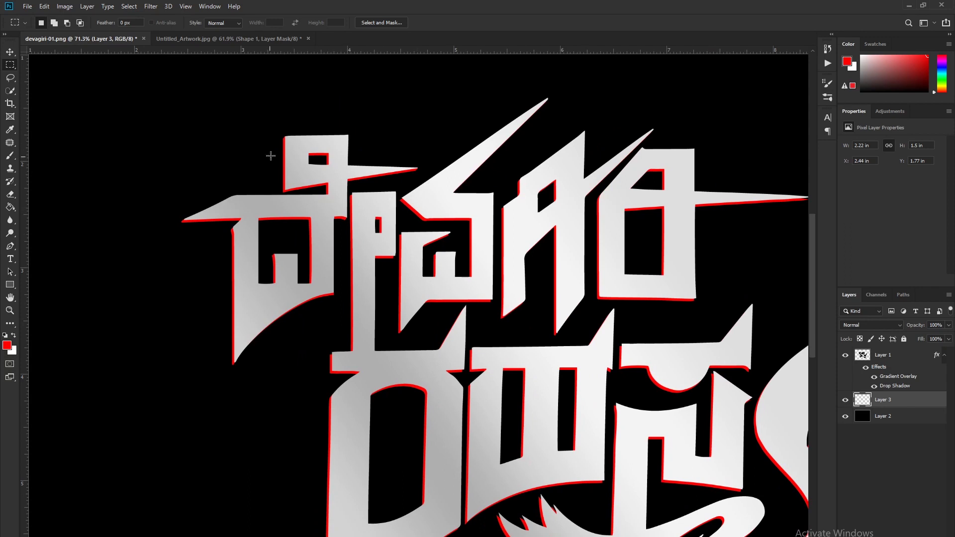
scroll(356, 202, "up", 1)
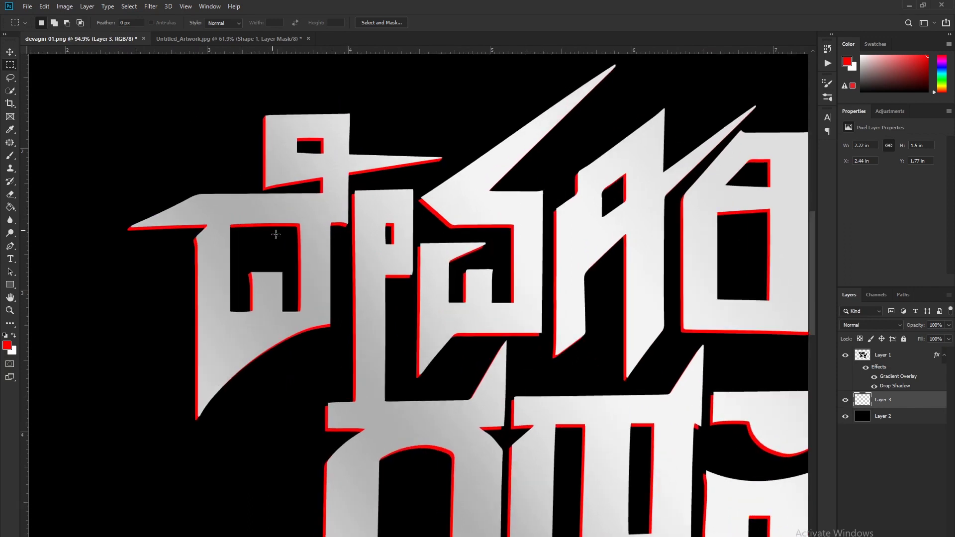
scroll(270, 230, "down", 1)
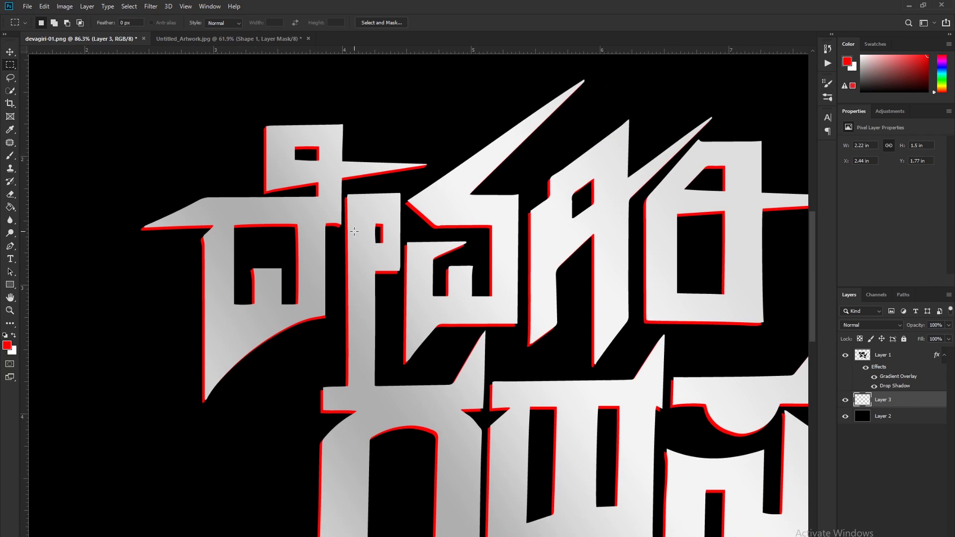
scroll(348, 231, "down", 5)
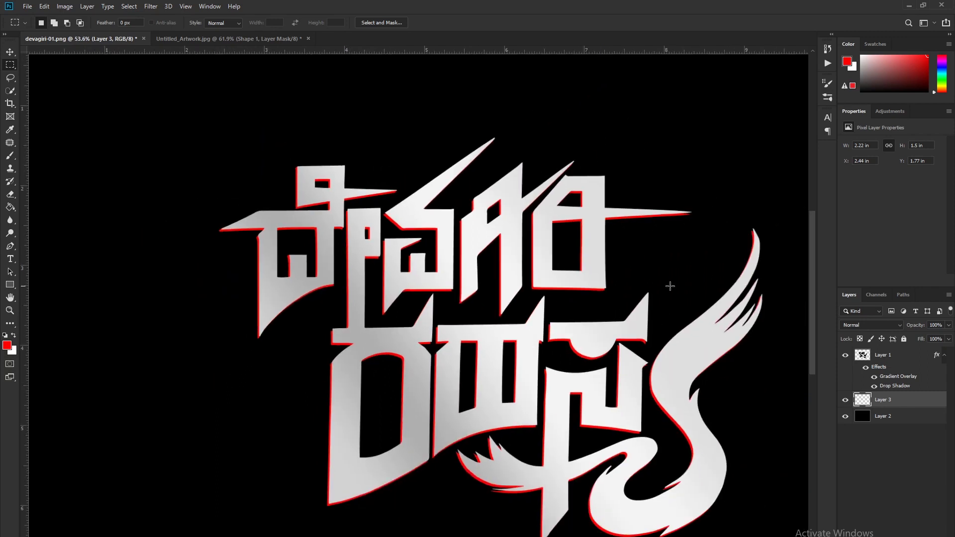
scroll(499, 255, "down", 2)
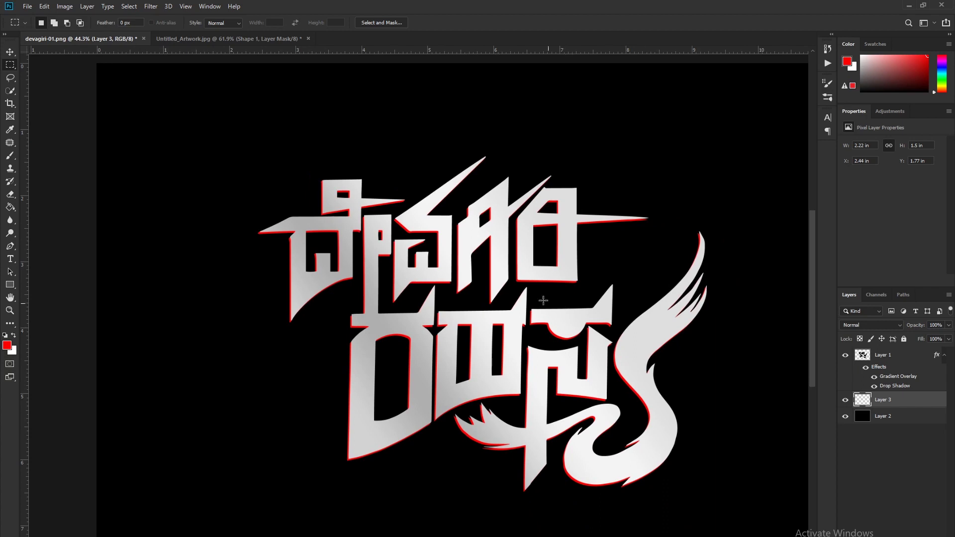
scroll(567, 312, "up", 2)
left_click_drag(591, 334, 555, 321)
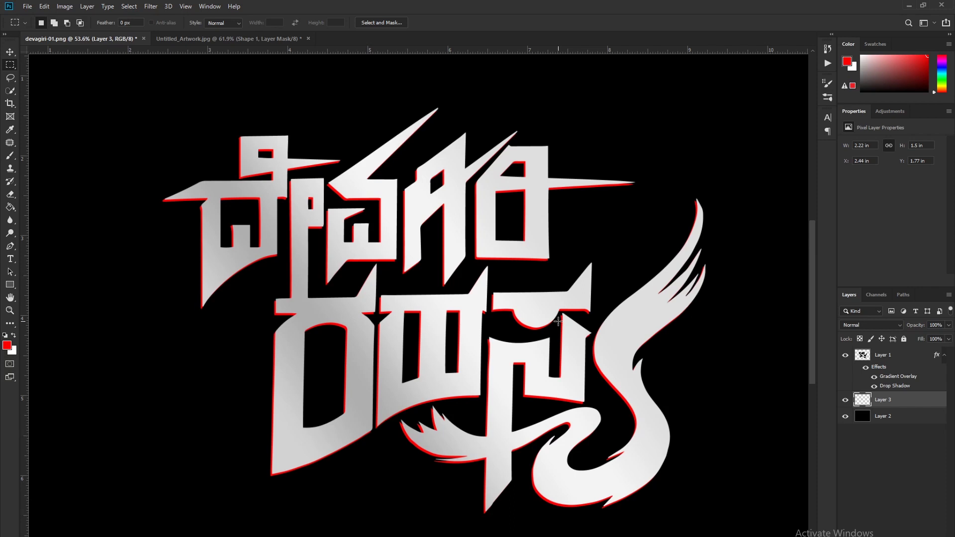
scroll(532, 261, "up", 2)
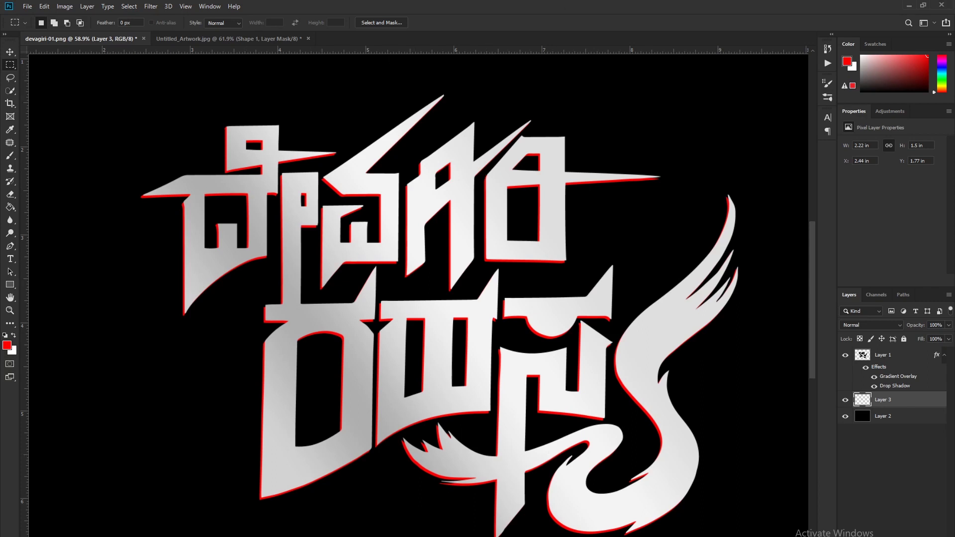
key("ctrl+o")
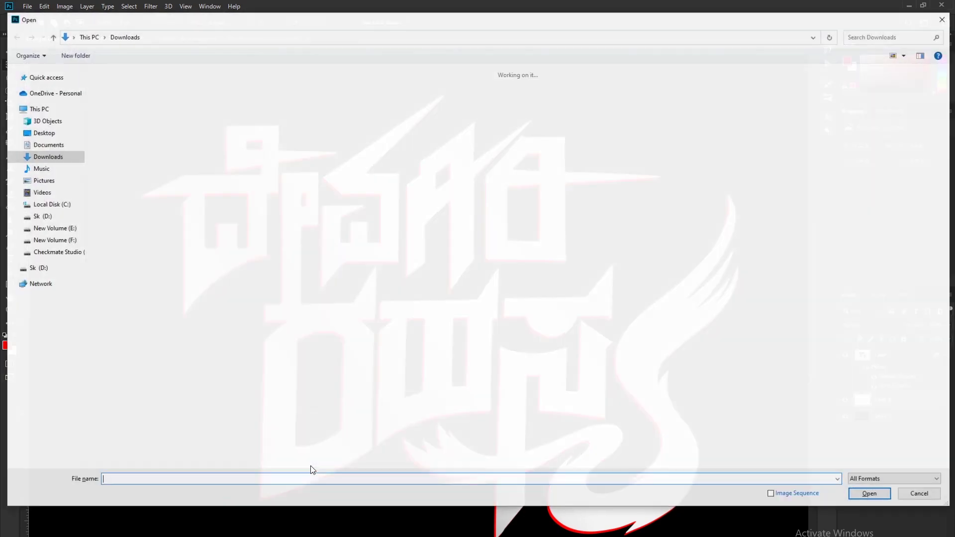
Step: Open the grey grunge texture and blood-splatter image together from F:\BG & Textures
left_click(55, 244)
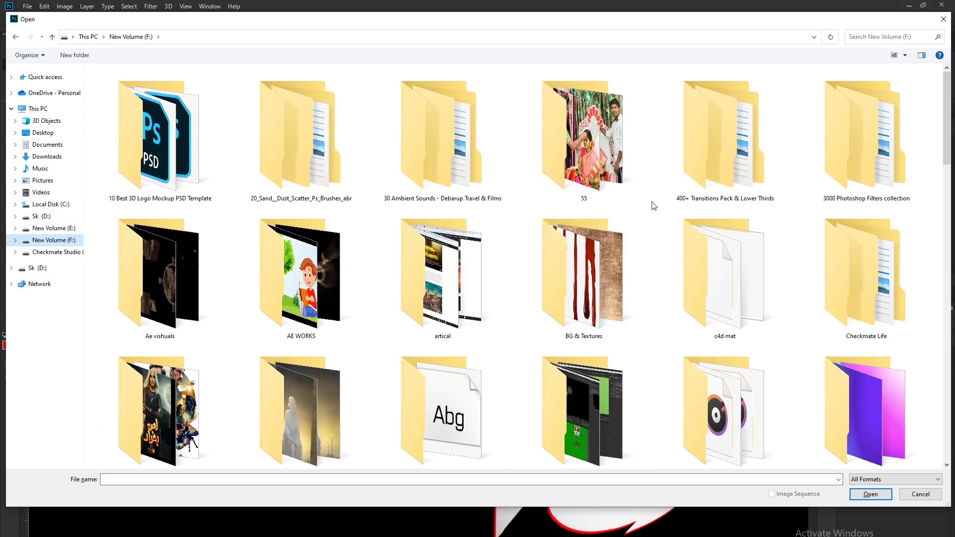
left_click(605, 266)
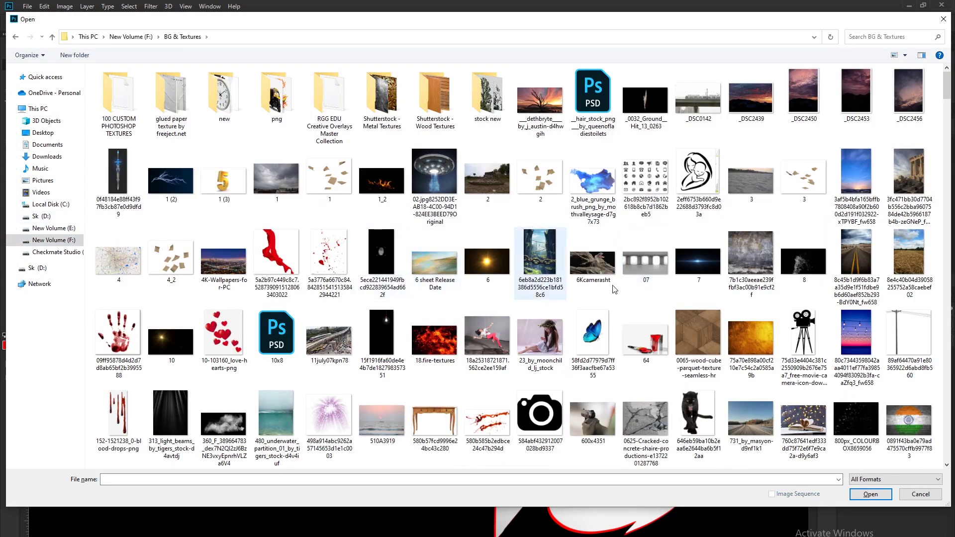
left_click(756, 264)
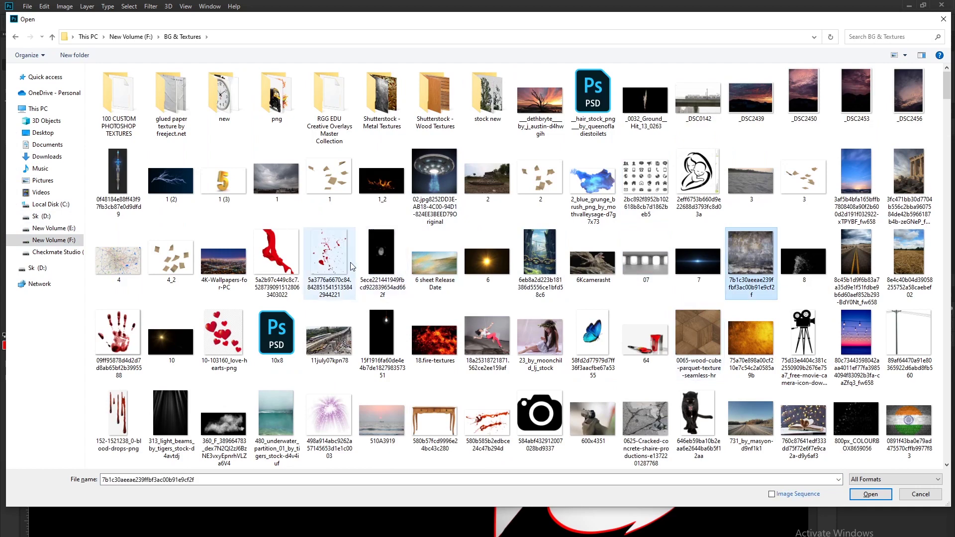
left_click(331, 264, "ctrl")
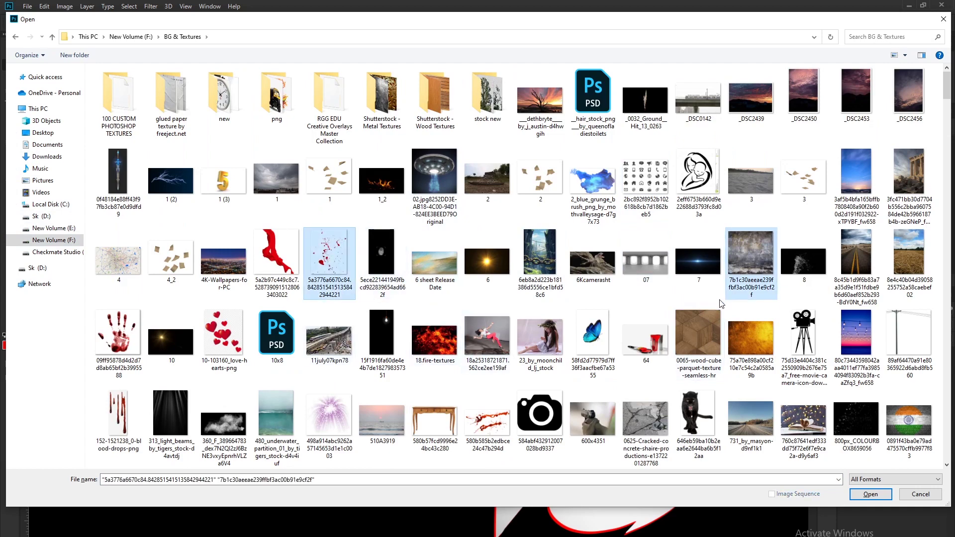
scroll(656, 315, "down", 3)
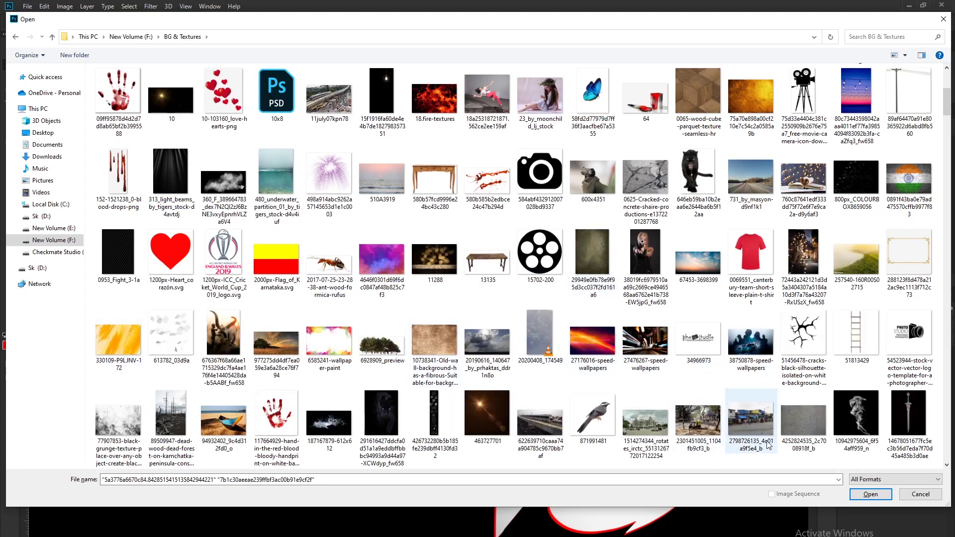
left_click(871, 494)
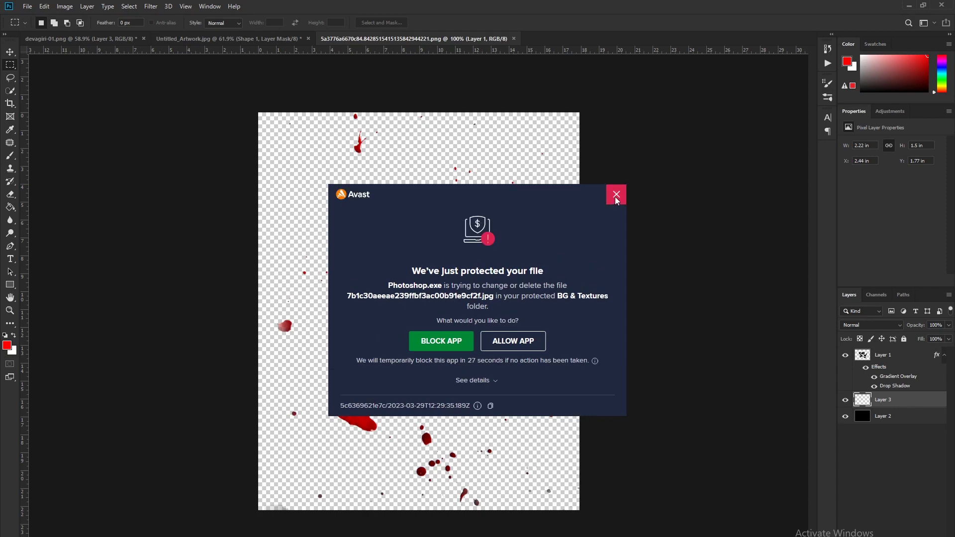
Step: Close the Avast popup and select all of the grunge texture JPG with Ctrl+A
left_click(617, 197)
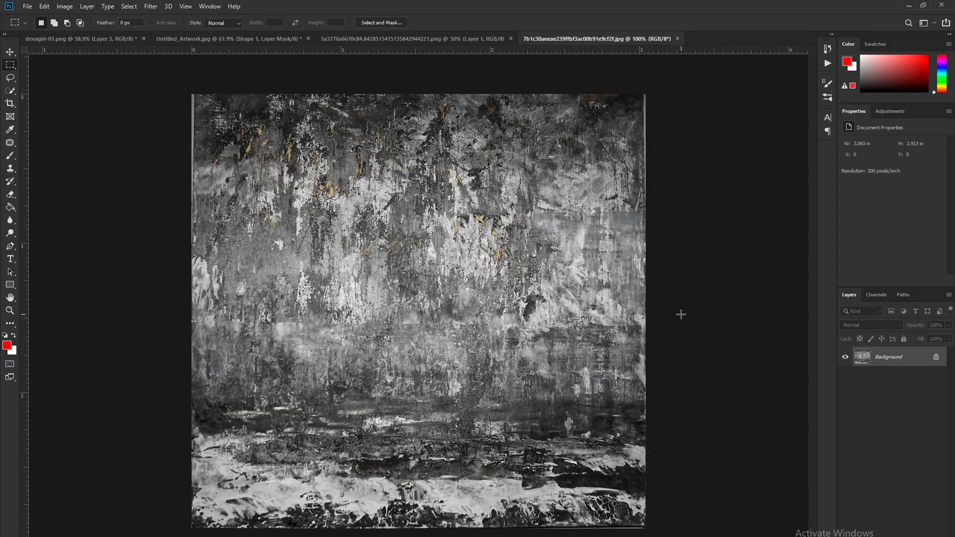
key("ctrl+a")
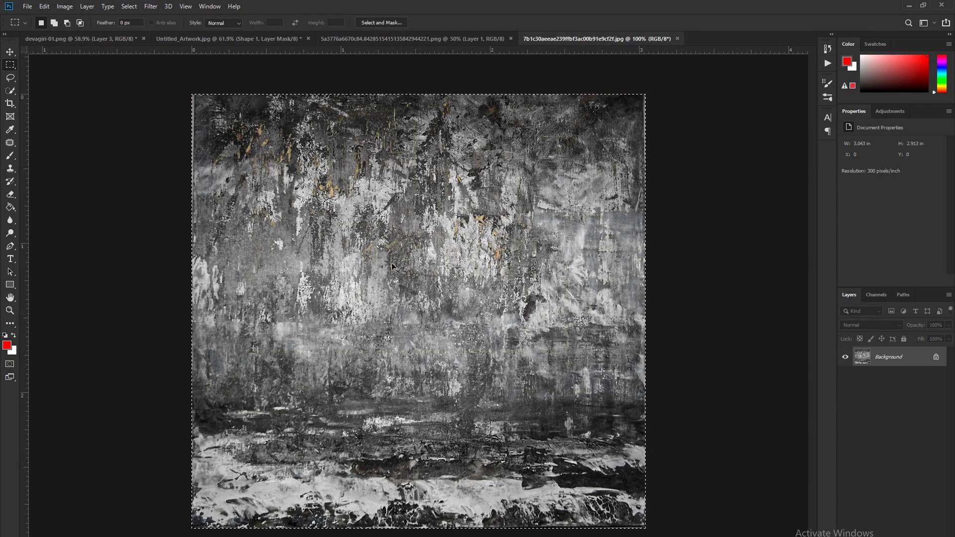
Step: Paste the grunge texture as Layer 4 above Layer 1, clip it to the lettering, and hide the Gradient Overlay
left_click(91, 42)
left_click(909, 358)
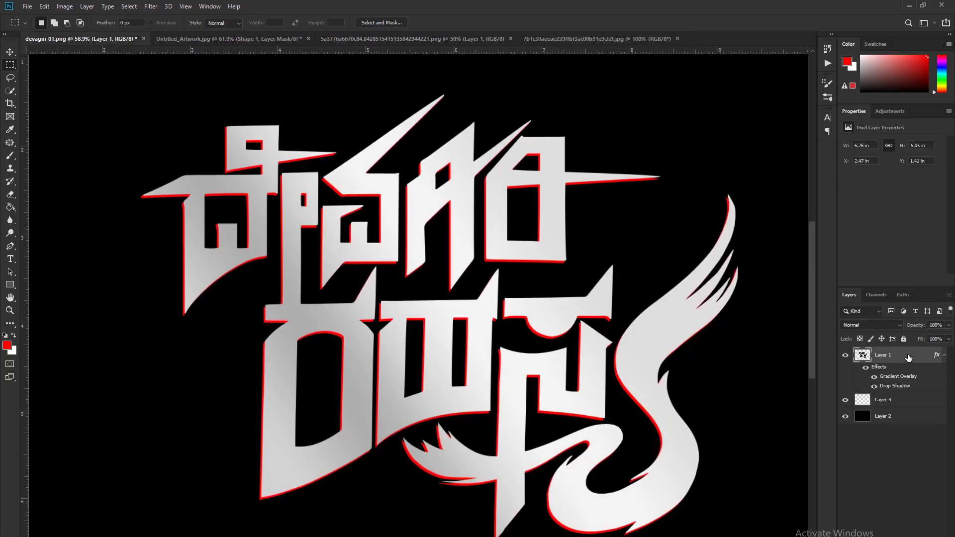
key("ctrl+shift+alt+n")
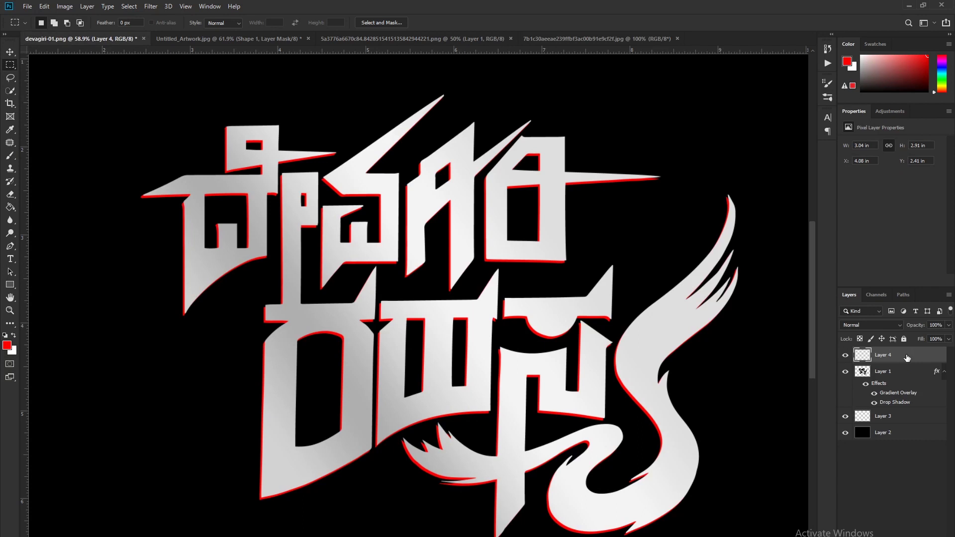
key("ctrl+v")
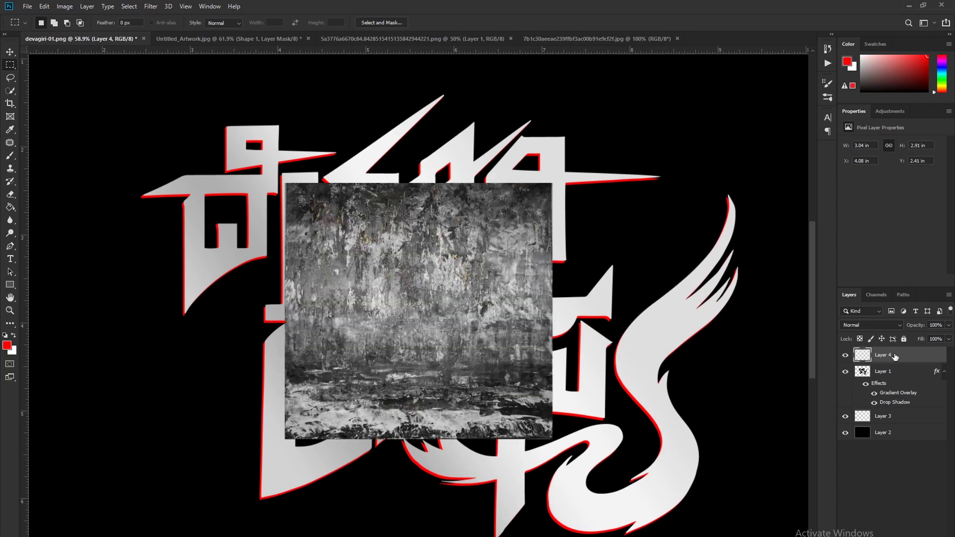
right_click(895, 356)
left_click(784, 348)
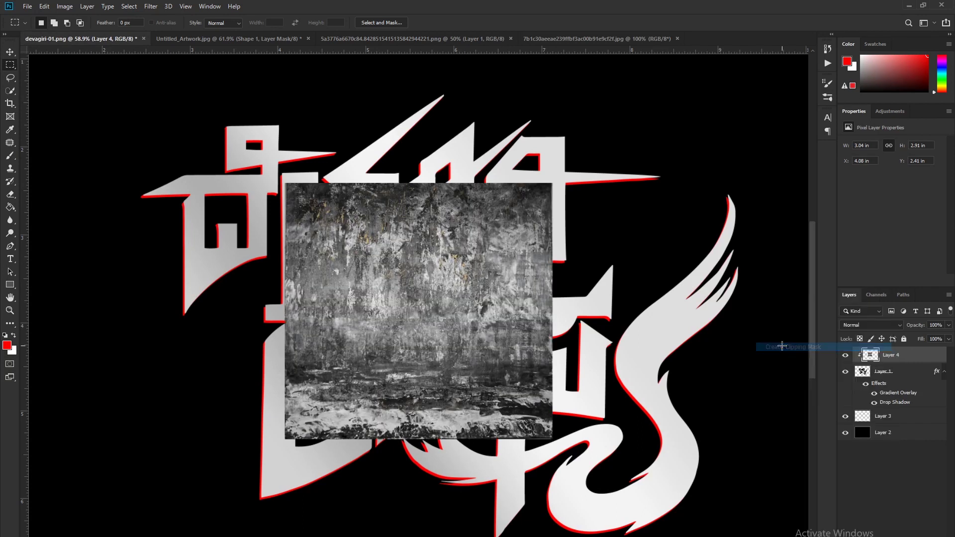
left_click(874, 393)
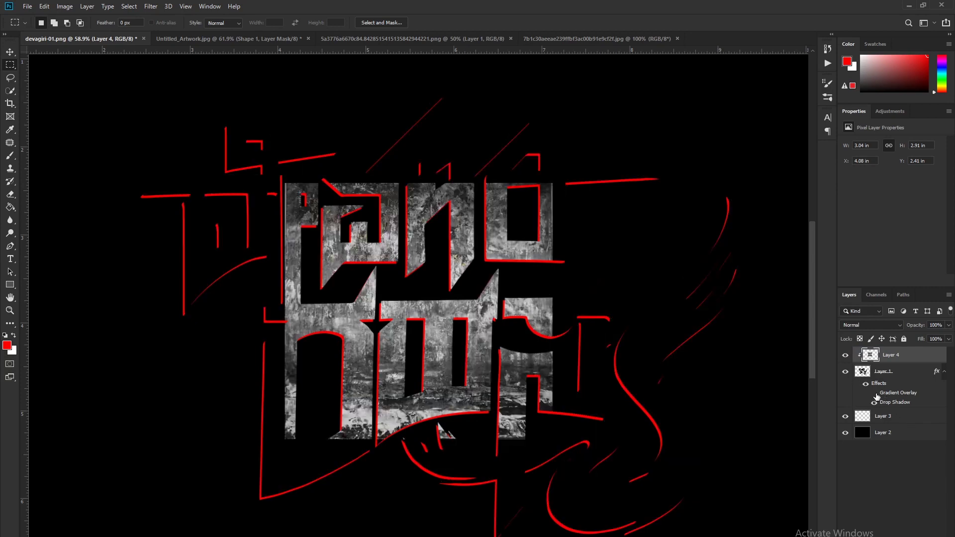
Step: Move the texture up-left and scale it up about 196% so it covers all the letters
left_click(10, 52)
scroll(372, 263, "down", 2)
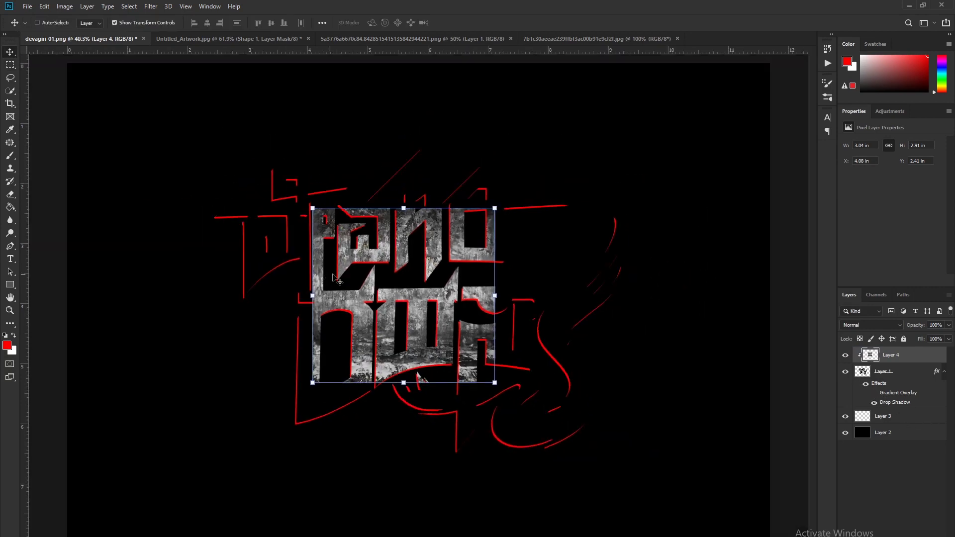
left_click_drag(352, 278, 252, 239)
key("ctrl+t")
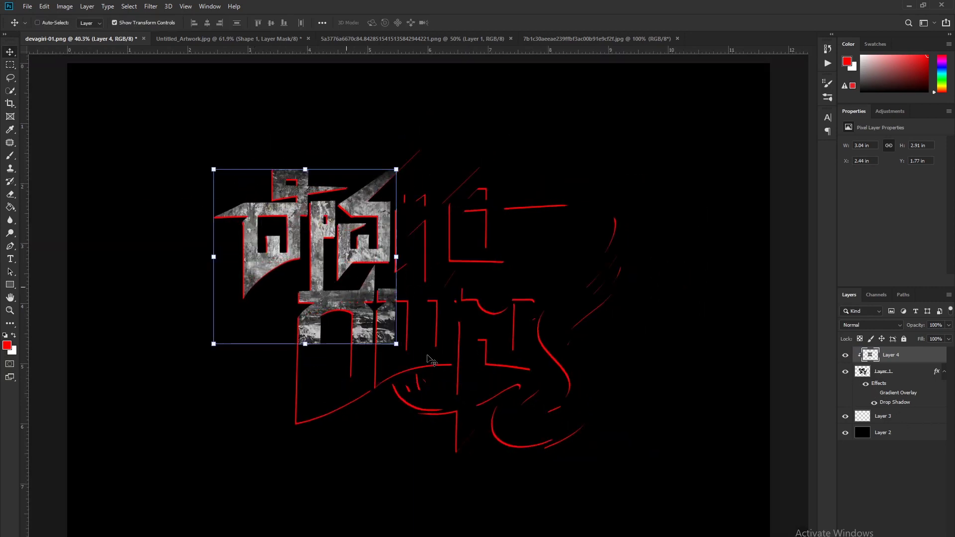
left_click_drag(477, 406, 723, 536)
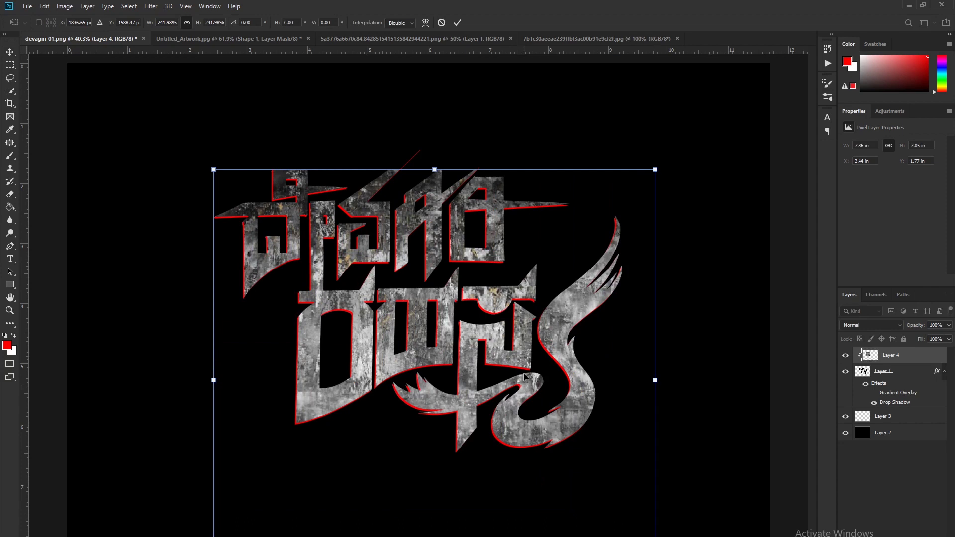
left_click_drag(519, 362, 519, 358)
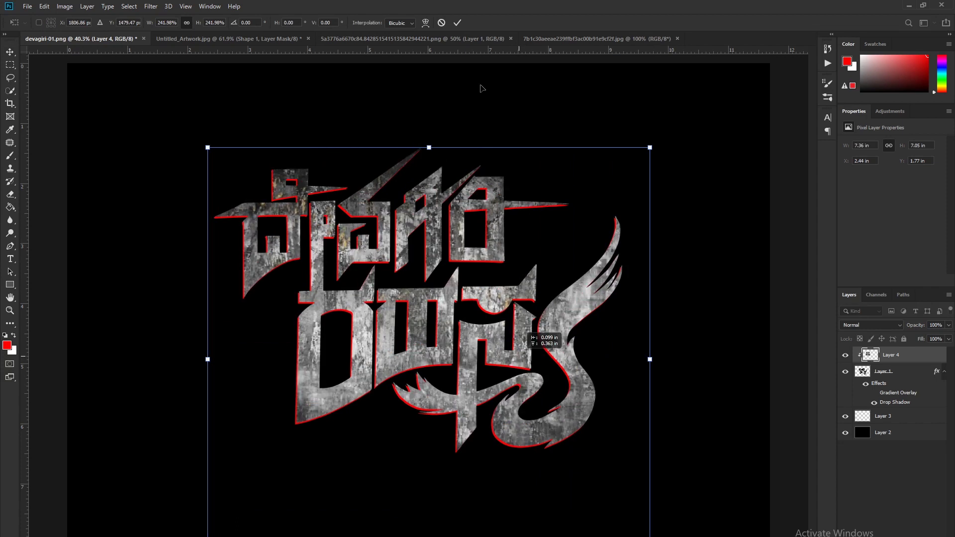
key("shift+Up")
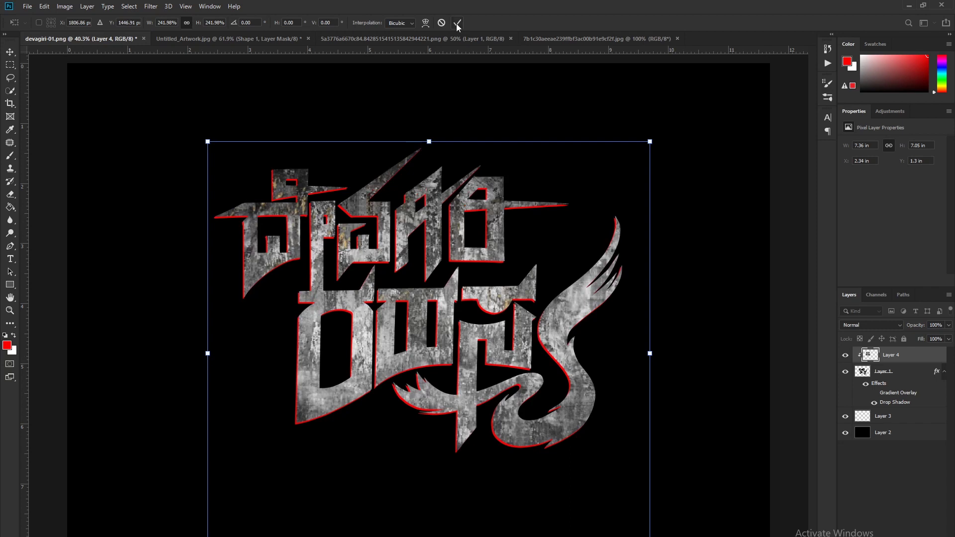
left_click(457, 25)
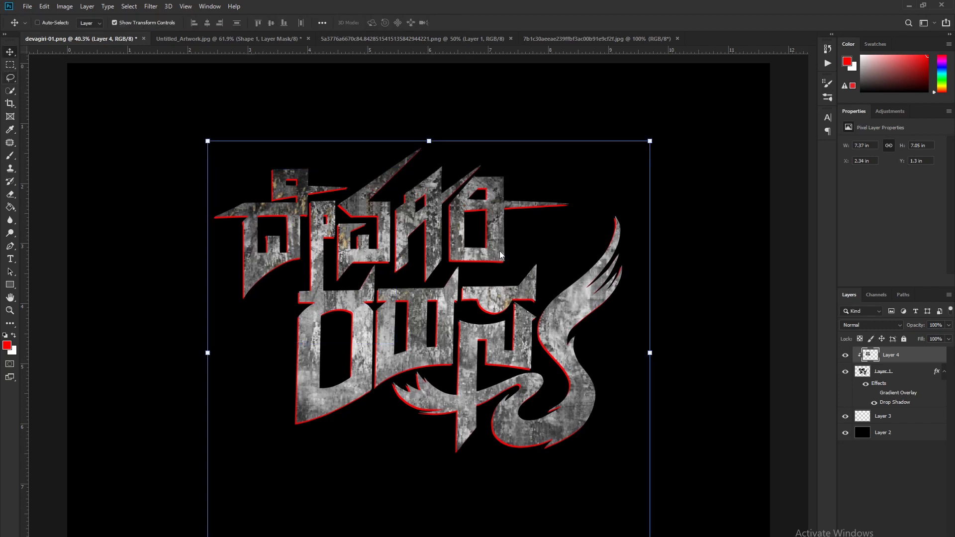
left_click(10, 65)
scroll(562, 211, "up", 1)
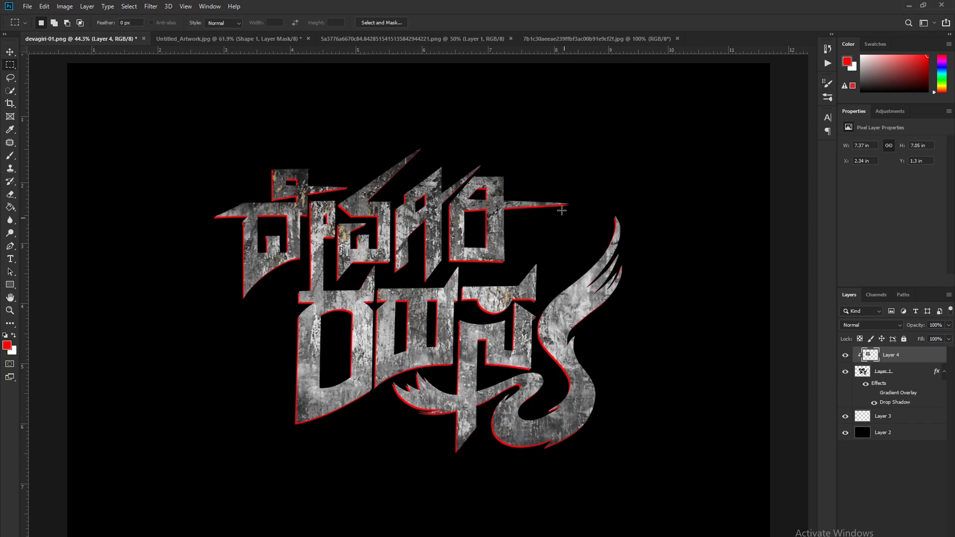
Step: Set Layer 4 to 100% opacity and add a clipped Curves layer raising the black point to Output 85
left_click(949, 325)
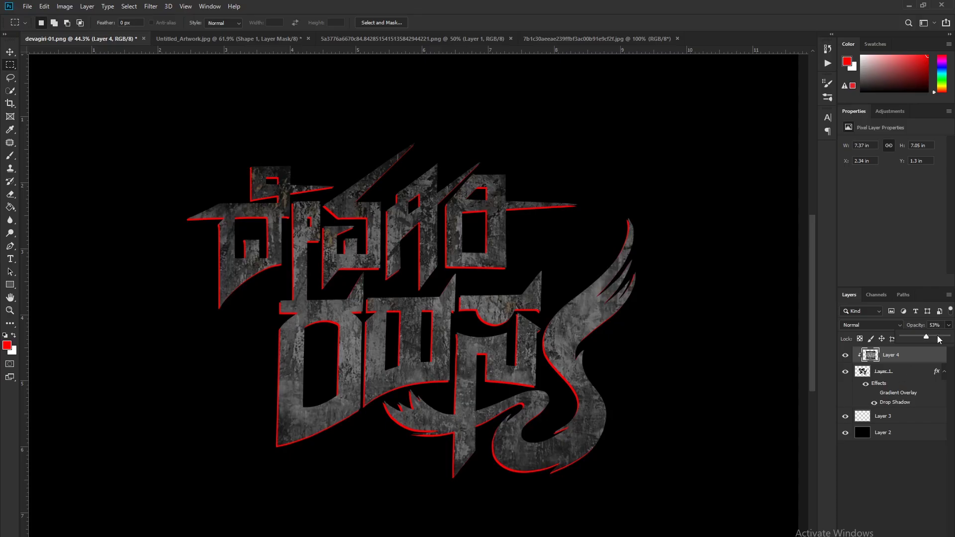
left_click_drag(939, 338, 950, 338)
left_click(903, 531)
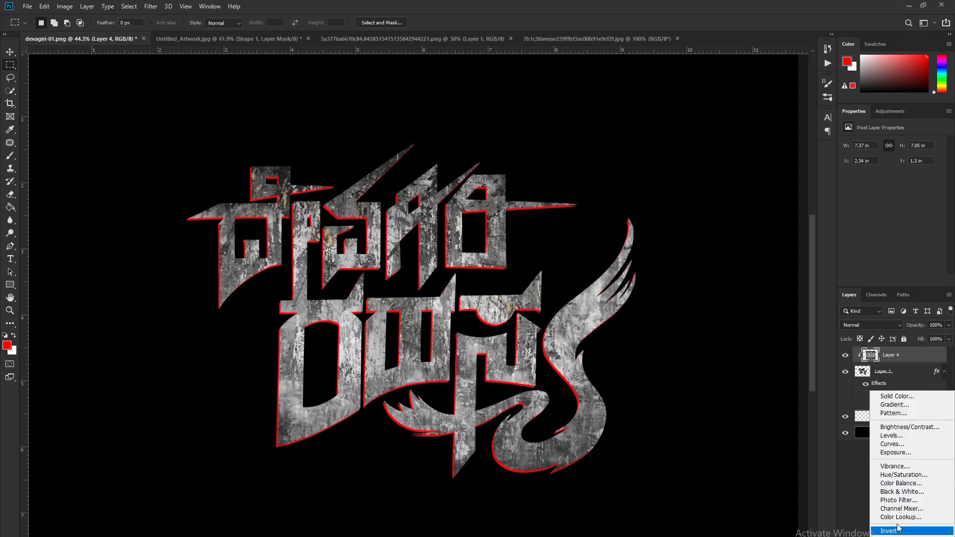
left_click(898, 444)
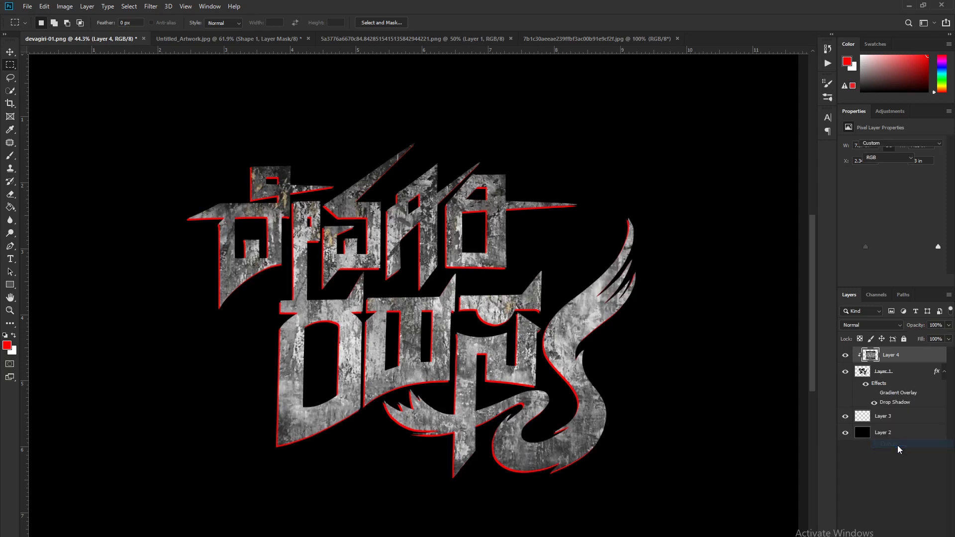
left_click(878, 281)
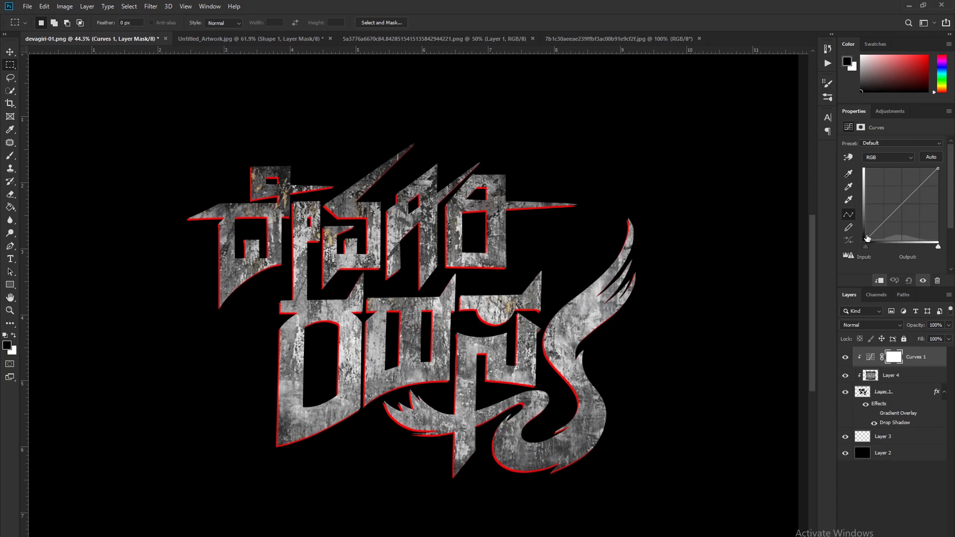
left_click_drag(866, 238, 851, 215)
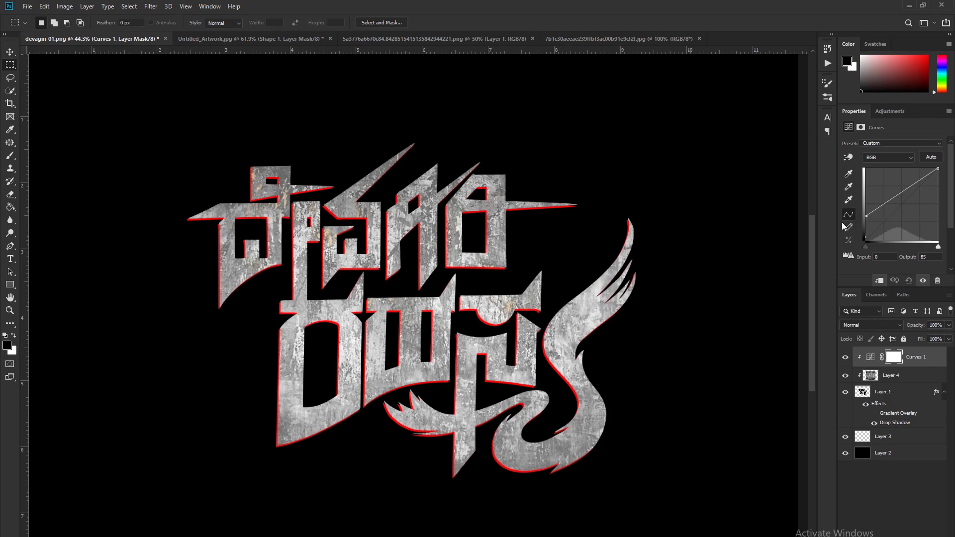
scroll(413, 271, "down", 1)
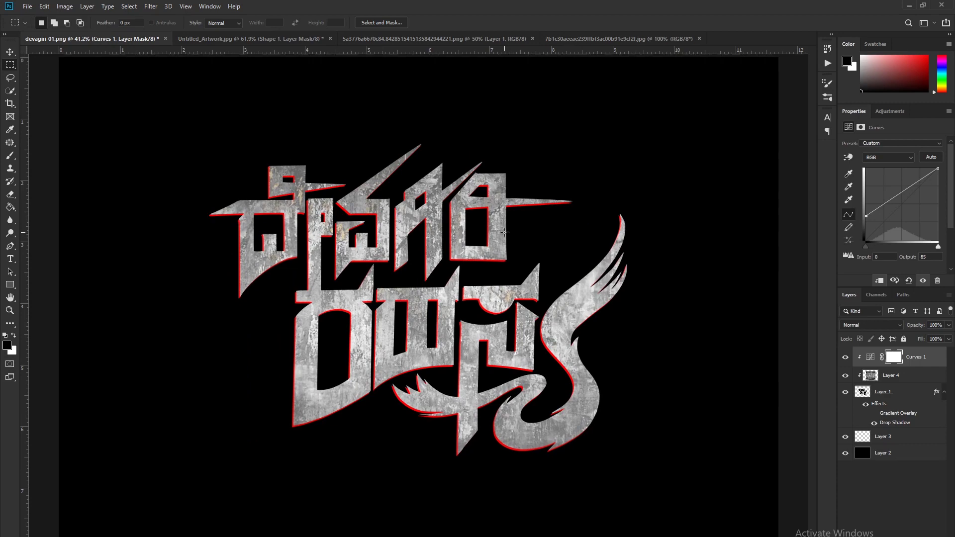
left_click(379, 38)
Step: Paste the whole blood splatter image into devagiri-01.png as Layer 5, clipped to the lettering
key("ctrl+a")
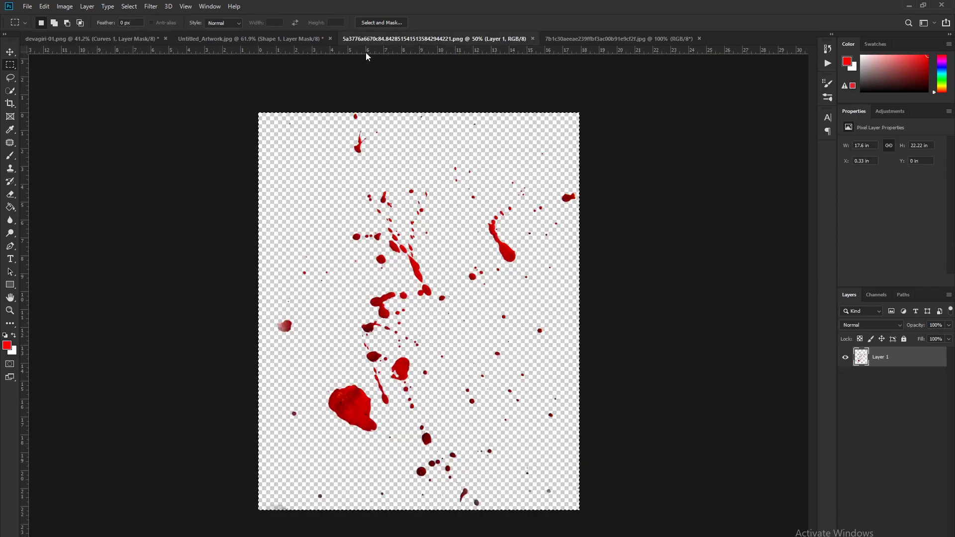
left_click(92, 38)
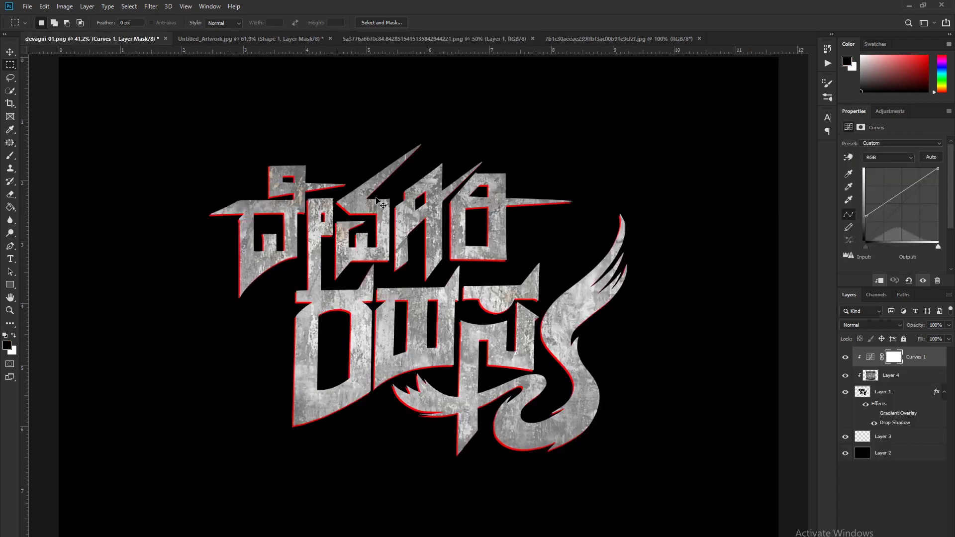
key("ctrl+v")
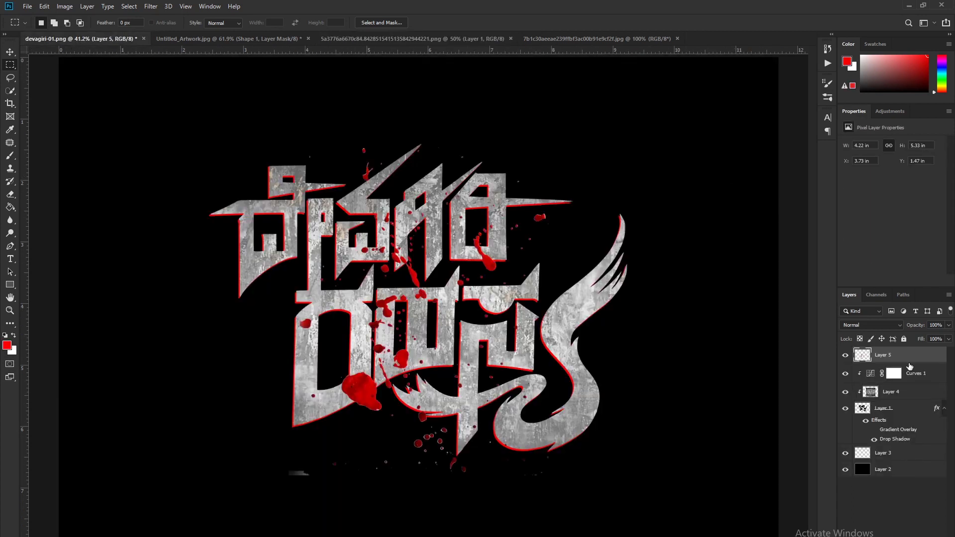
right_click(909, 359)
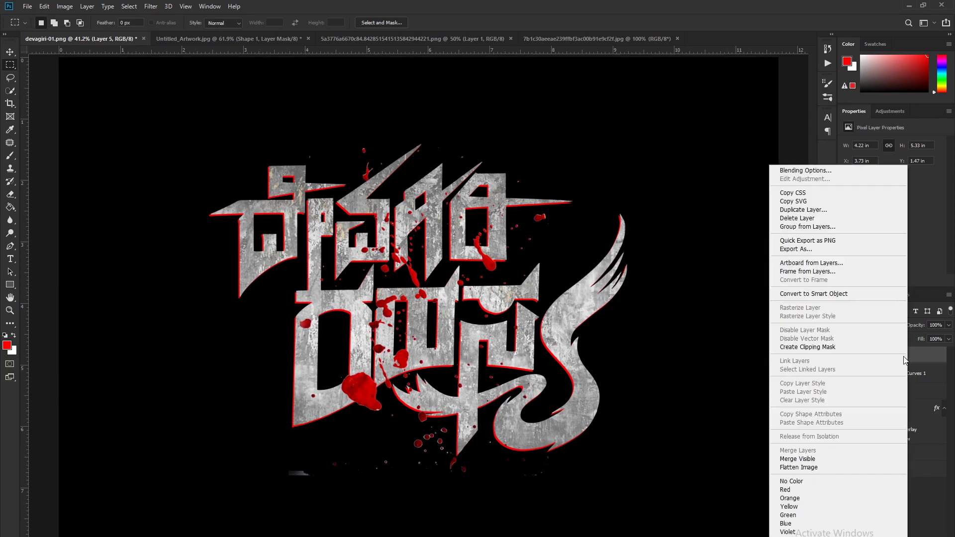
left_click(834, 347)
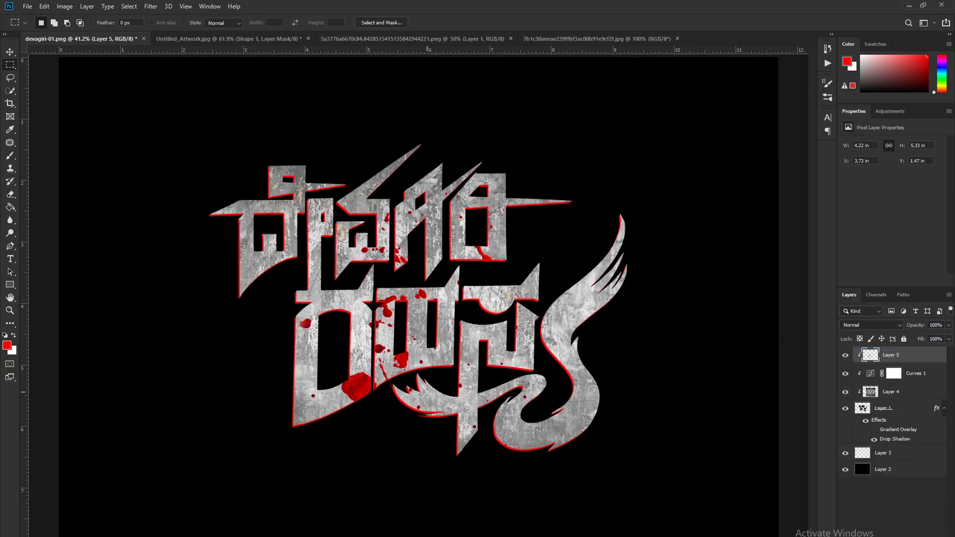
Step: Hide the black background, briefly unclip and re-clip Layer 5, then show the background again
left_click(846, 470)
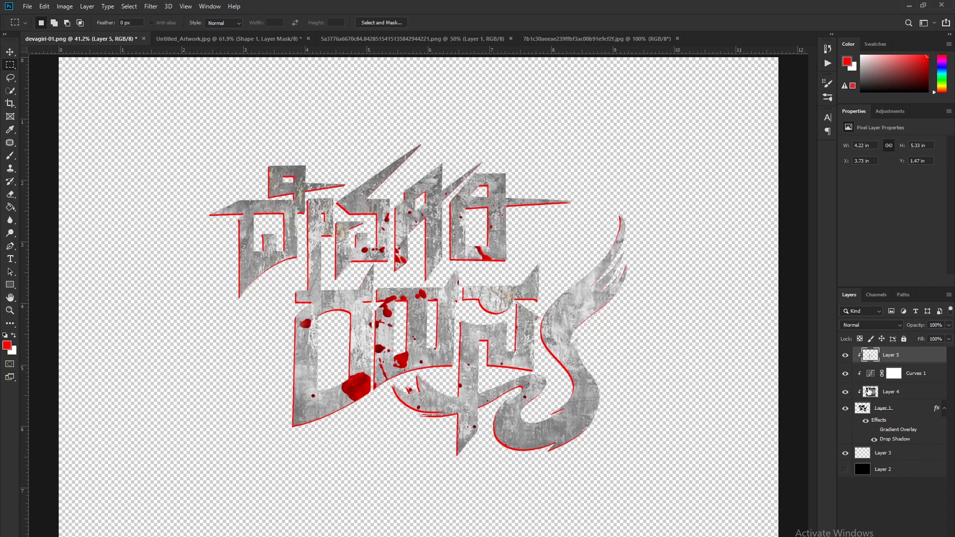
right_click(917, 355)
left_click(816, 351)
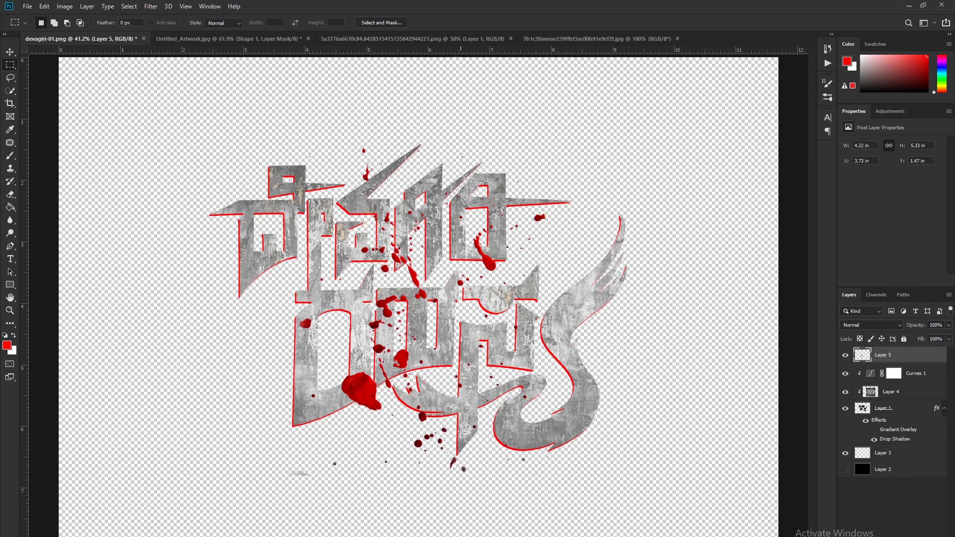
right_click(897, 355)
left_click(796, 349)
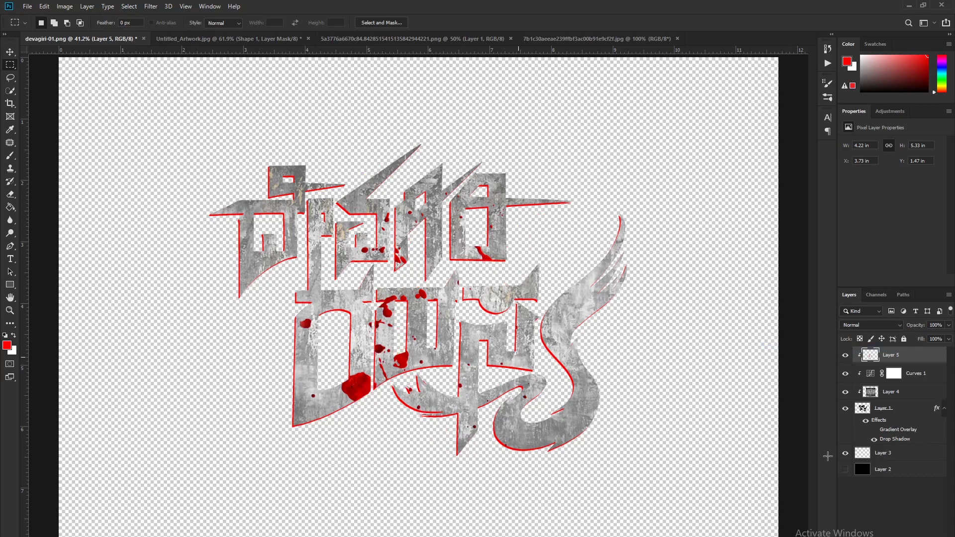
left_click(845, 469)
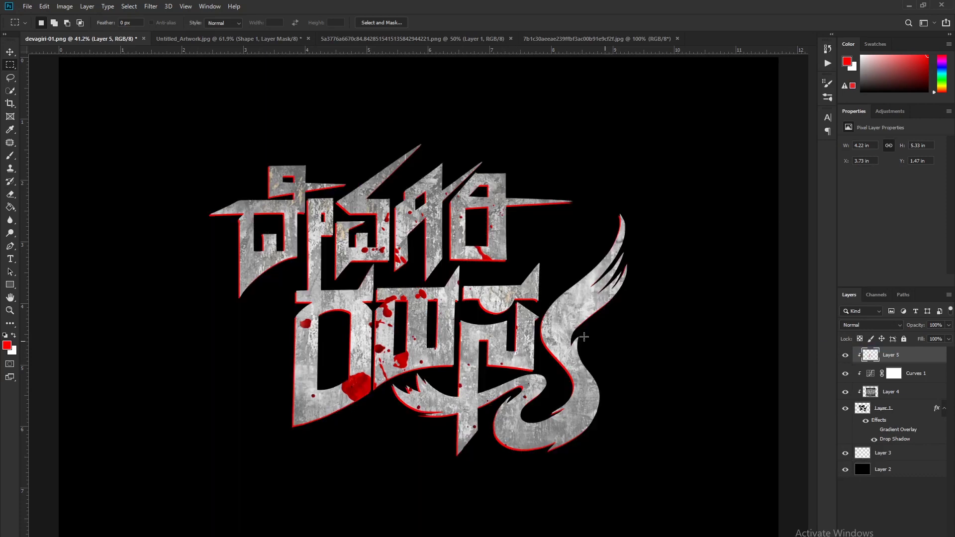
Step: Duplicate the splatter as a clipped Layer 5 copy and set the original Layer 5 to Multiply
scroll(454, 299, "up", 1)
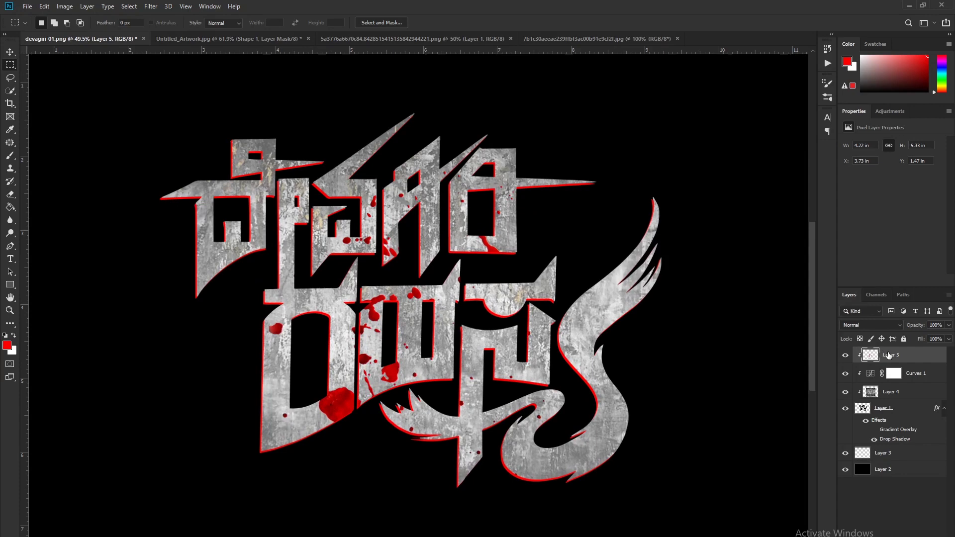
key("ctrl+j")
key("ctrl+alt+g")
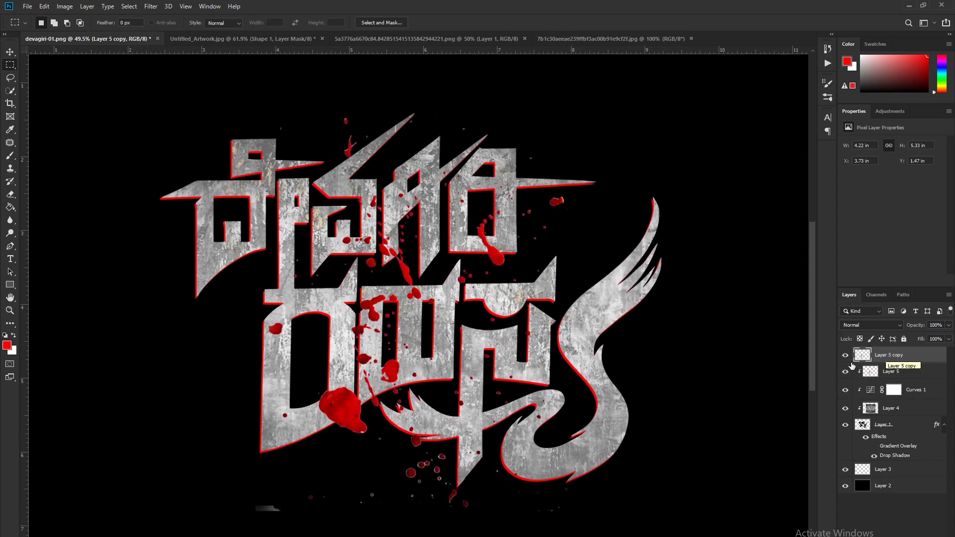
right_click(895, 361)
left_click(832, 344)
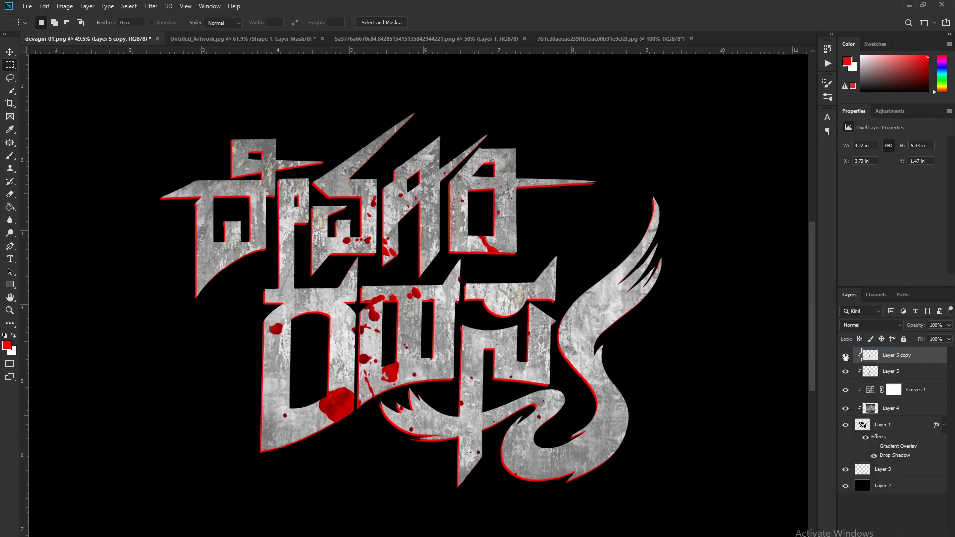
left_click(891, 374)
left_click(871, 325)
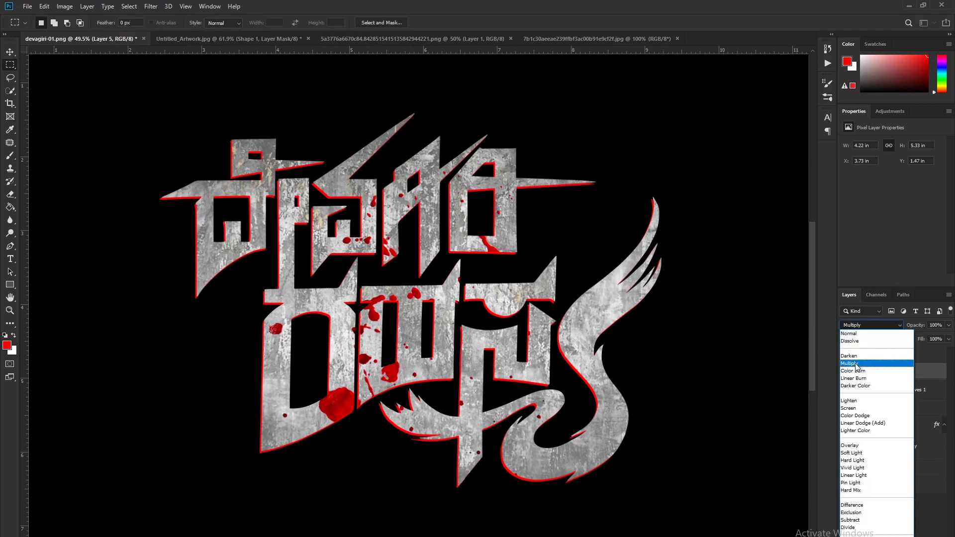
left_click(855, 365)
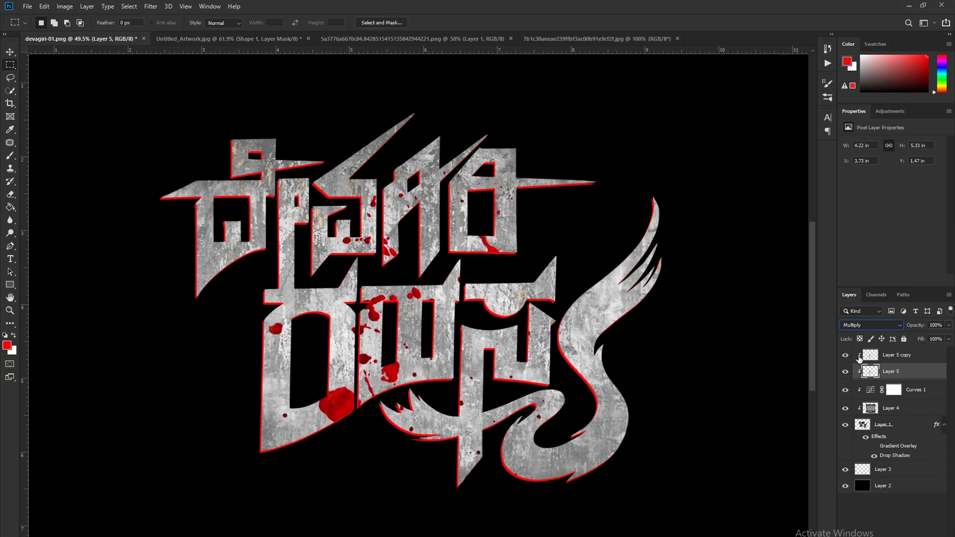
Step: Lower Layer 5 copy's opacity to about 21%, toggling its visibility to compare
left_click(896, 357)
left_click(949, 325)
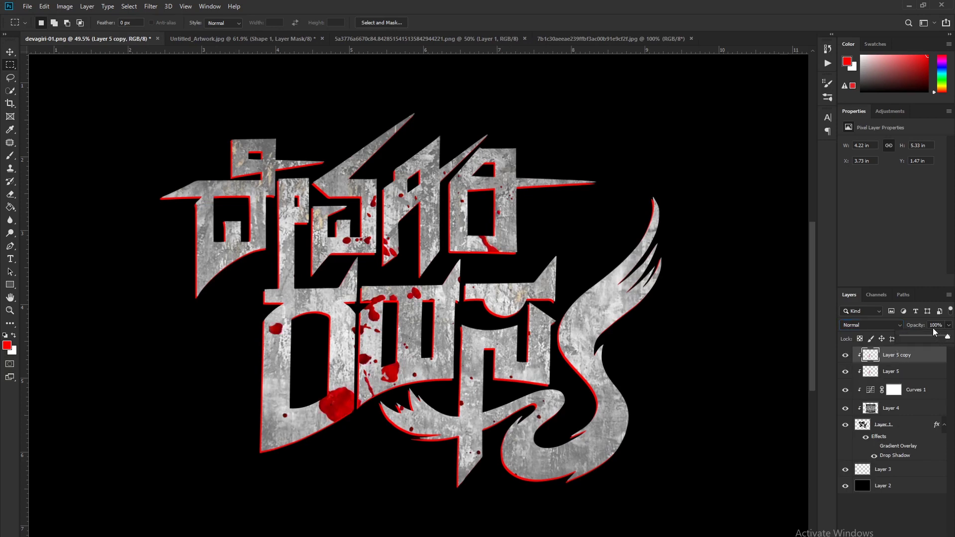
left_click_drag(914, 337, 912, 337)
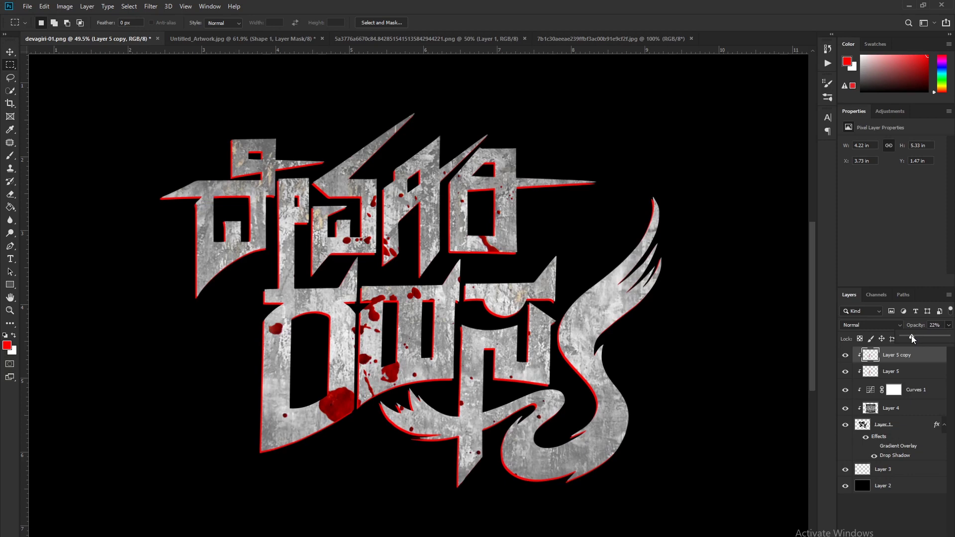
left_click(845, 358)
left_click(845, 356)
left_click(845, 357)
scroll(437, 289, "down", 1)
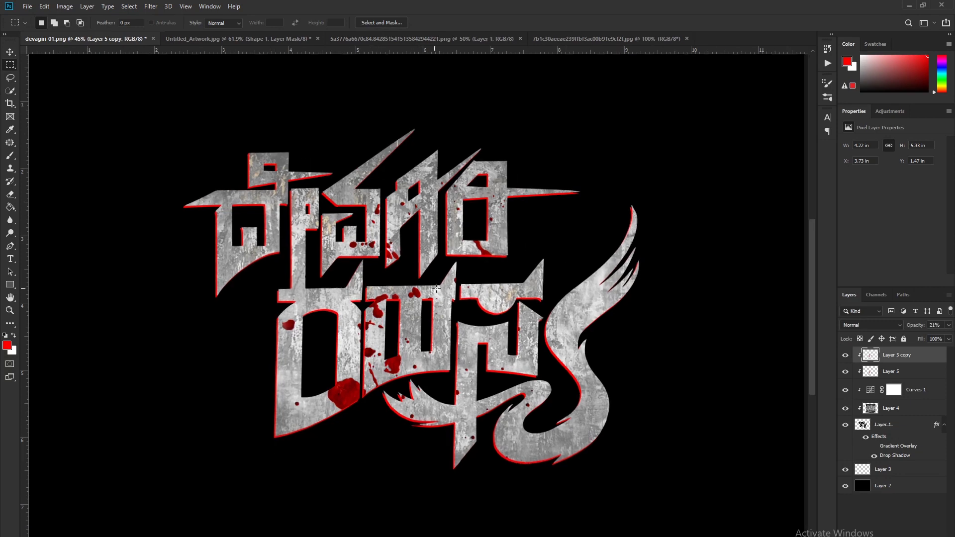
scroll(510, 283, "down", 1)
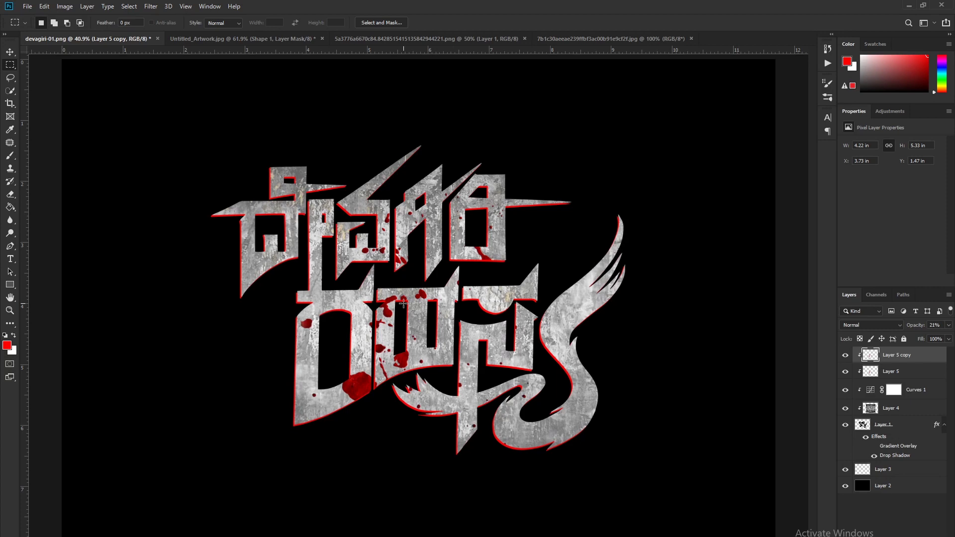
left_click(10, 51)
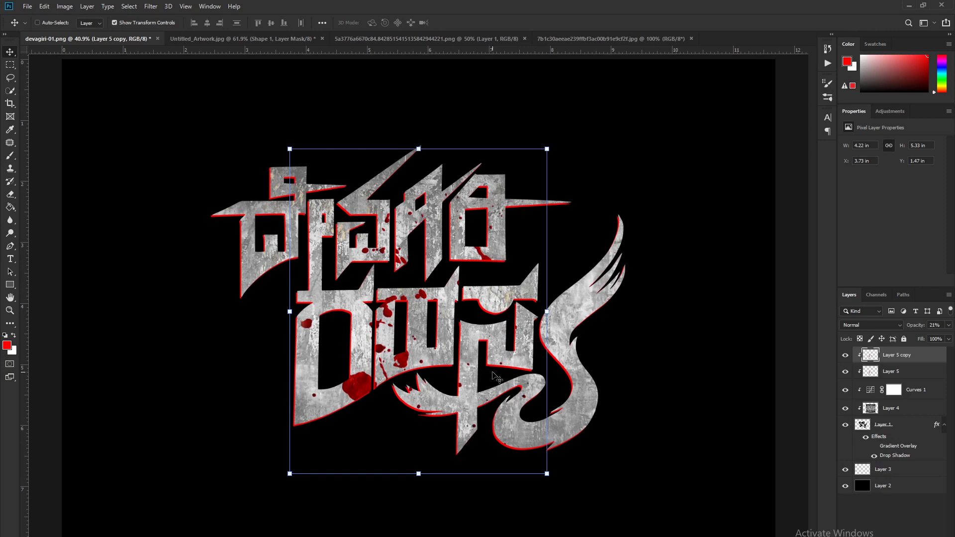
left_click(10, 66)
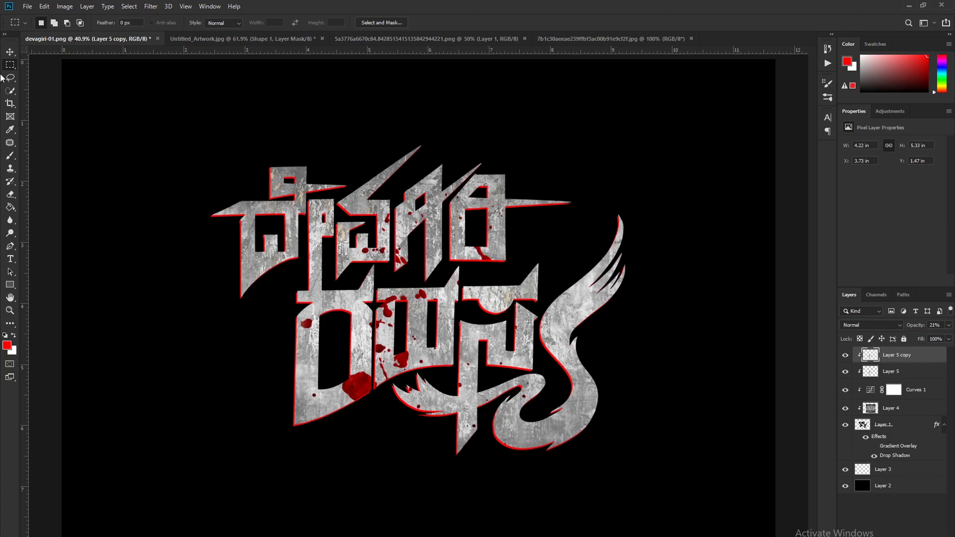
left_click(11, 156)
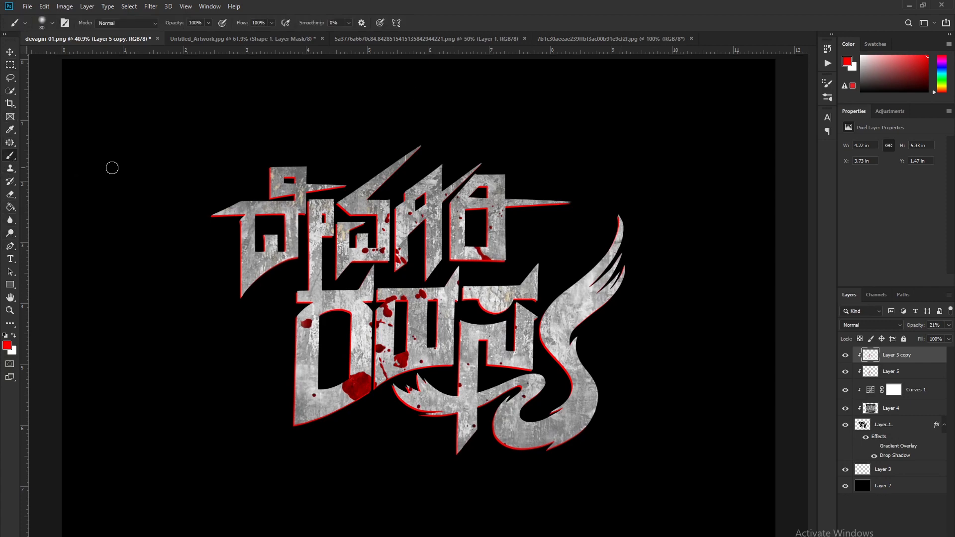
Step: Add a new layer and shrink the red brush to 15 px
key("ctrl+shift+alt+n")
key("bracketleft")
key("bracketleft")
key("bracketleft")
key("bracketleft")
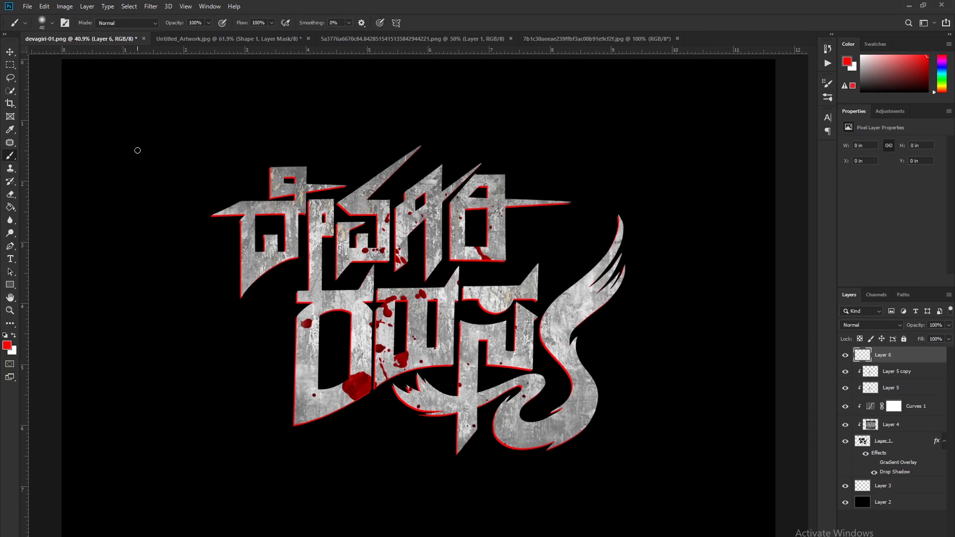
key("bracketleft")
key("bracketleft")
key("bracketleft")
key("bracketleft")
key("bracketleft")
scroll(122, 150, "up", 3)
scroll(122, 150, "up", 1)
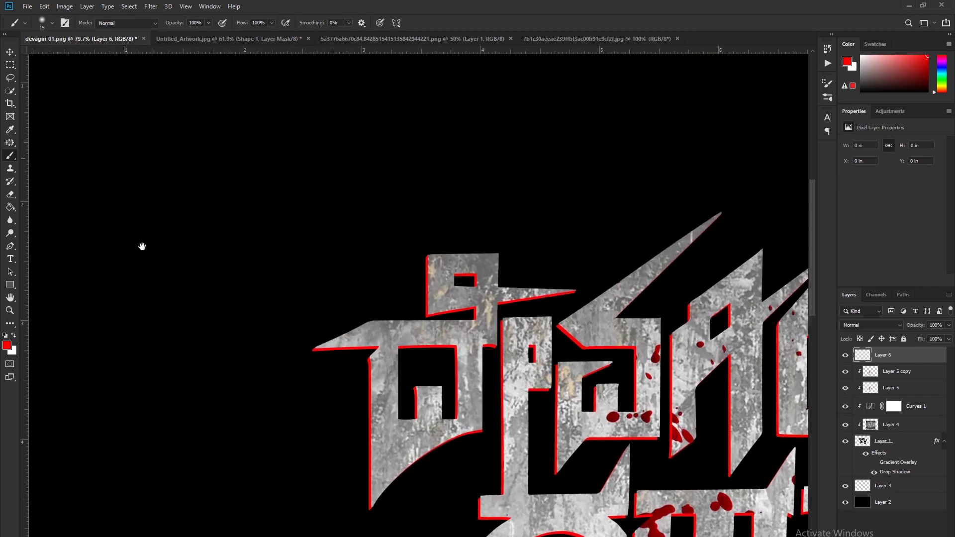
Step: Sketch the red letter shape with straight strokes: vertical stems, top bars and a bottom line
left_click_drag(134, 173, 134, 256)
left_click(181, 155, "shift")
left_click(171, 205, "shift")
left_click(216, 203, "shift")
left_click(214, 180, "shift")
left_click(247, 181, "shift")
left_click(246, 205, "shift")
left_click(304, 204, "shift")
left_click_drag(290, 238, 287, 116)
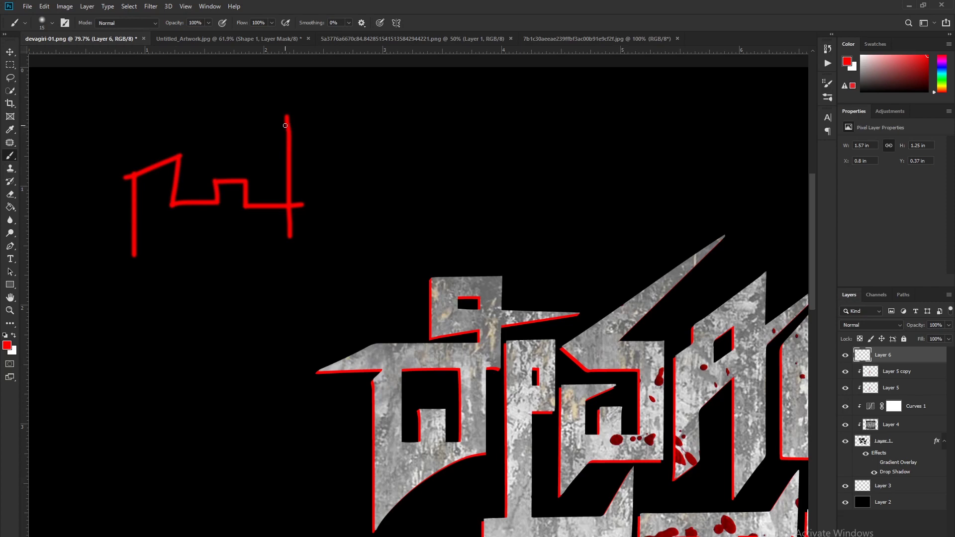
left_click_drag(224, 121, 308, 117)
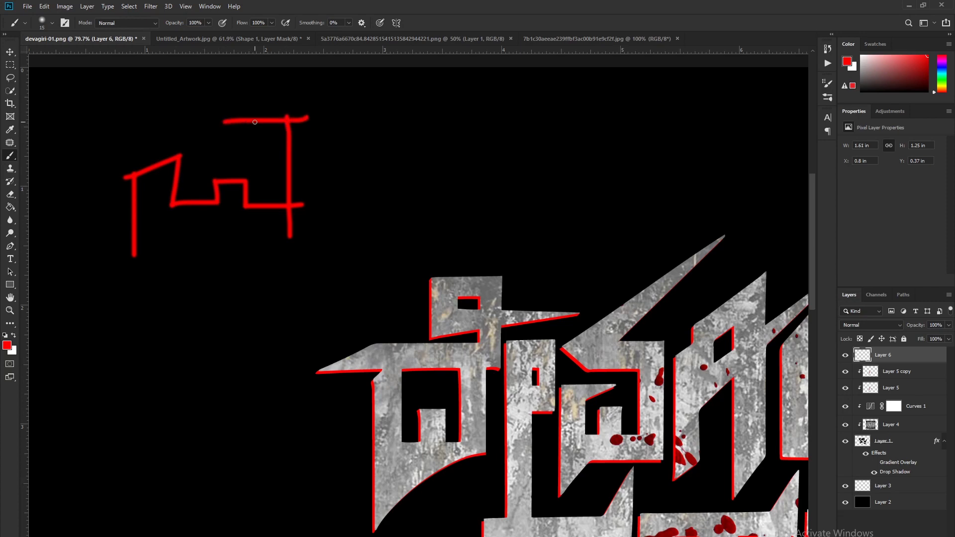
left_click_drag(207, 98, 207, 128)
left_click(206, 99)
left_click(294, 98, "shift")
mouse_move(286, 83)
left_mouse_down()
mouse_move(287, 94)
mouse_move(309, 78)
mouse_move(324, 256)
left_mouse_up()
left_click_drag(138, 255, 314, 254)
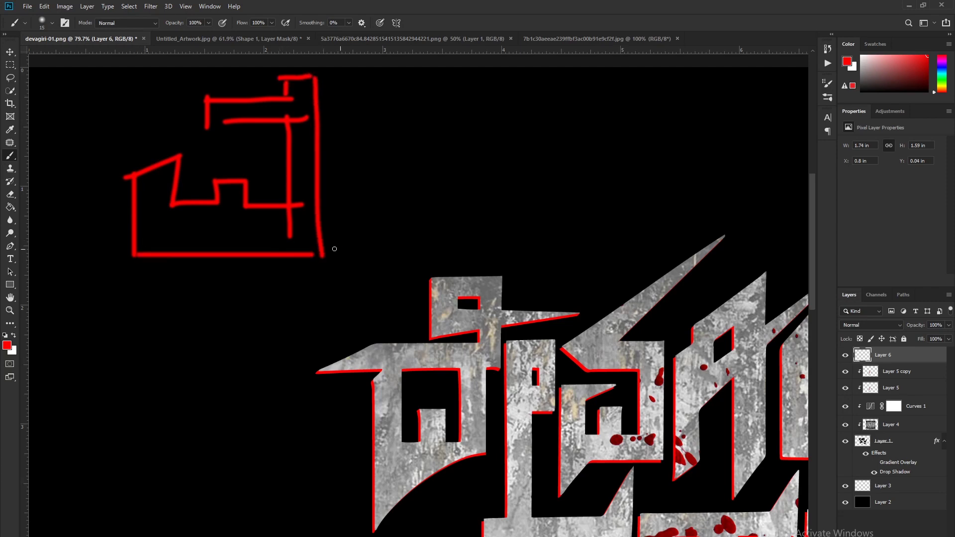
mouse_move(328, 182)
left_mouse_down()
mouse_move(371, 176)
mouse_move(338, 259)
left_mouse_up()
left_click_drag(364, 178, 365, 253)
left_click_drag(347, 241, 365, 233)
scroll(439, 201, "down", 3)
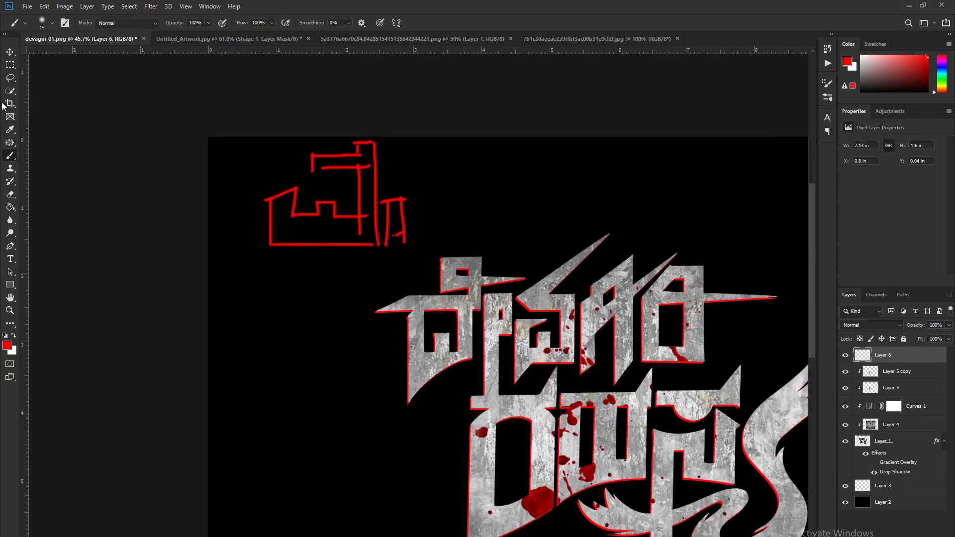
scroll(355, 233, "up", 1)
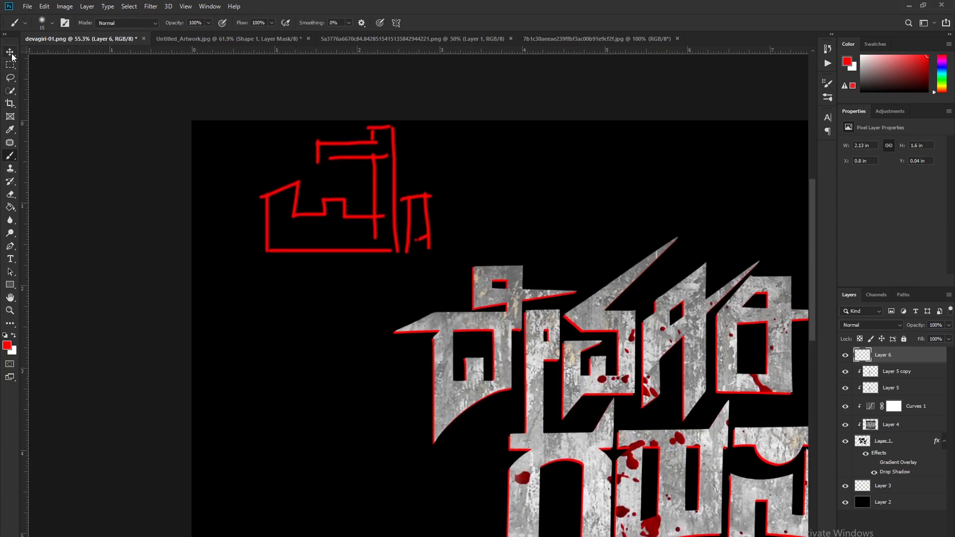
Step: Move the sketch left and down to about X 0.54 in, Y 0.44 in
key("v")
mouse_move(298, 165)
left_mouse_down()
mouse_move(322, 174)
mouse_move(270, 175)
left_mouse_up()
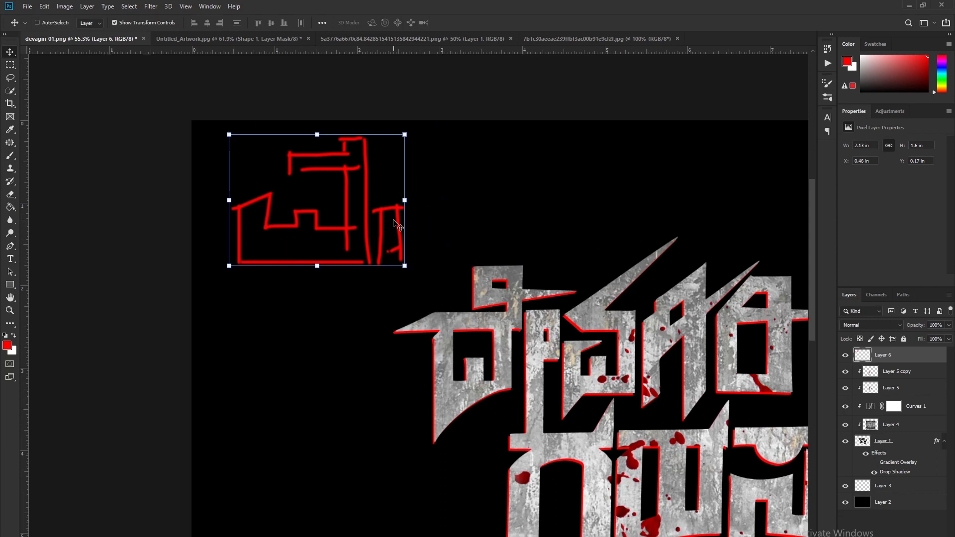
left_click_drag(368, 244, 368, 255)
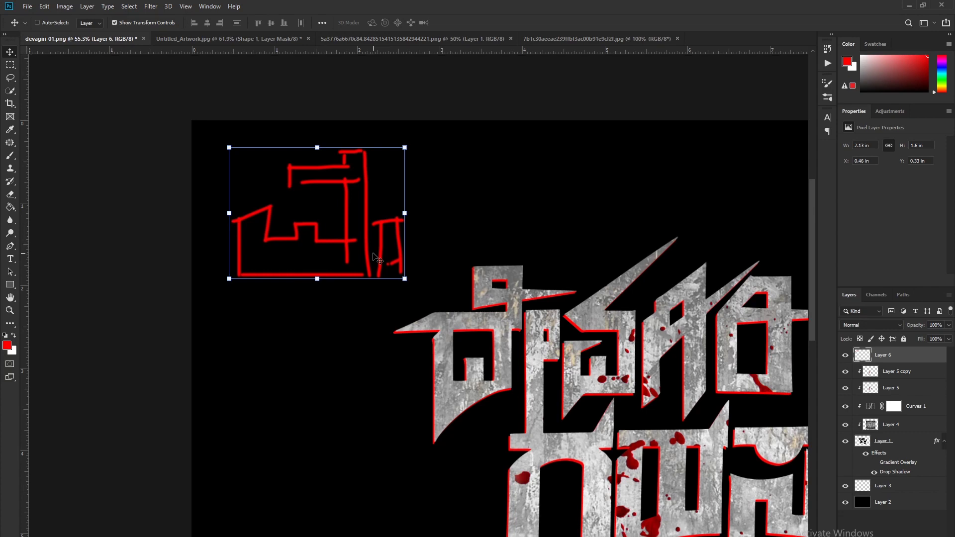
mouse_move(309, 233)
left_mouse_down()
mouse_move(284, 244)
mouse_move(305, 244)
mouse_move(296, 243)
left_mouse_up()
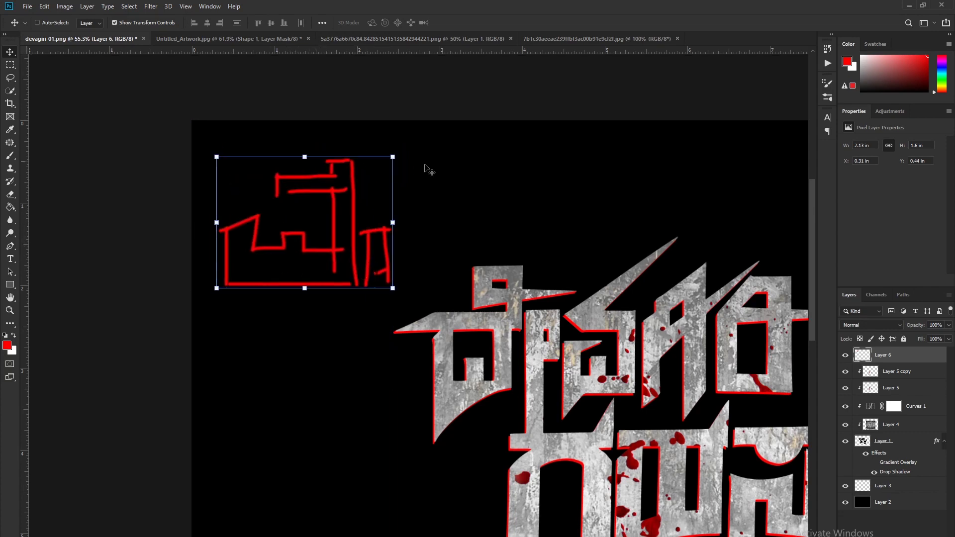
key("shift+Right")
key("shift+Right")
key("shift+Right")
key("shift+Right")
key("shift+Right")
key("shift+Right")
key("shift+Right")
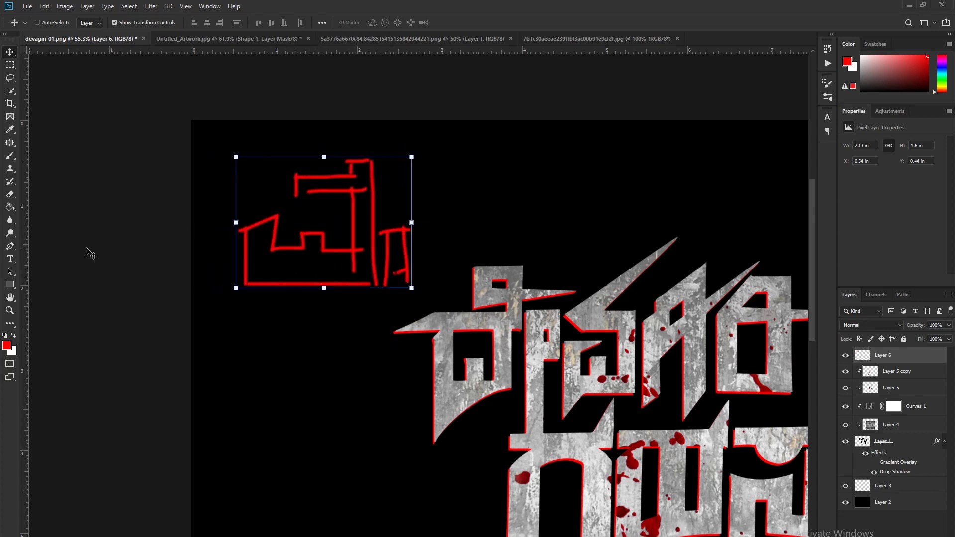
Step: Draw a closed Pen path outlining an upright bar with a curved lower edge below the sketch
left_click(10, 247)
left_click(304, 340)
left_click(275, 504)
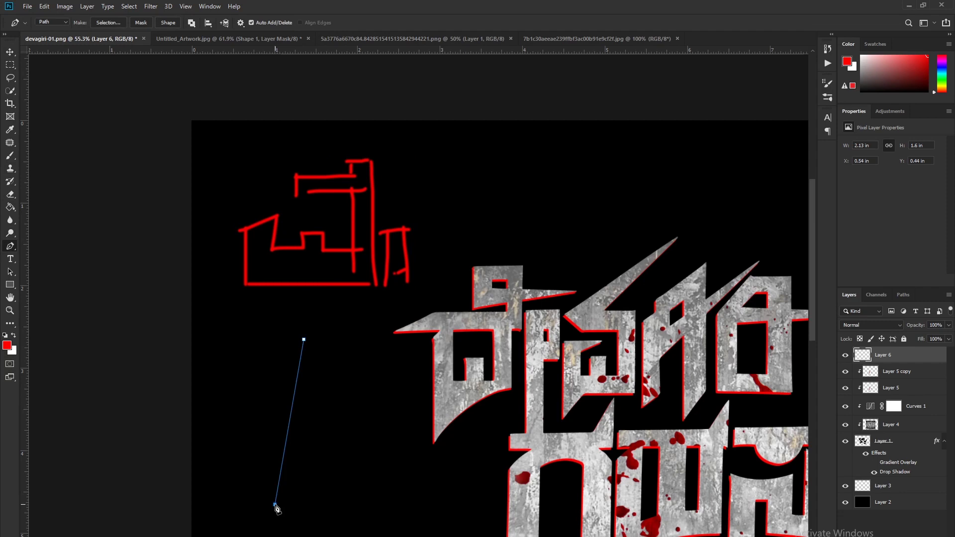
key("ctrl+z")
left_click(304, 472)
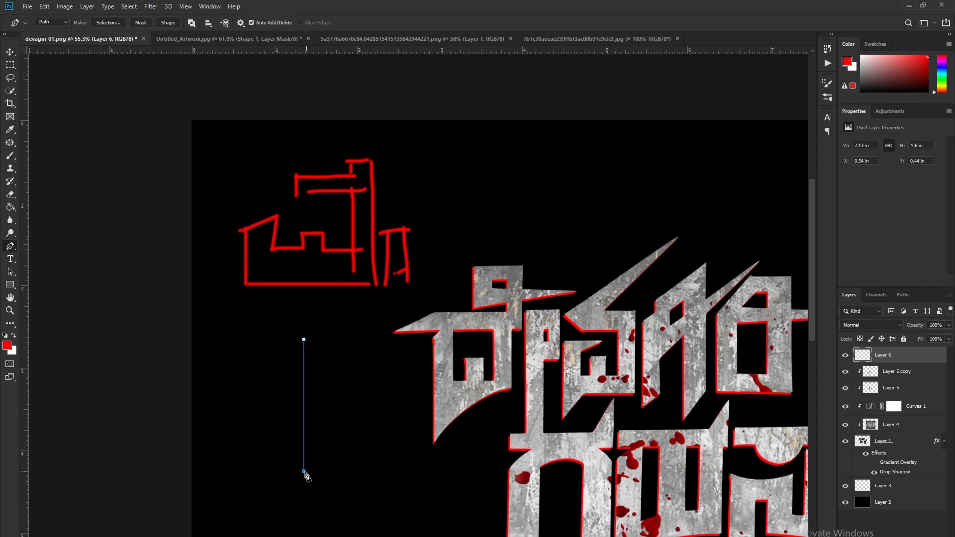
key("ctrl+z")
left_click(304, 491)
left_click_drag(335, 444, 362, 433)
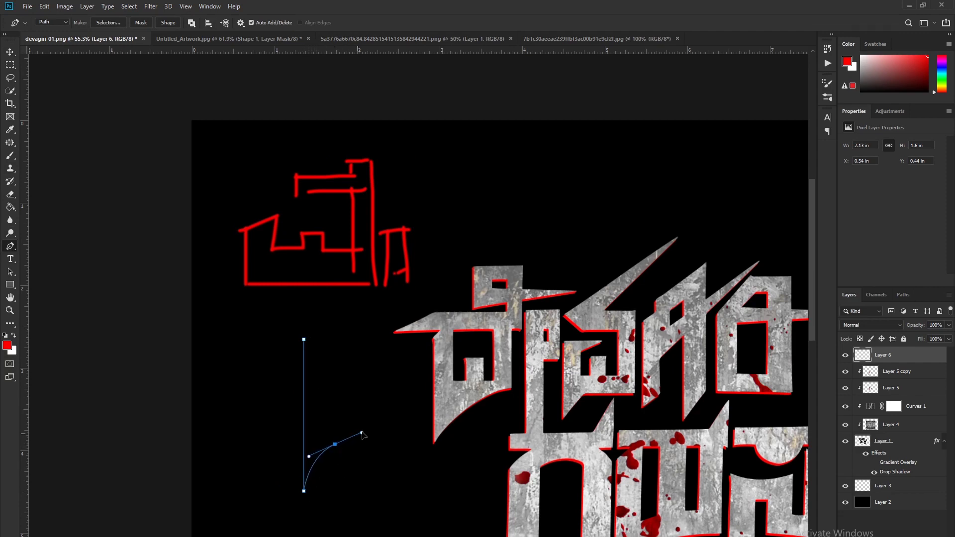
left_click(335, 445, "alt")
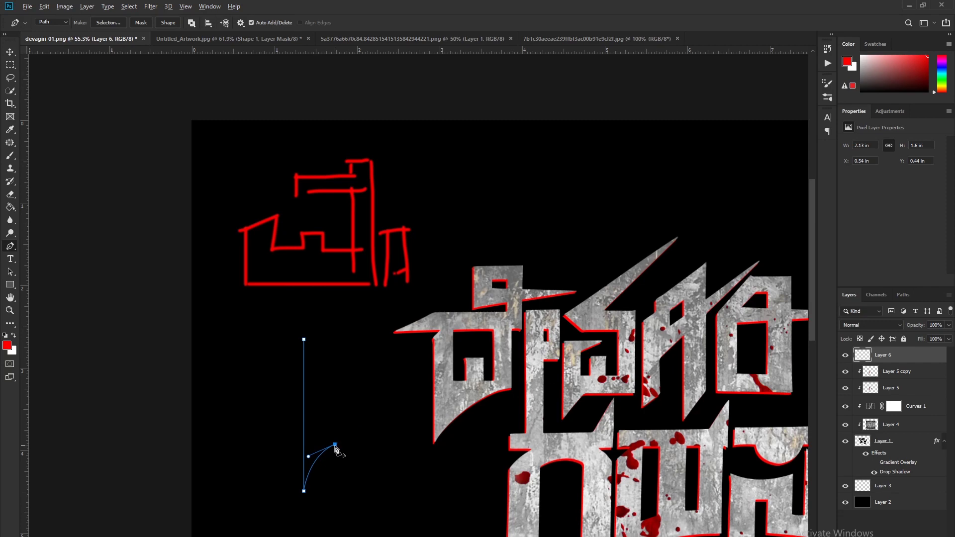
left_click(336, 331)
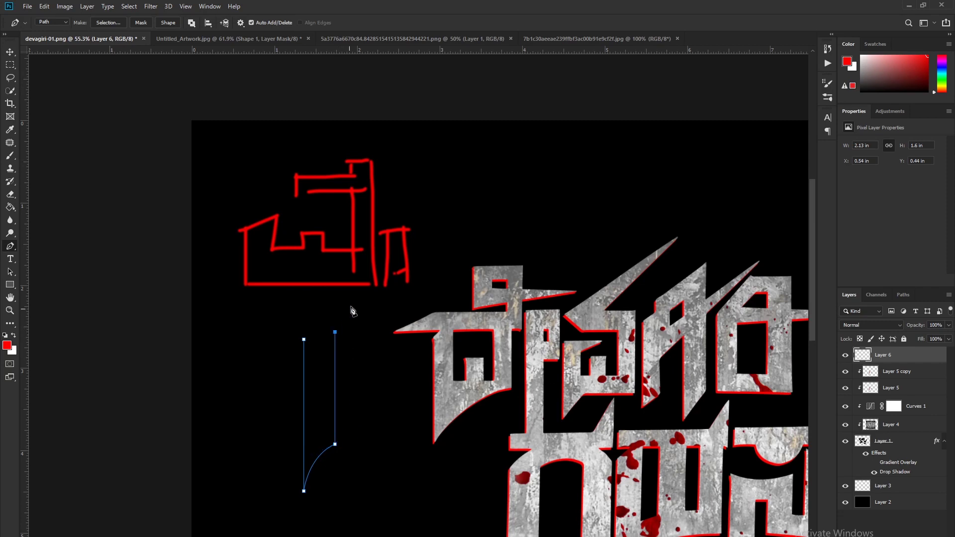
left_click(304, 339)
Step: Turn the path into a selection, fill it red with a 300 px brush, and deselect
left_click(10, 156)
key("ctrl+Return")
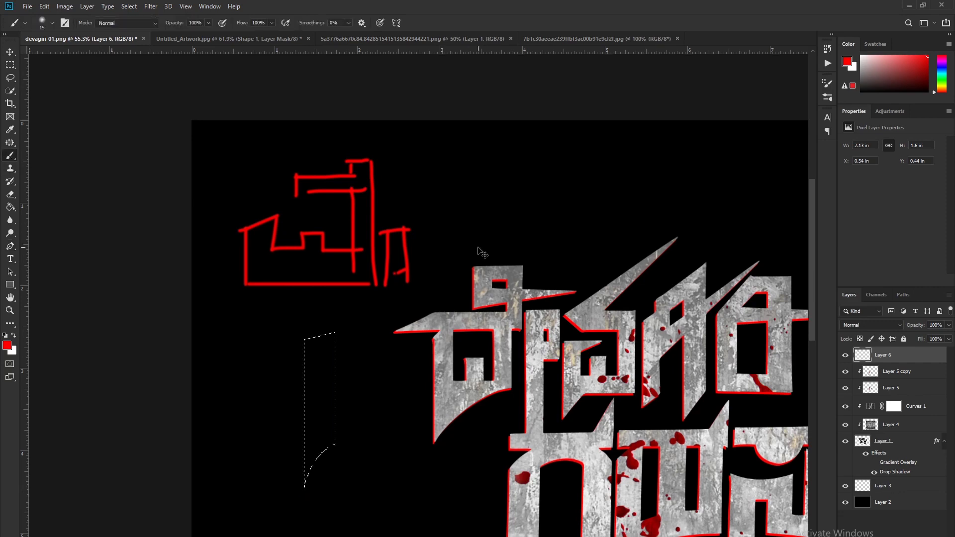
key("bracketright")
key("bracketright")
key("bracketright")
key("bracketright")
key("bracketright")
key("bracketright")
key("bracketright")
key("bracketright")
key("bracketright")
key("bracketright")
key("bracketright")
key("bracketright")
key("bracketright")
key("bracketright")
key("bracketright")
key("bracketright")
key("bracketright")
key("bracketright")
mouse_move(364, 322)
left_mouse_down()
mouse_move(288, 395)
mouse_move(247, 484)
mouse_move(298, 505)
left_mouse_up()
key("ctrl+d")
left_click(10, 65)
scroll(298, 249, "up", 4)
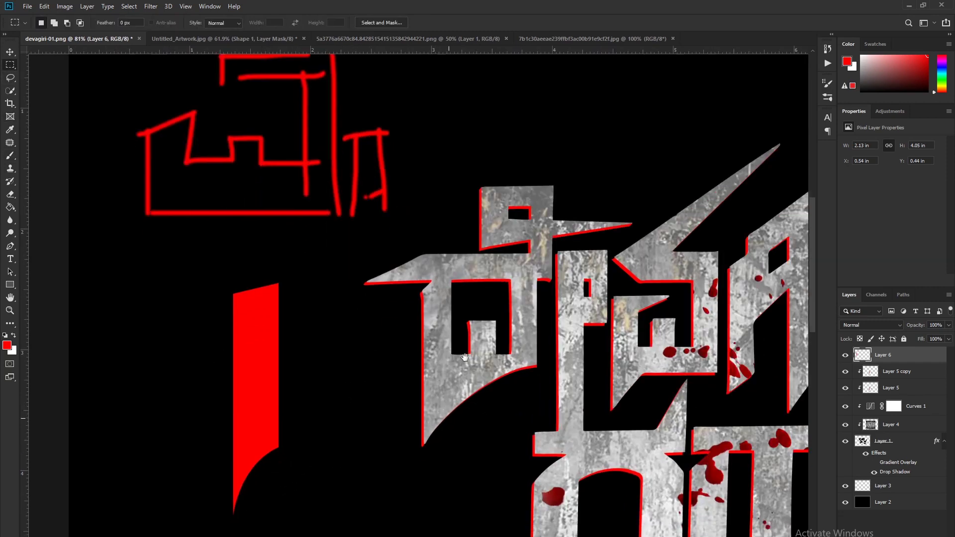
scroll(384, 297, "down", 3)
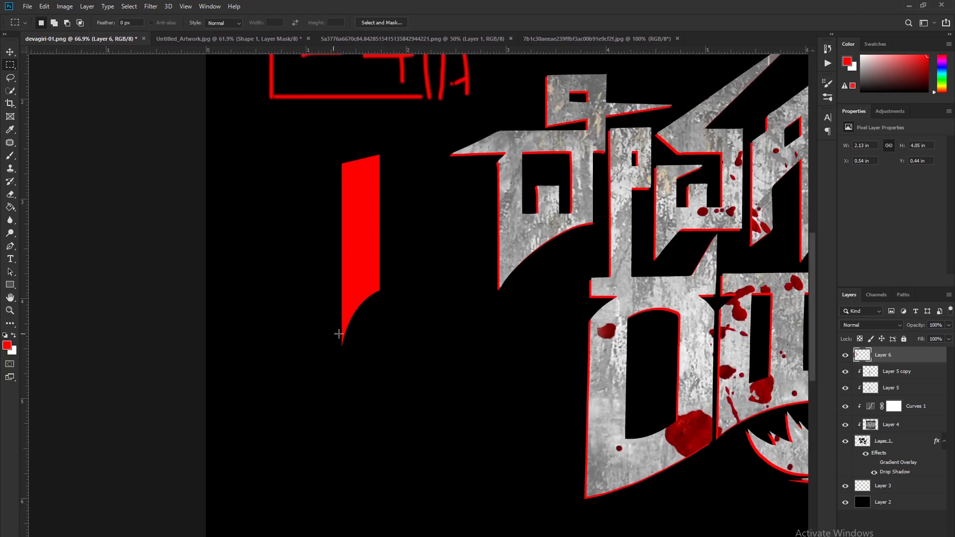
scroll(367, 330, "up", 2)
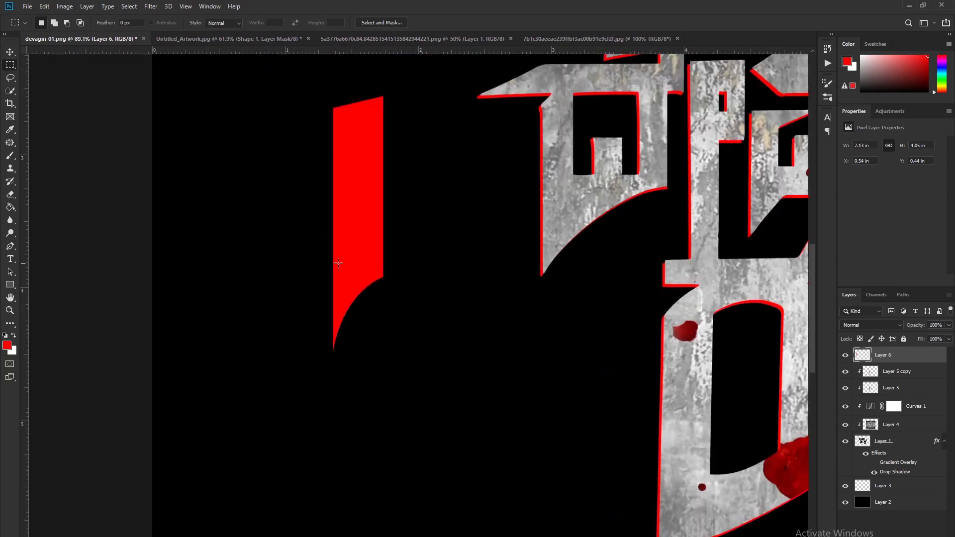
left_click_drag(453, 271, 392, 397)
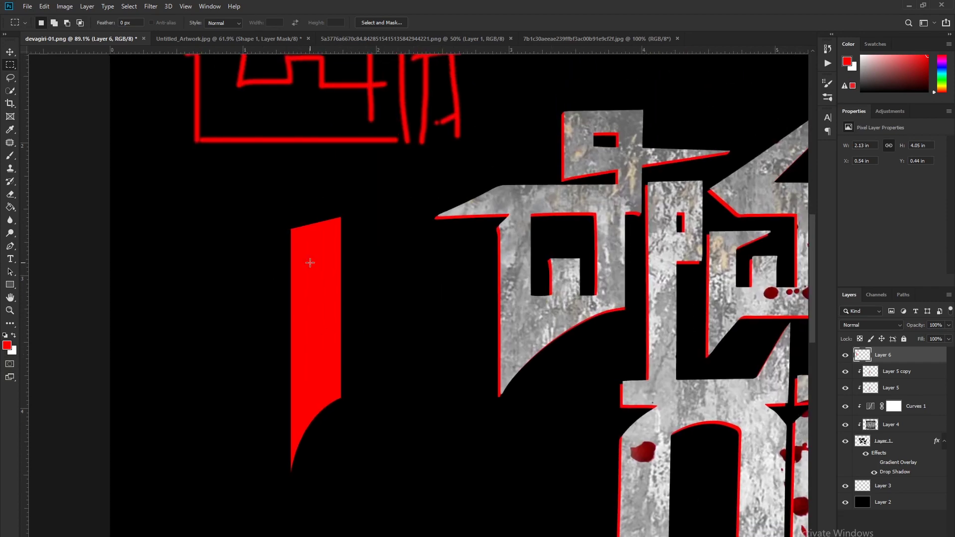
scroll(303, 273, "down", 3)
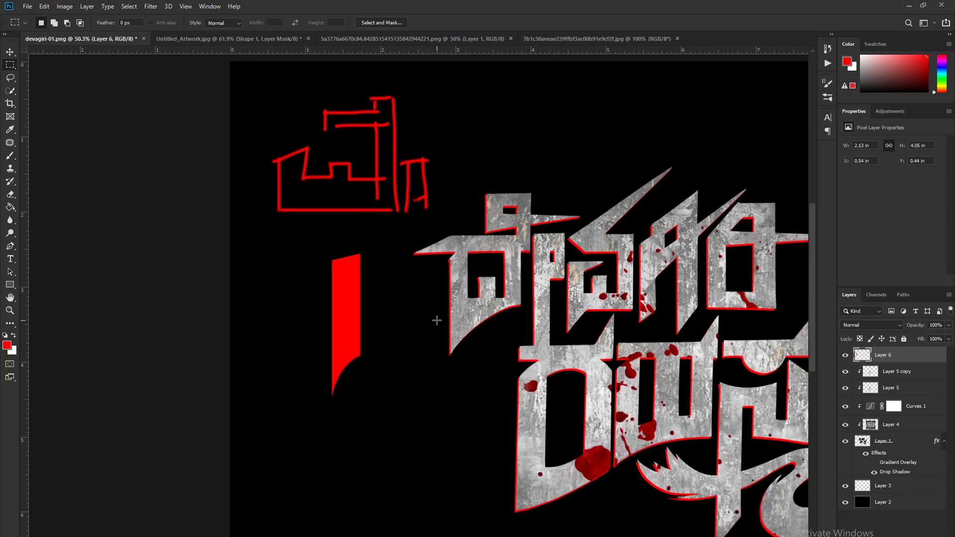
scroll(403, 243, "up", 1)
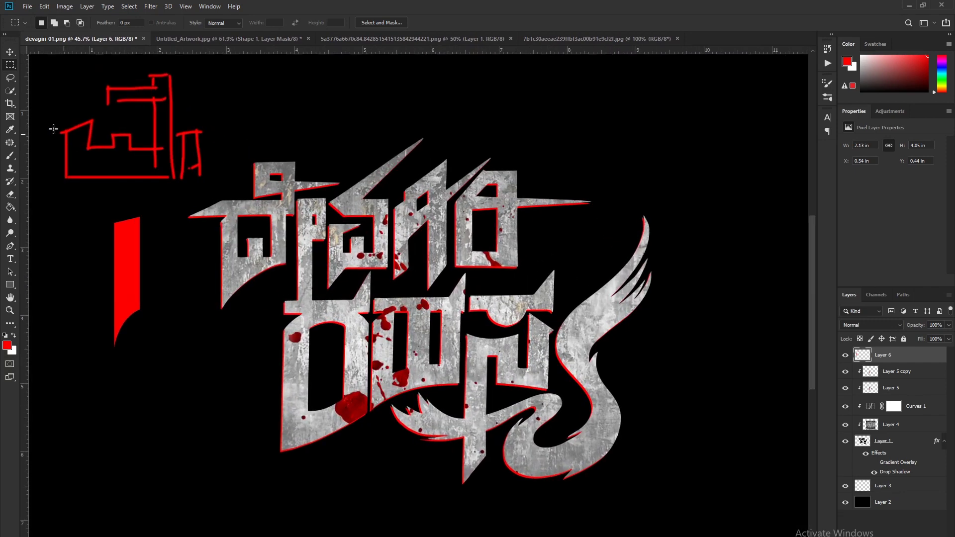
Step: Delete Layer 6 with the red sketch and bar, returning to the Rectangular Marquee tool
left_click(9, 51)
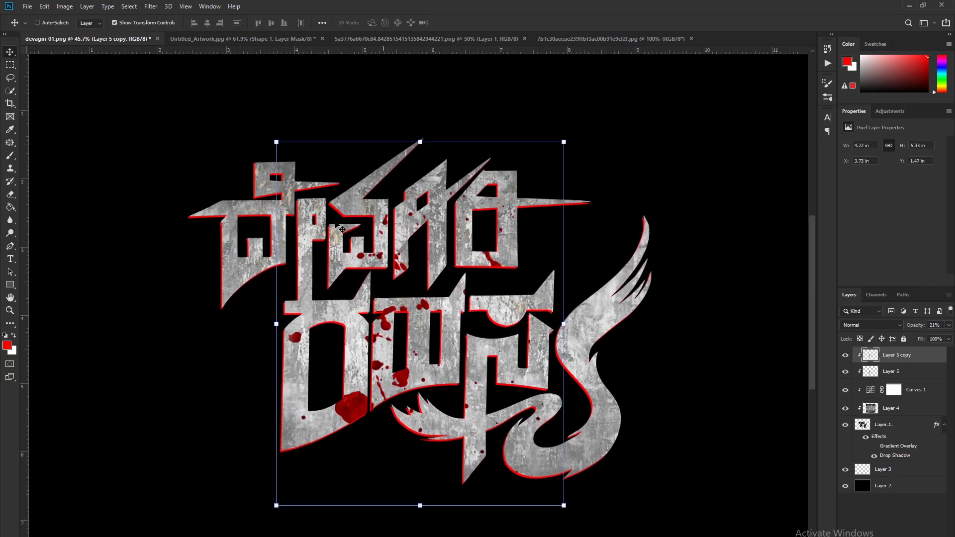
left_click(10, 65)
scroll(453, 222, "down", 2)
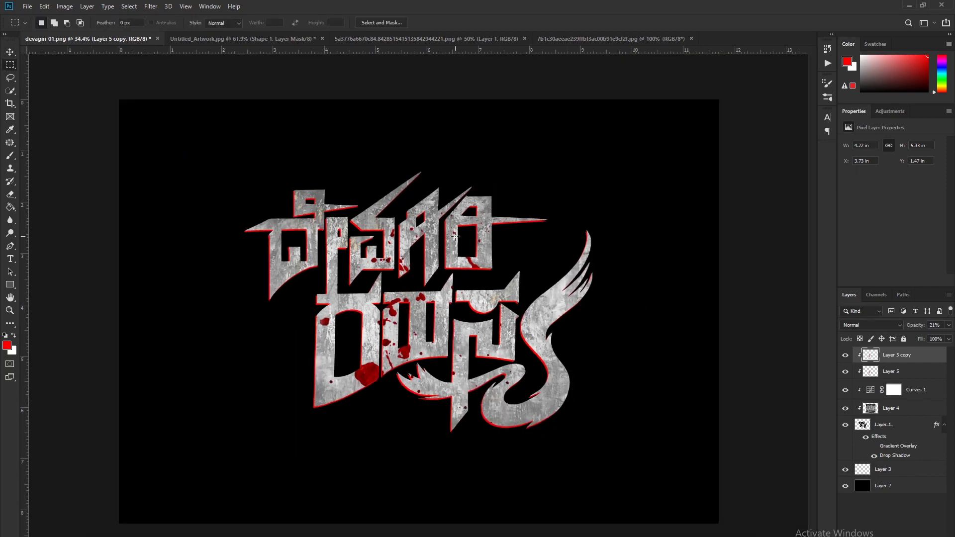